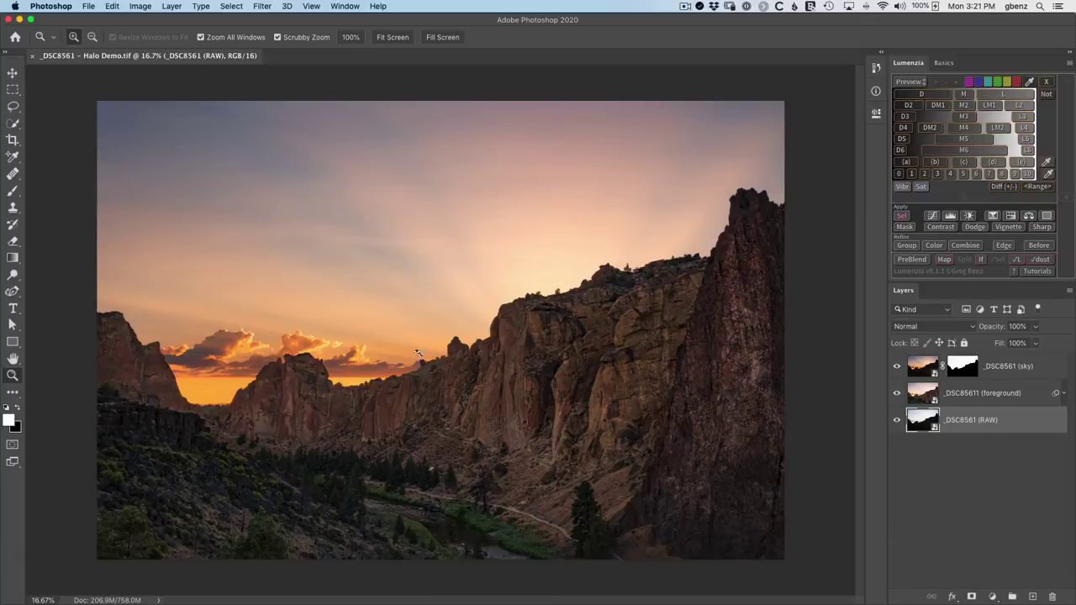
Examine the edge between the rocks and the sky up close along the ridge for halos
left_click_drag(258, 375, 636, 222)
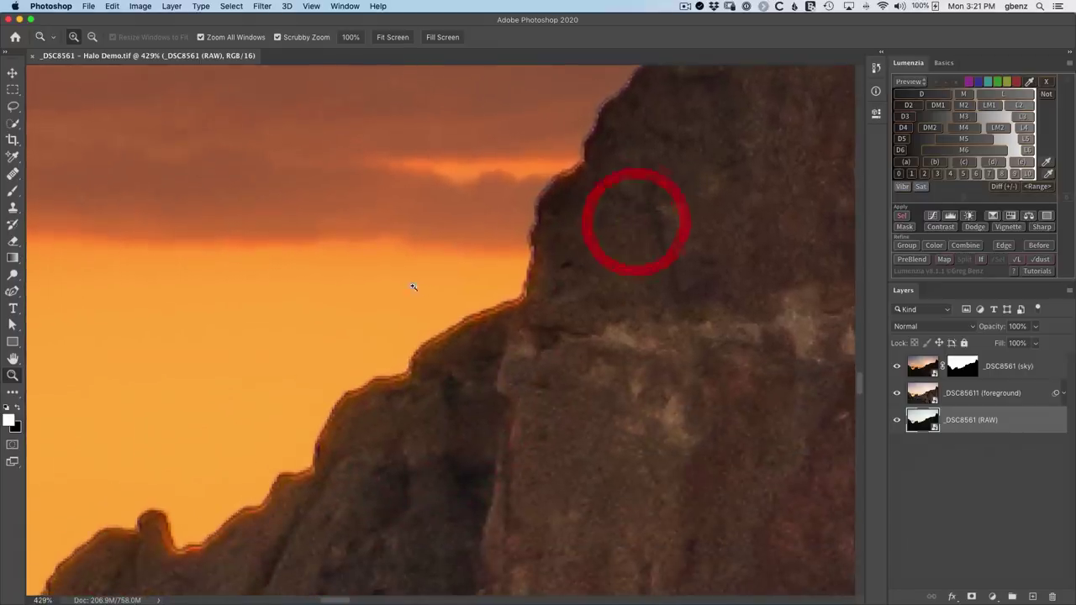
left_click_drag(400, 412, 645, 250)
left_click_drag(338, 405, 540, 229)
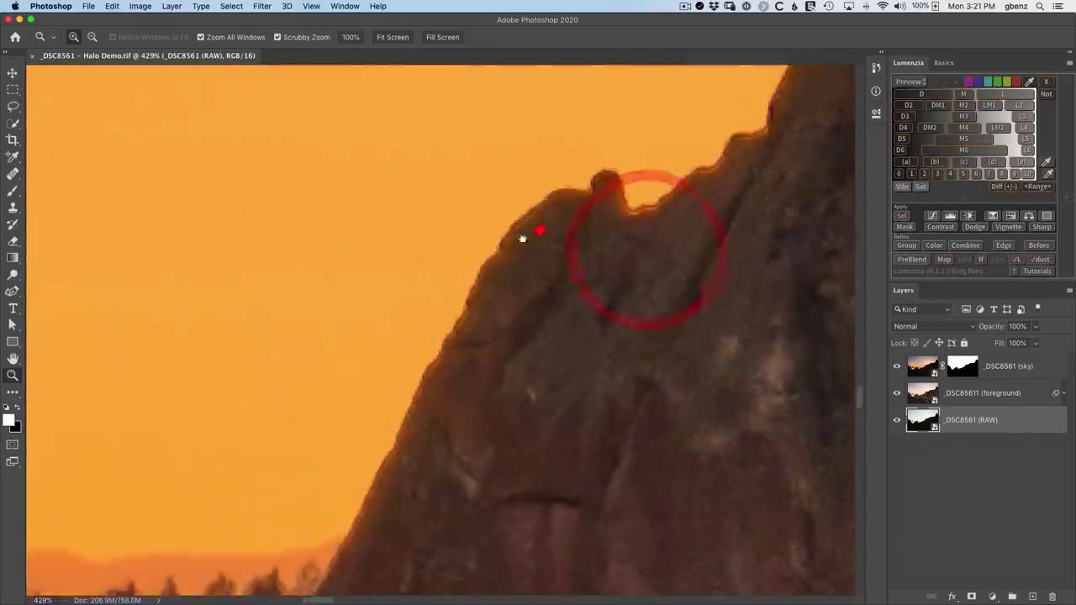
left_click_drag(353, 429, 554, 327)
left_click_drag(339, 370, 680, 362)
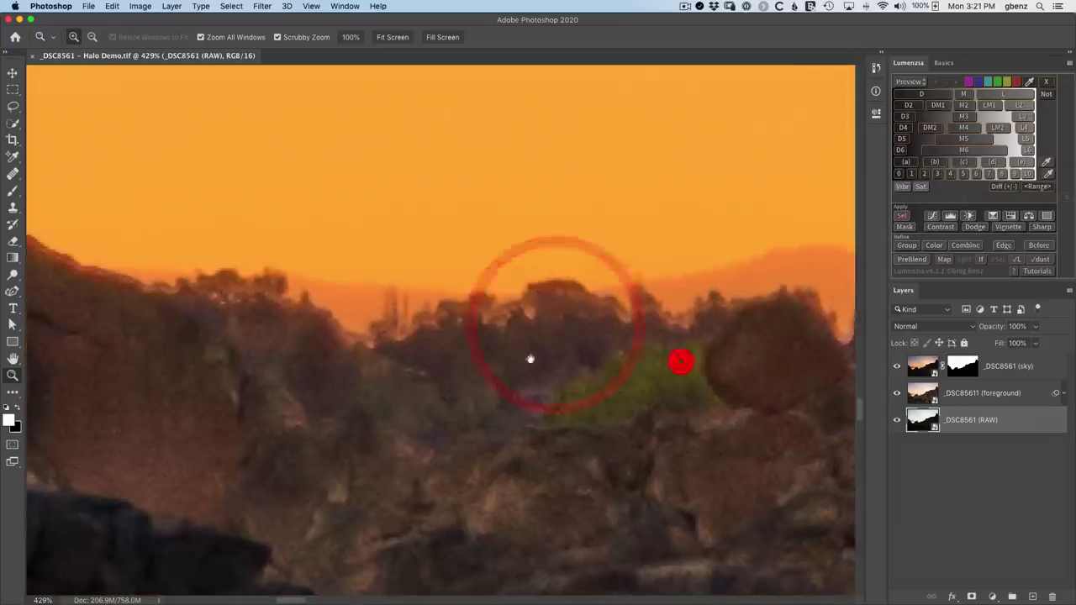
left_click_drag(315, 357, 610, 419)
left_click_drag(291, 291, 490, 473)
left_click_drag(322, 278, 371, 494)
left_click_drag(219, 216, 341, 507)
left_click_drag(269, 302, 358, 479)
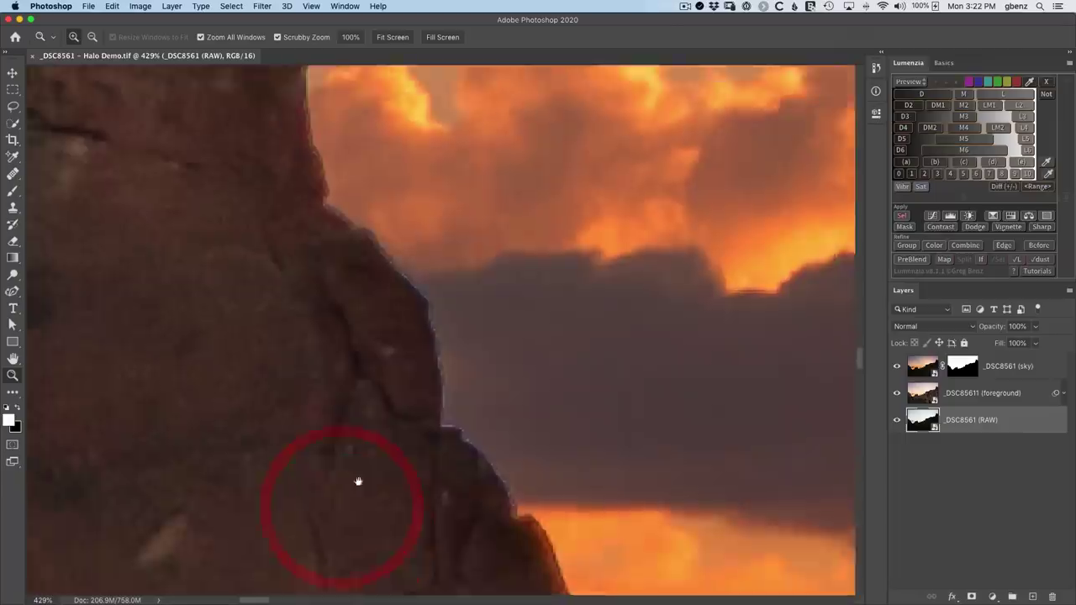
left_click_drag(241, 281, 507, 284)
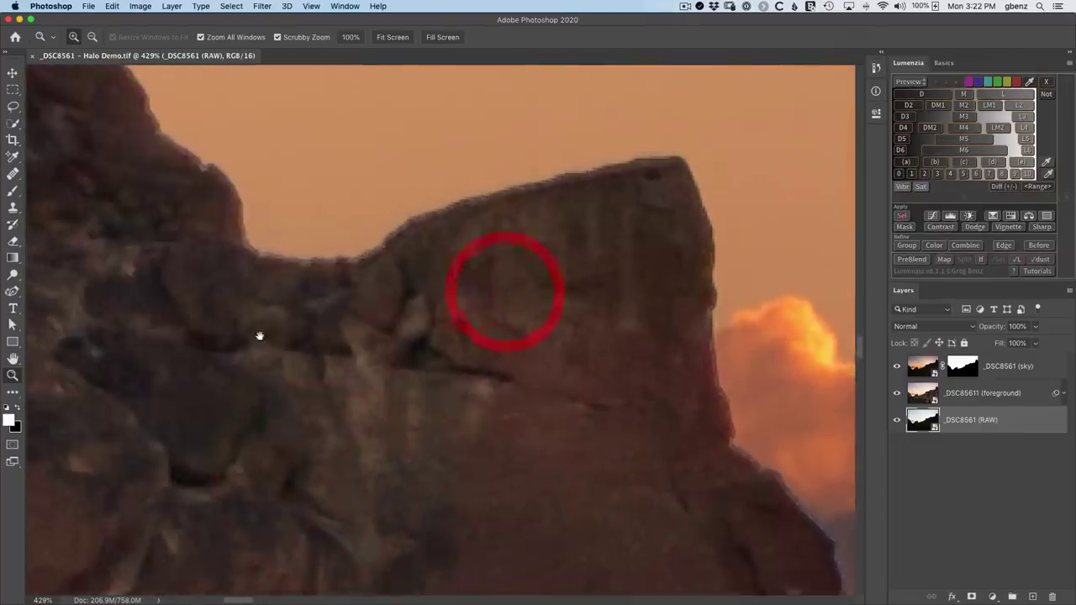
left_click_drag(259, 336, 473, 440)
left_click_drag(285, 284, 415, 478)
left_click_drag(295, 262, 381, 490)
left_click_drag(221, 210, 471, 474)
left_click_drag(264, 379, 516, 297)
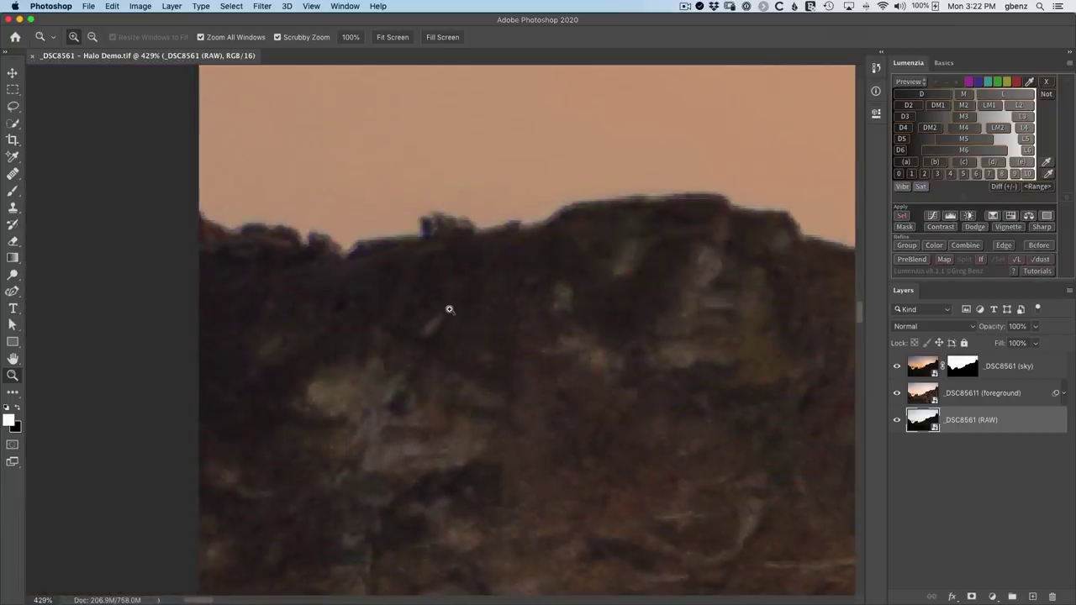
key("super+0")
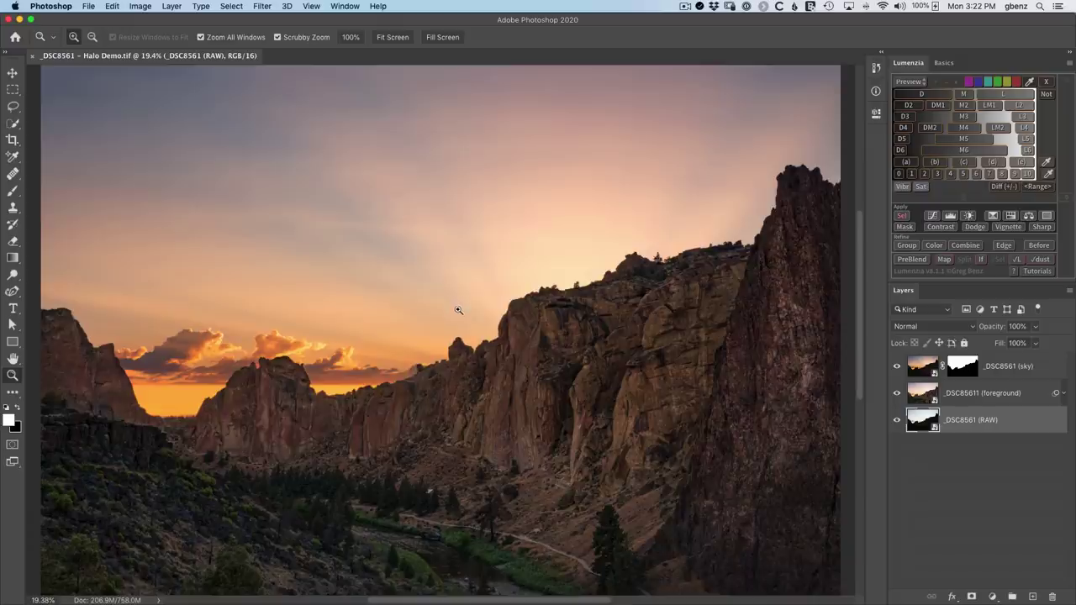
key("super+minus")
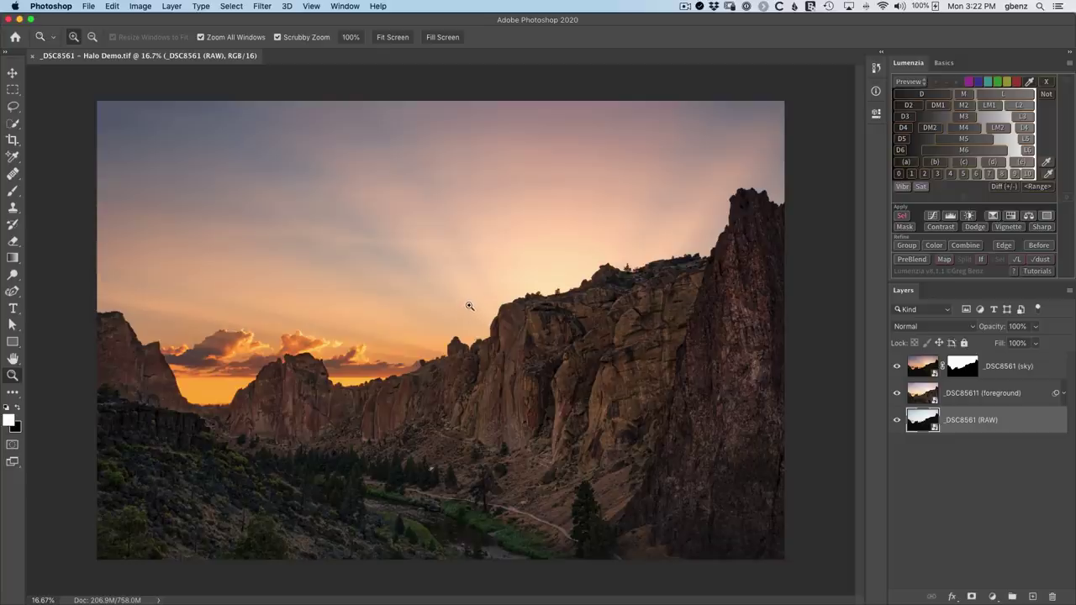
View the RAW layer without the sky and foreground layers, restoring the foreground layer first and the sky layer second
left_click(1004, 247)
left_click_drag(896, 368, 897, 398)
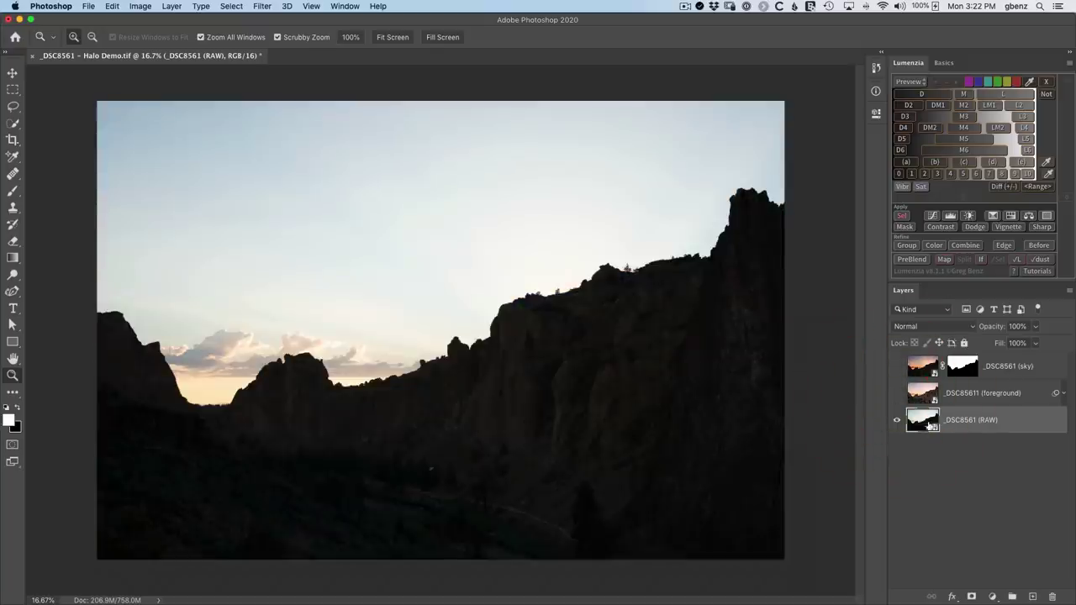
left_click(897, 393)
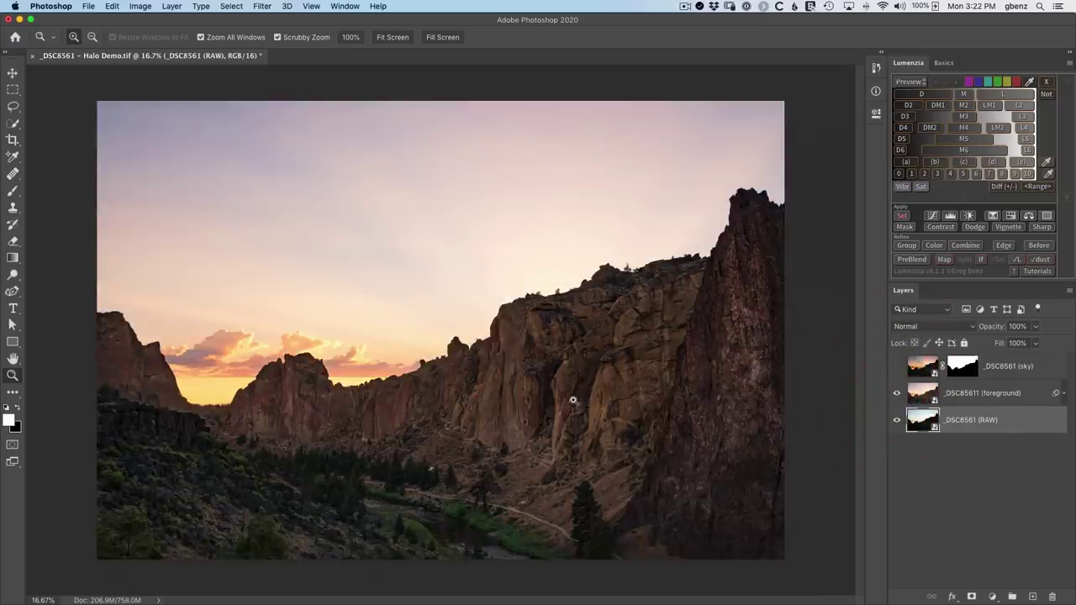
left_click(897, 367)
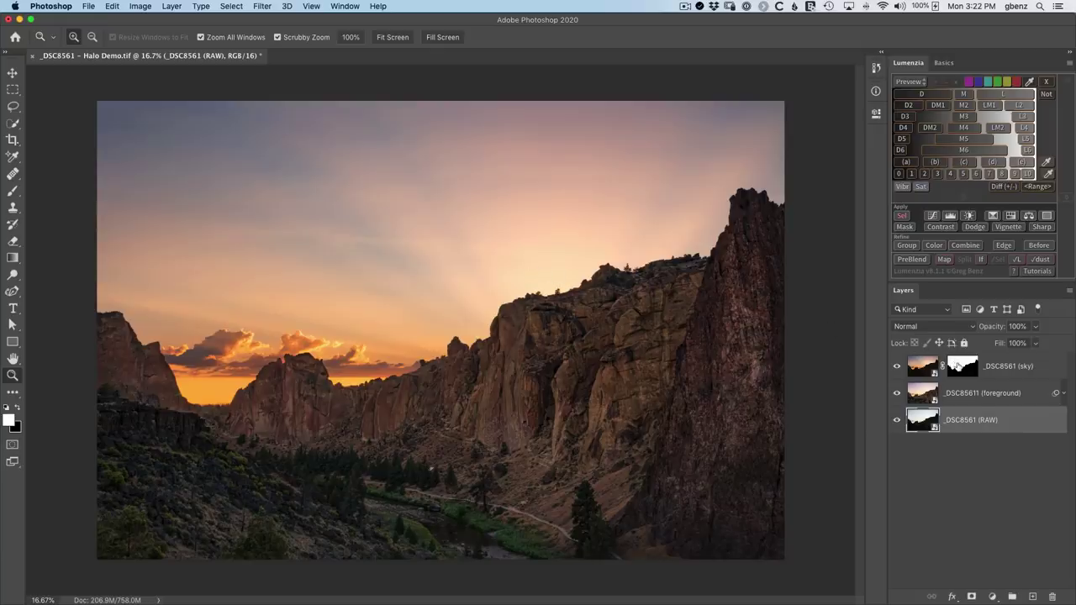
Compare the image with the sky layer's mask disabled and enabled, and view that mask on its own
left_click(959, 368, "shift")
left_click(961, 367, "shift")
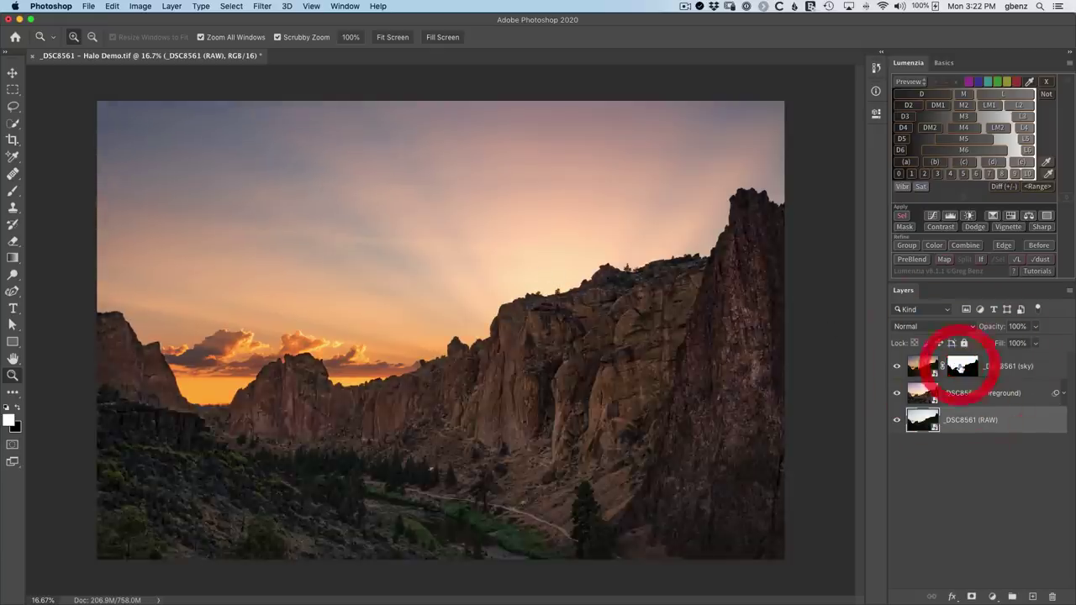
left_click(963, 368, "shift")
left_click(962, 367, "shift")
left_click(962, 368, "alt")
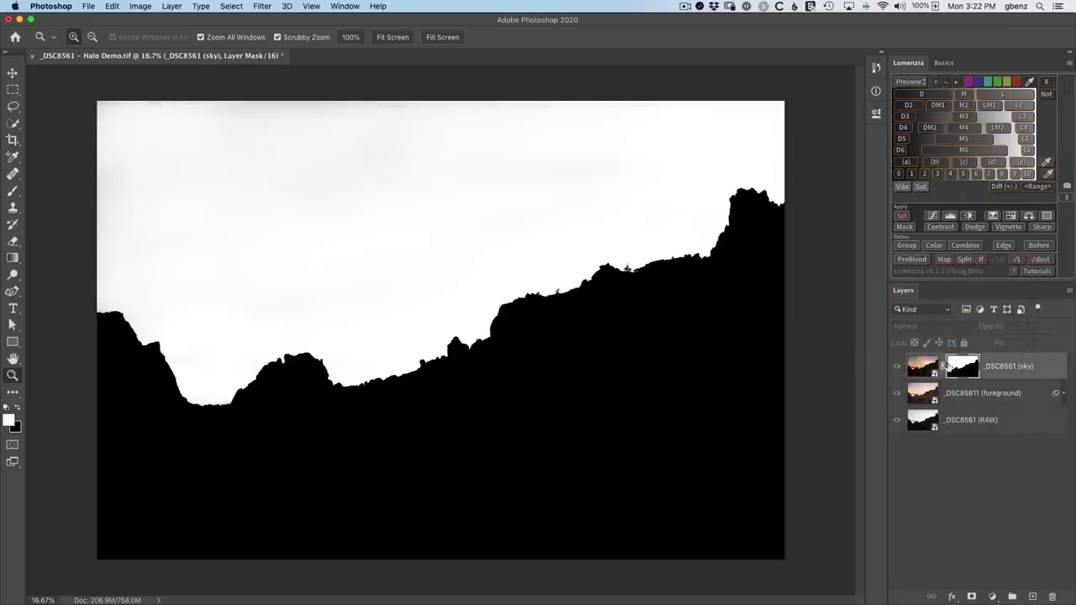
key("alt")
left_click(963, 367, "alt")
Toggle the sky layer off and on, and compare the RAW layer alone with the full composite
left_click(896, 366)
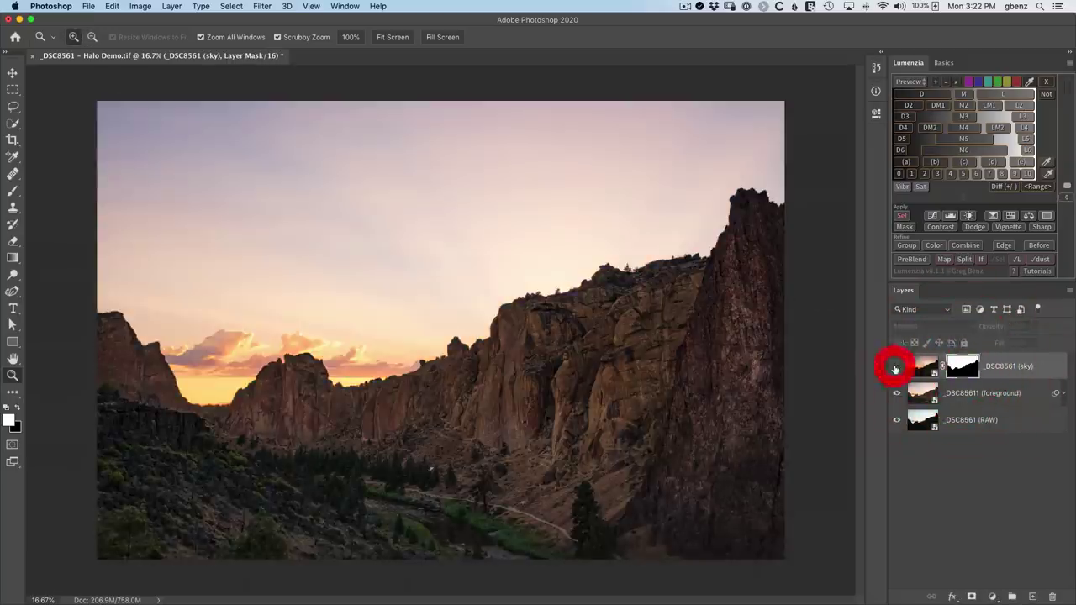
left_click(897, 366)
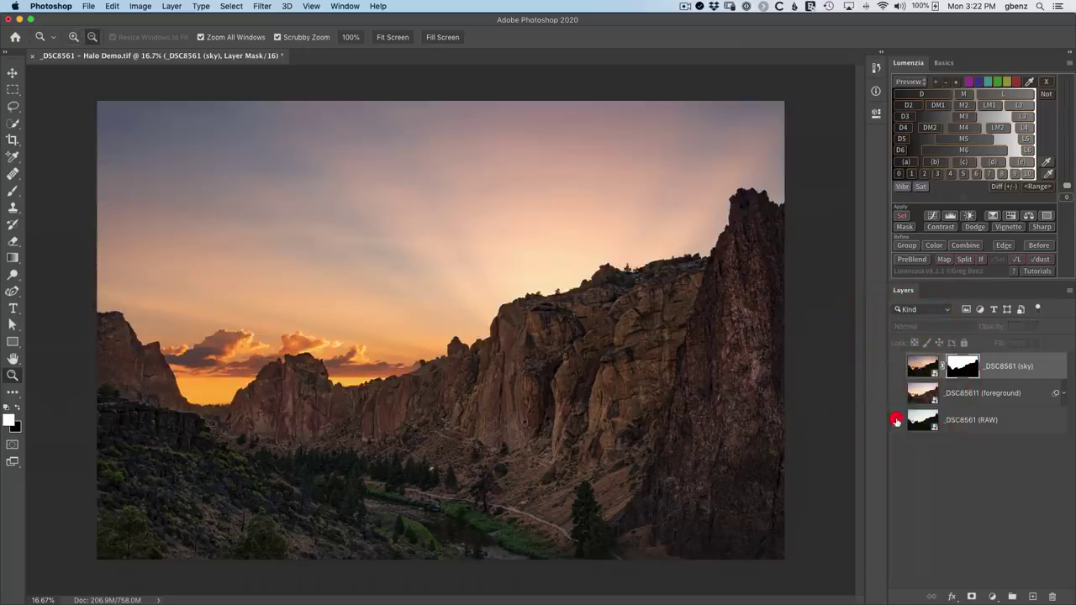
left_click(897, 421, "alt")
left_click(897, 421, "alt")
left_click(897, 421, "alt")
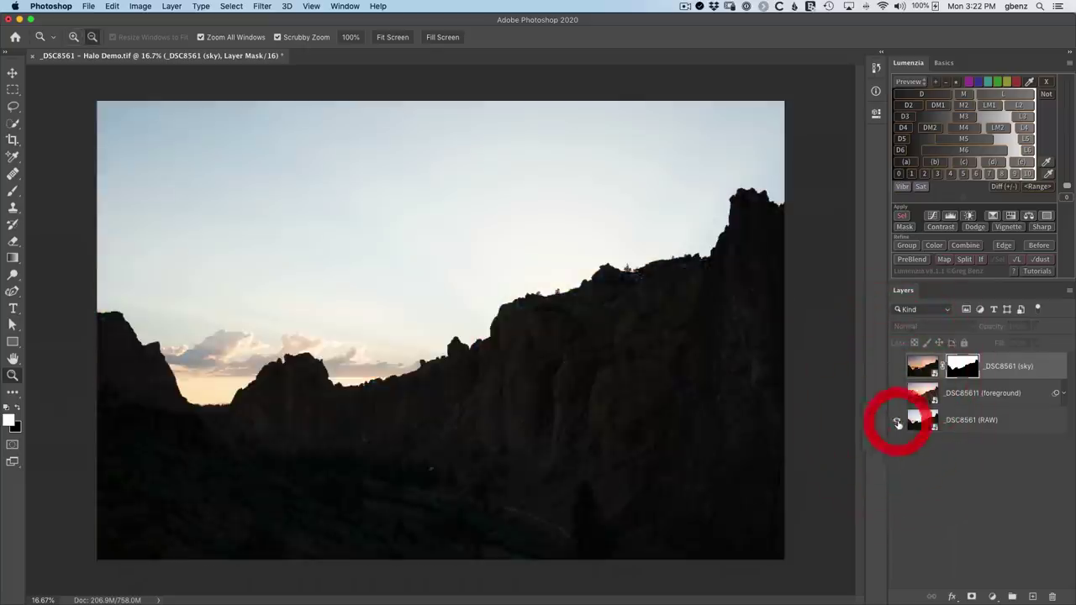
left_click(897, 421, "alt")
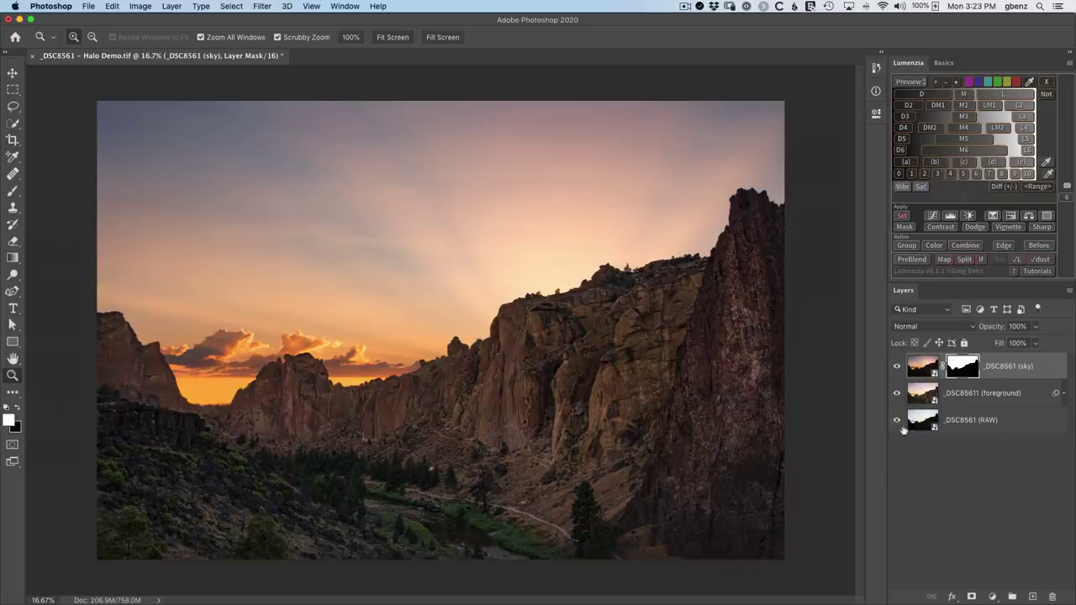
Hide the RAW layer and inspect the cliff edge beside the orange clouds up close
left_click(896, 421)
left_click_drag(172, 356, 501, 485)
left_click_drag(362, 309, 528, 468)
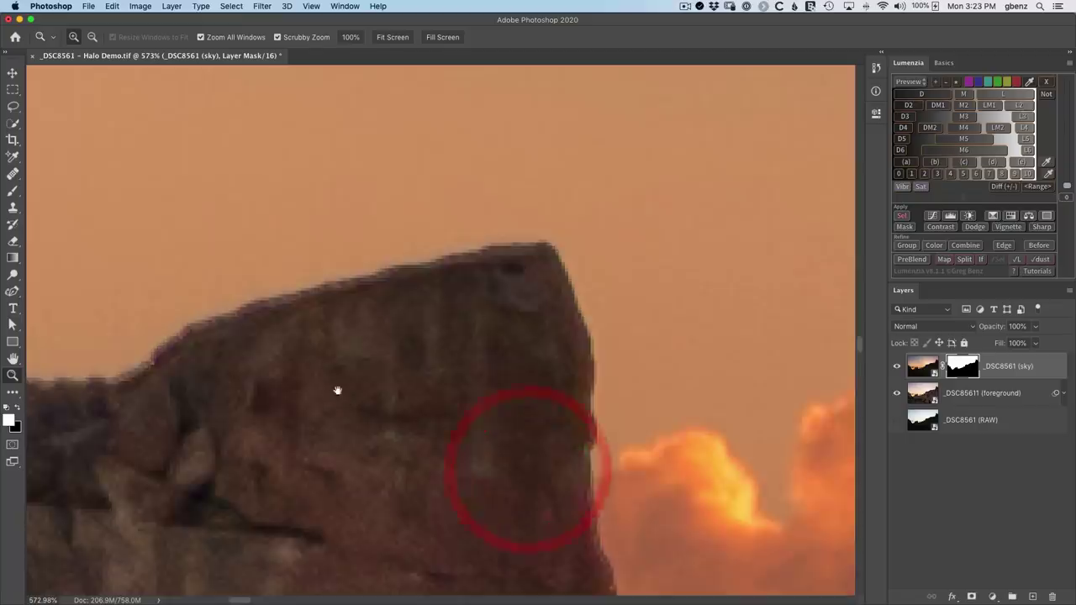
left_click_drag(330, 391, 563, 367)
left_click_drag(509, 392, 232, 293)
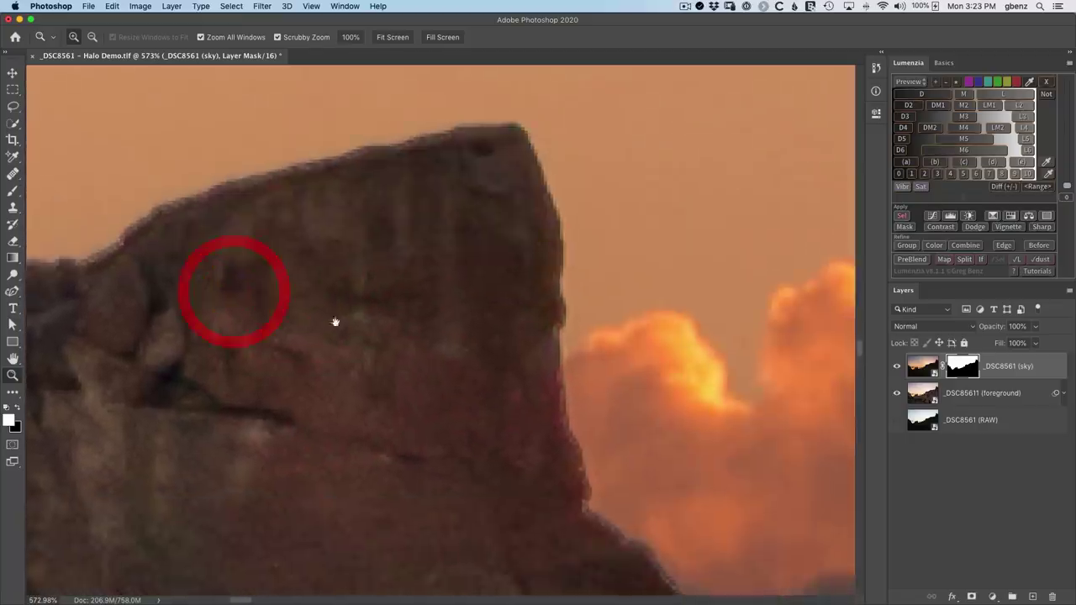
left_click_drag(414, 387, 270, 296)
left_click_drag(343, 327, 291, 269)
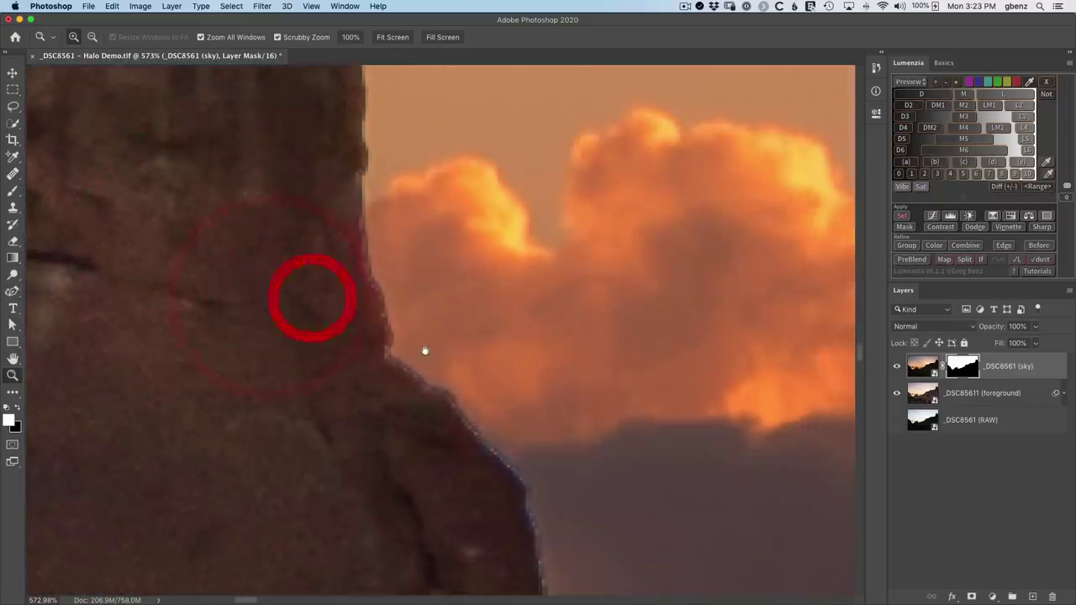
Compare the cliff edge with the sky layer hidden and shown, and with its mask disabled and enabled
left_click(896, 370)
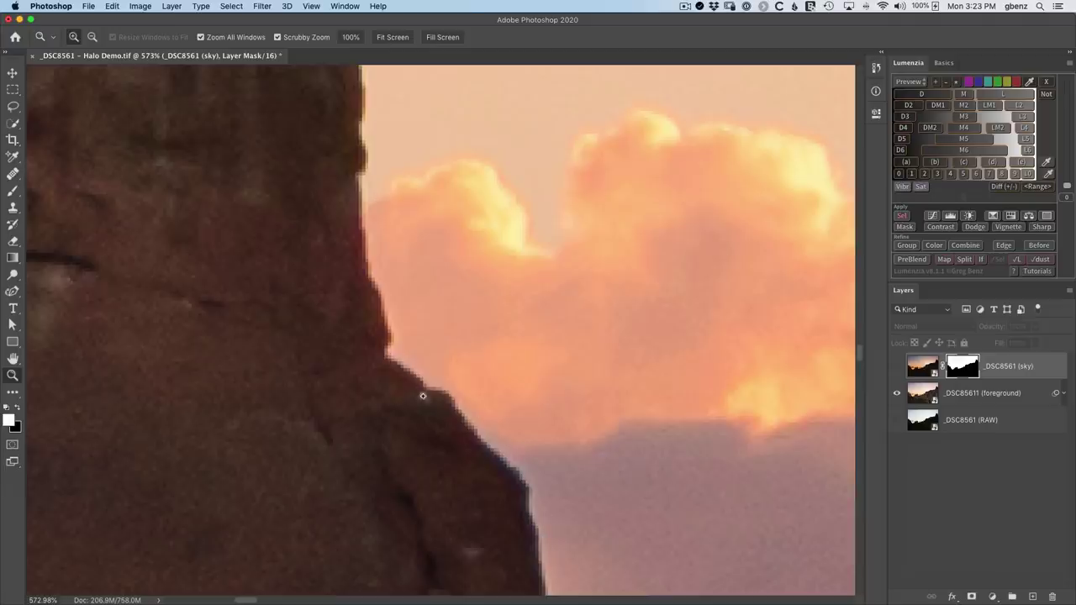
left_click(898, 368)
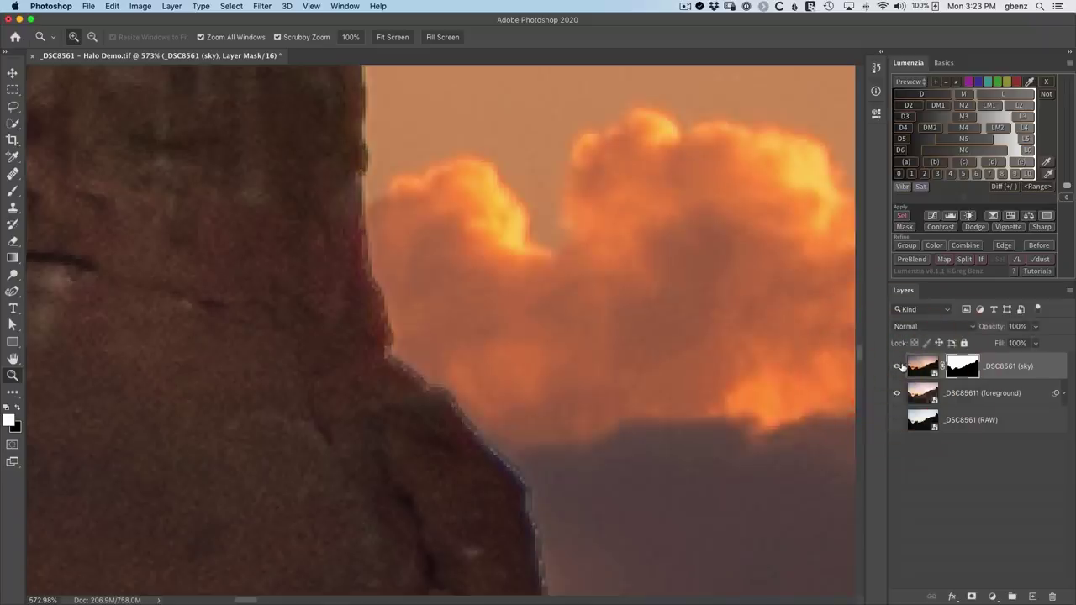
left_click(963, 370, "shift")
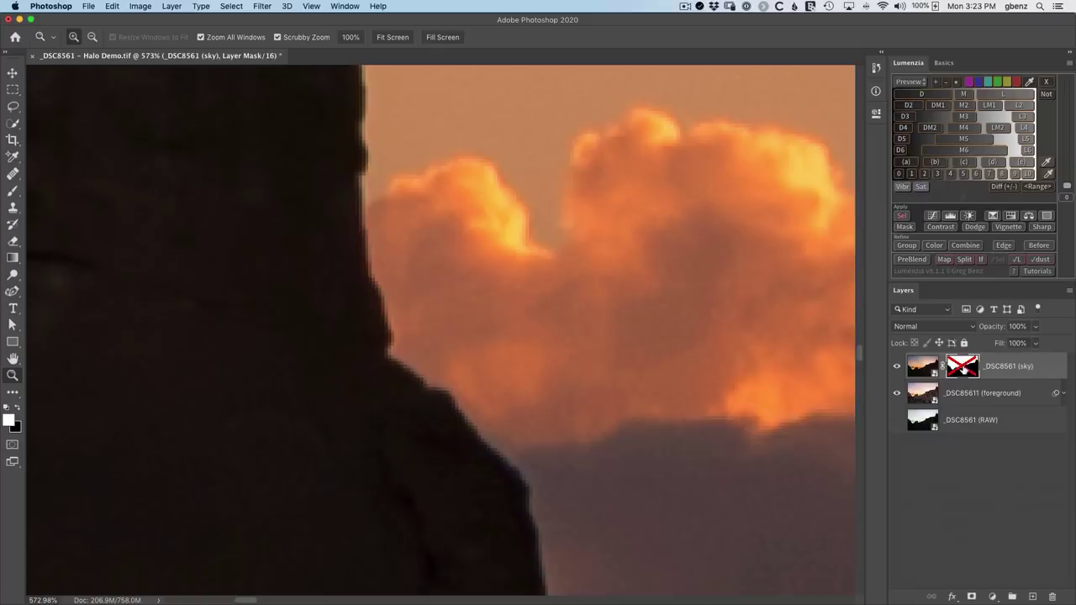
left_click(963, 370, "shift")
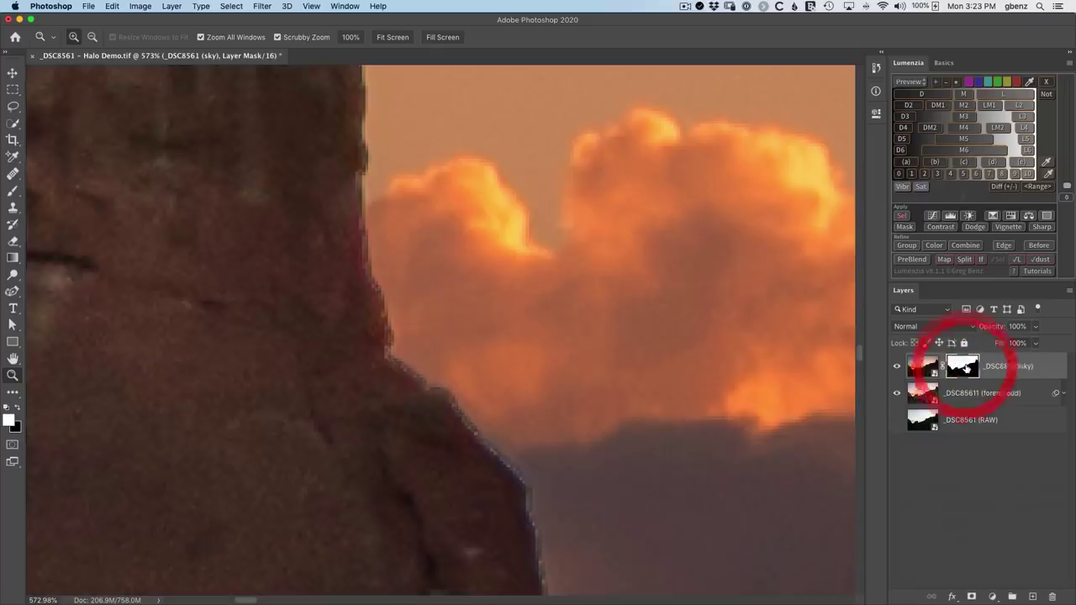
left_click(897, 367)
left_click(897, 368)
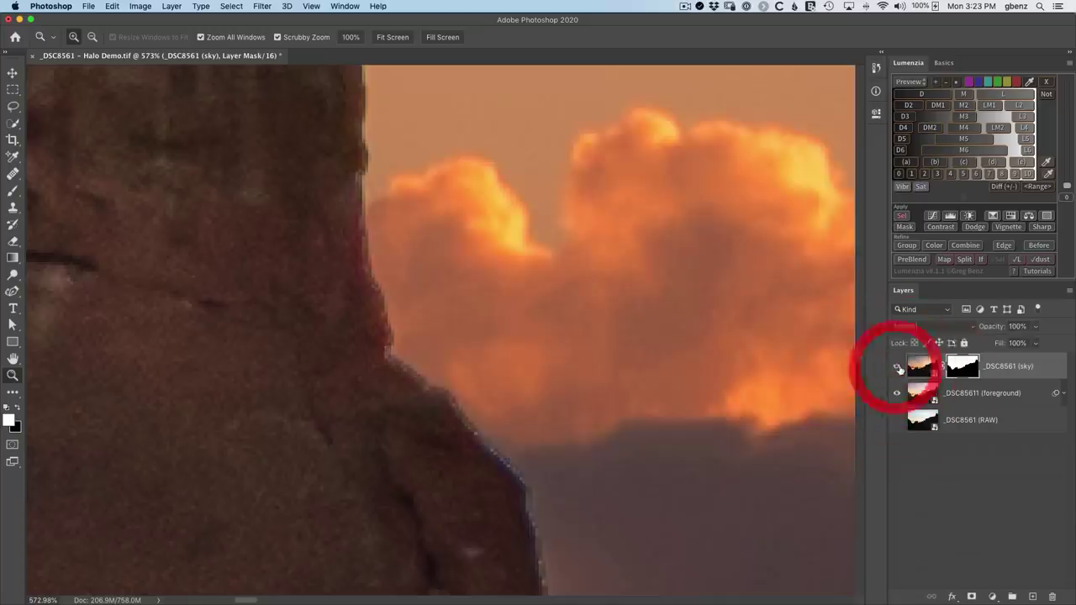
left_click(897, 366)
left_click(897, 366)
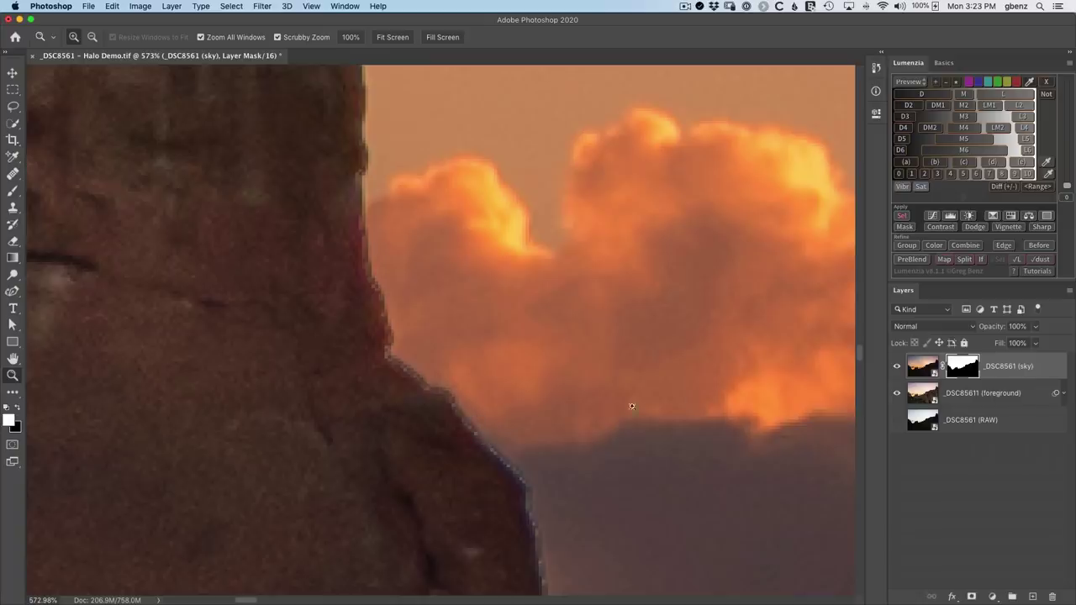
Check the sky layer's mask on its own at the cliff edge and load that mask as a selection
left_click(961, 368, "alt")
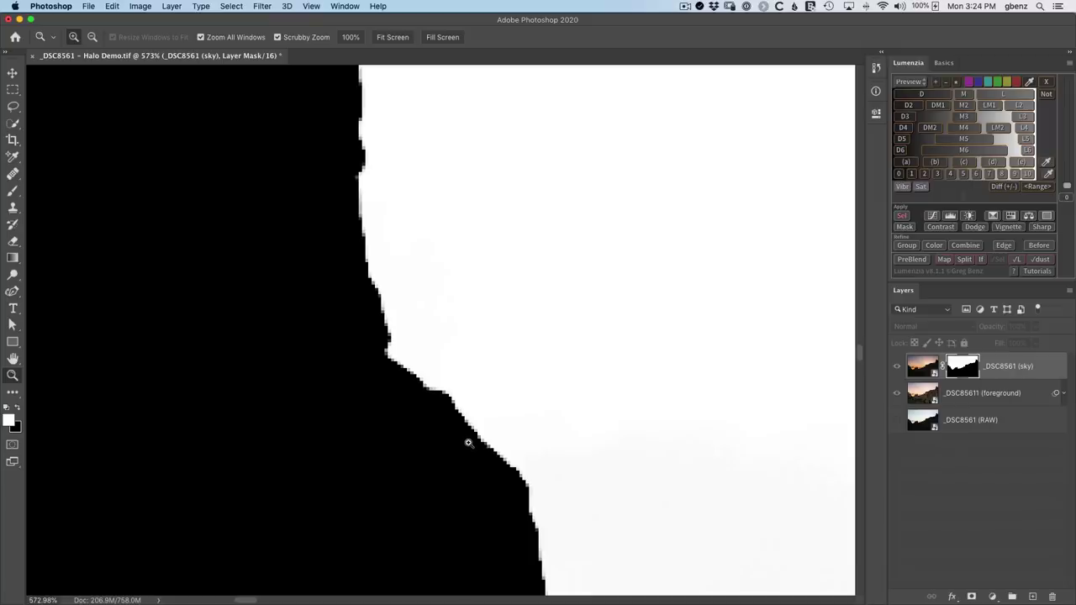
left_click(960, 371, "alt")
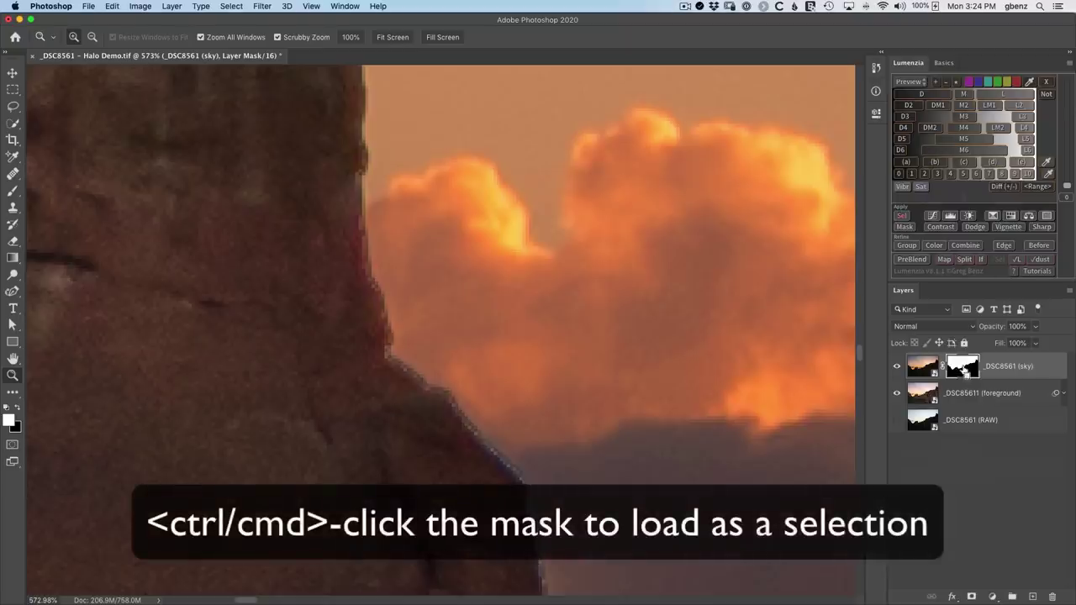
left_click(965, 370, "super")
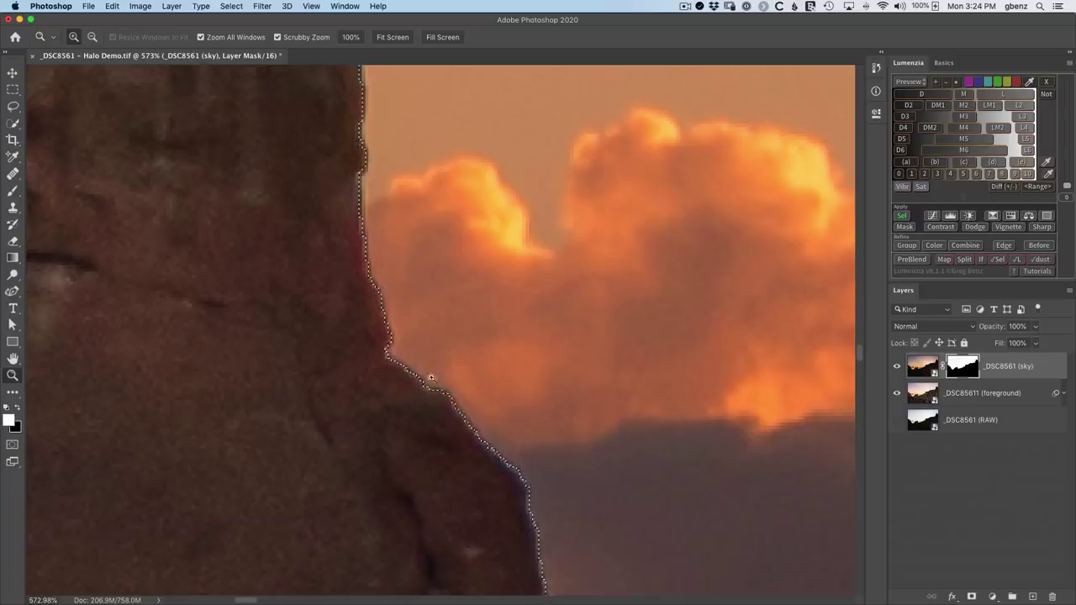
Isolate the edge of the loaded sky mask as a selection with radius 1, expand/contract -1 and a 0.3-pixel Gaussian Blur
left_click(1003, 244)
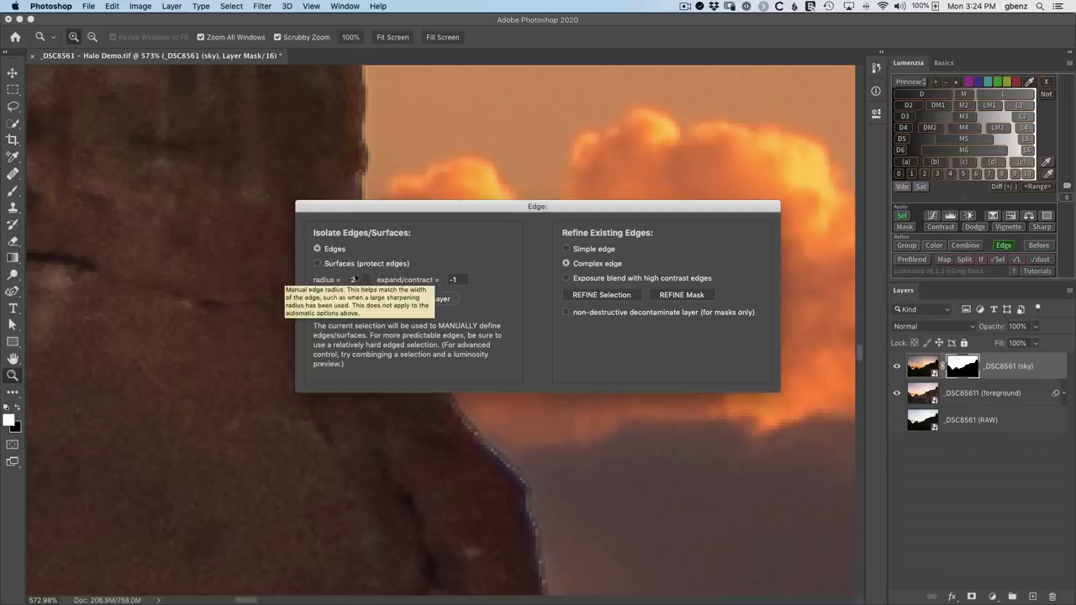
double_click(355, 279)
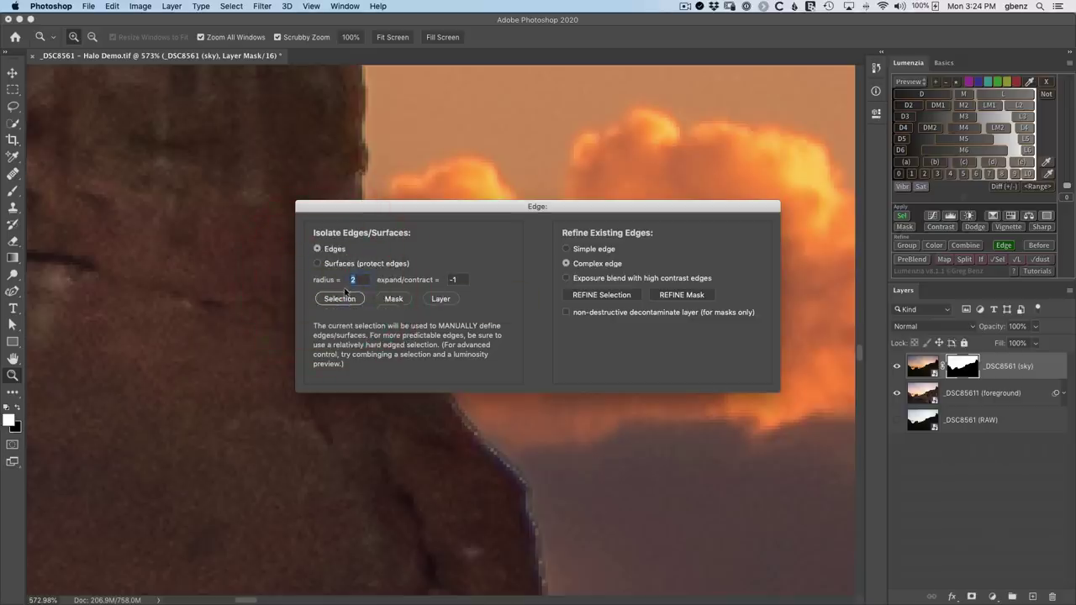
type("1")
double_click(352, 286)
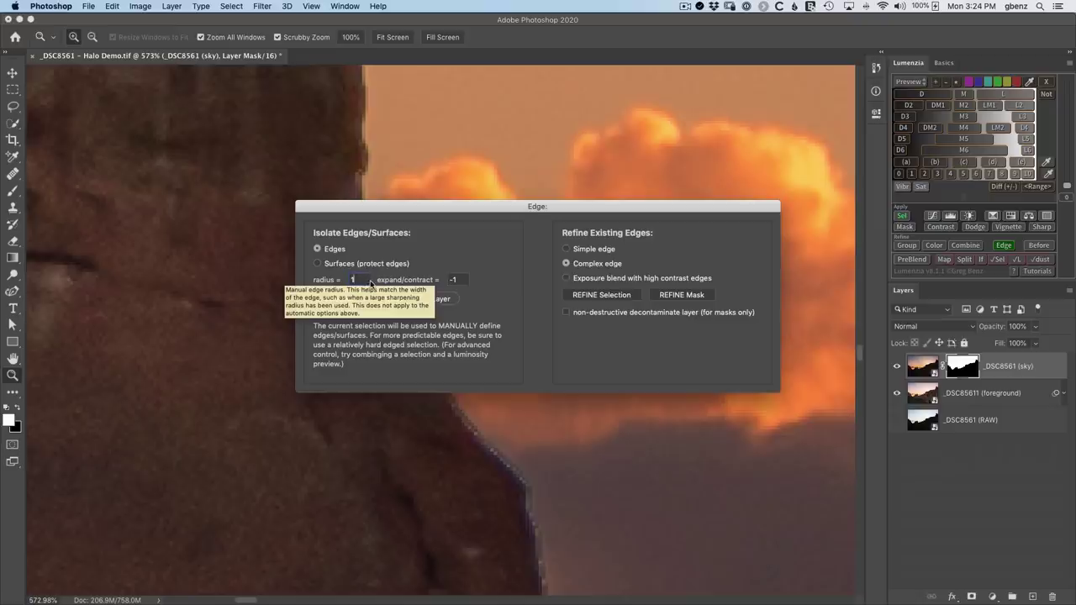
left_click(456, 281)
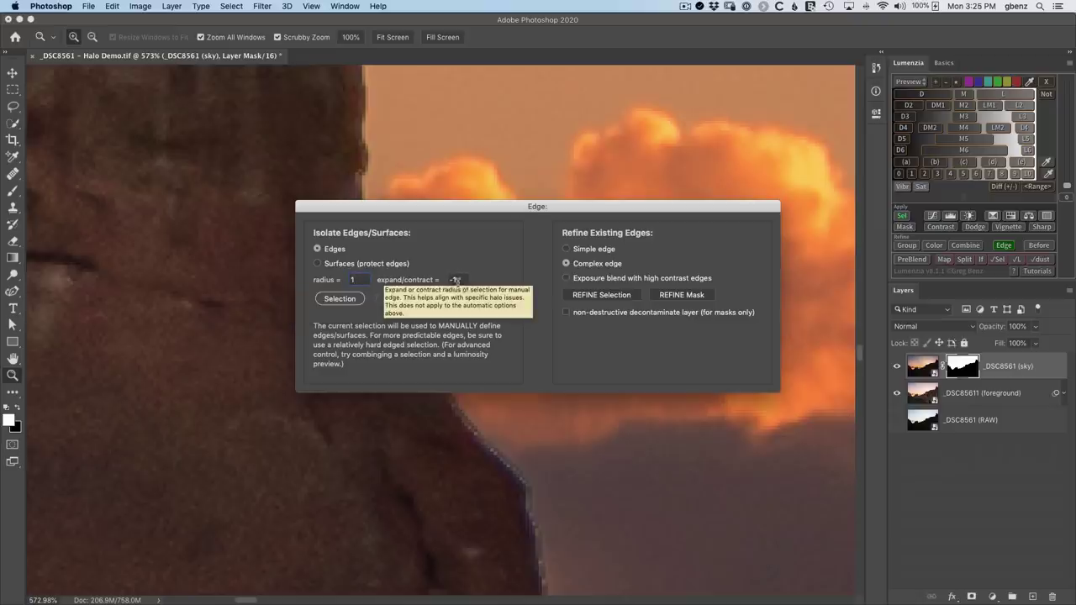
key("Tab")
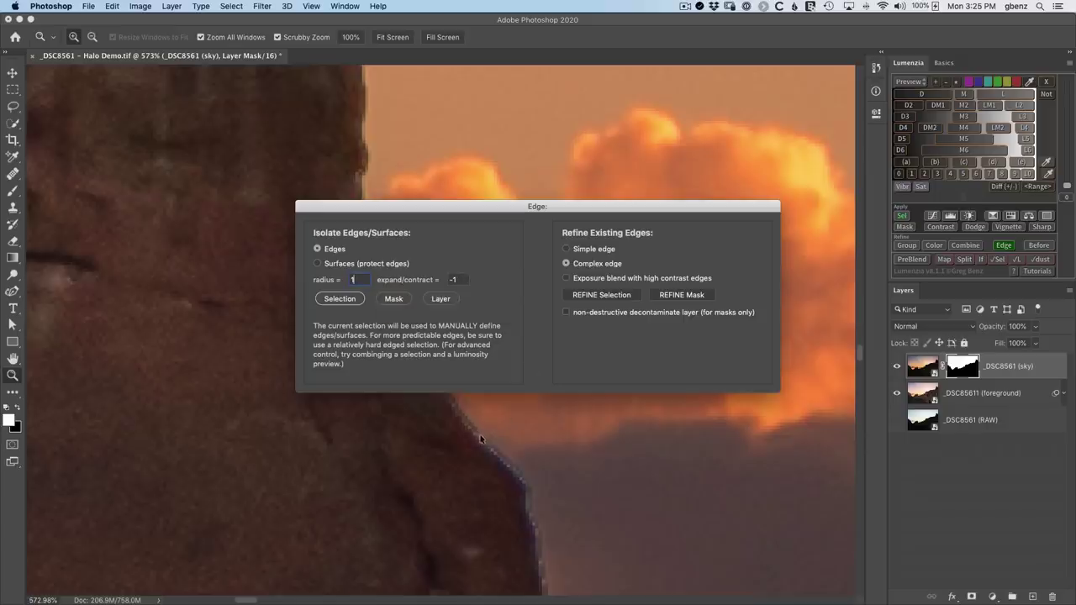
left_click(338, 300)
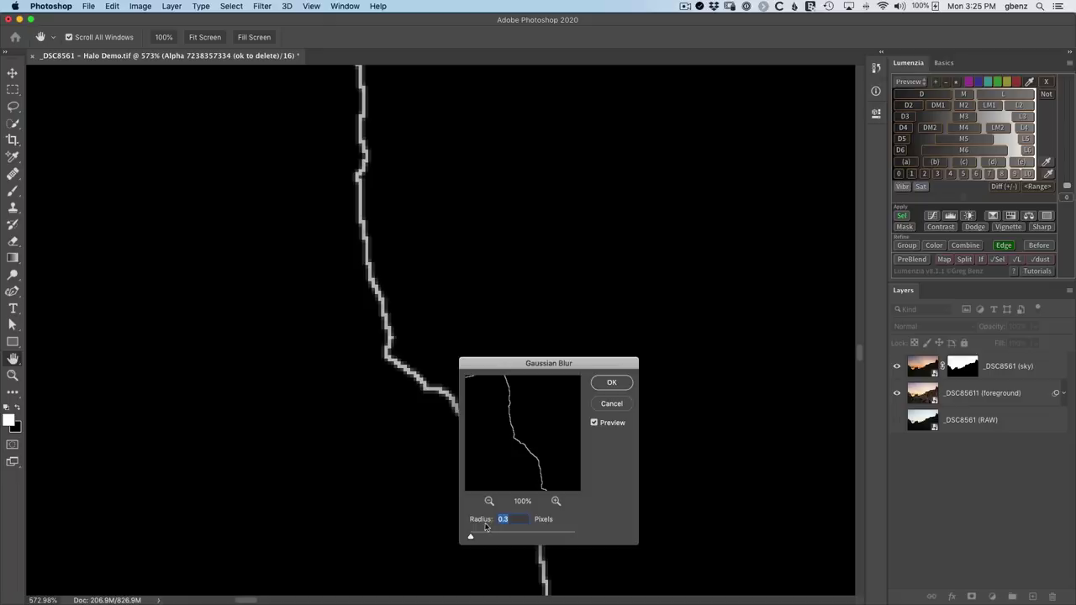
left_click(611, 383)
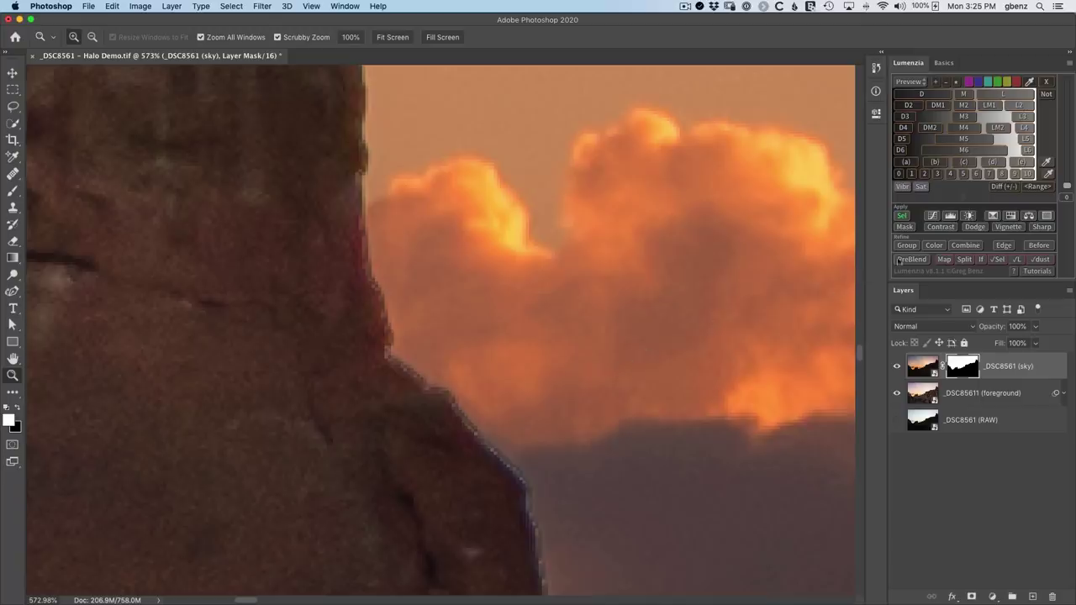
Visualize the new edge selection in black and white along the cliff, then close the visualization
left_click(1069, 66)
key("Escape")
left_click(997, 261)
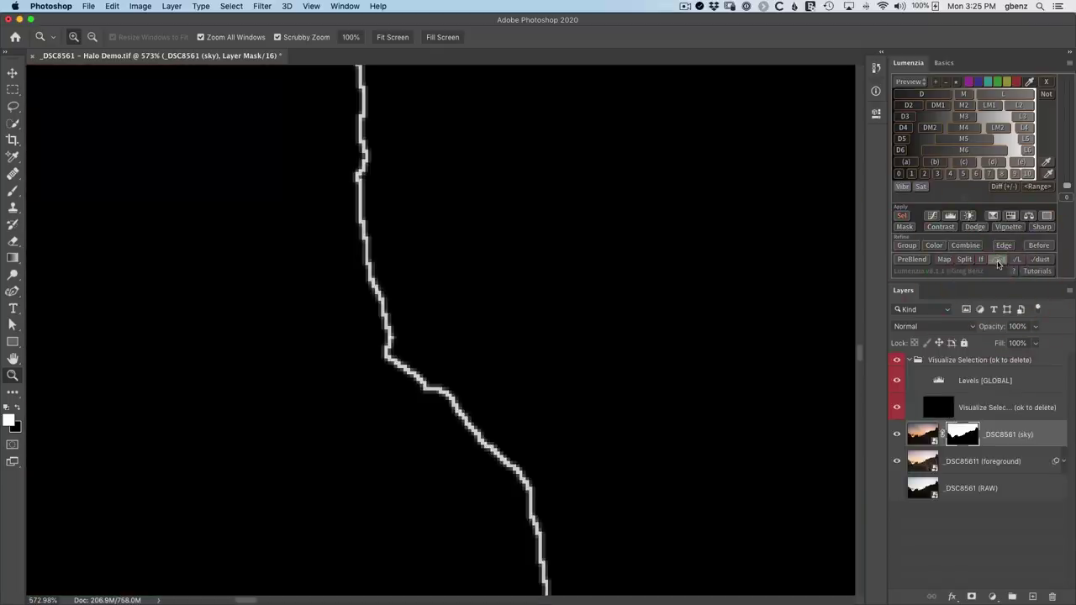
left_click(998, 262)
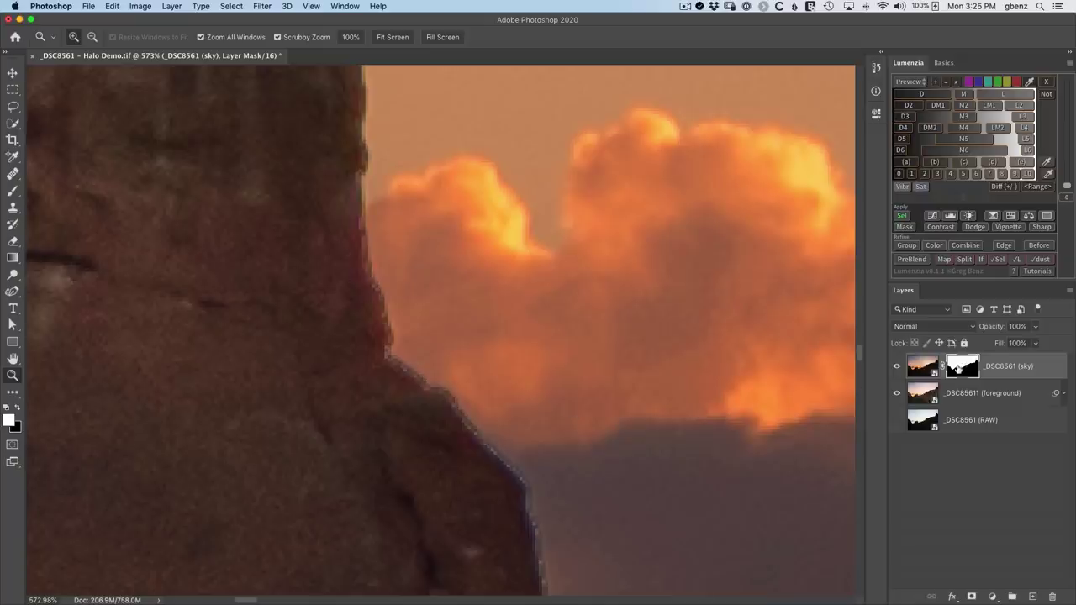
Switch to the Brush tool for the sky mask and compare the before and after views of the cliff edge
key("b")
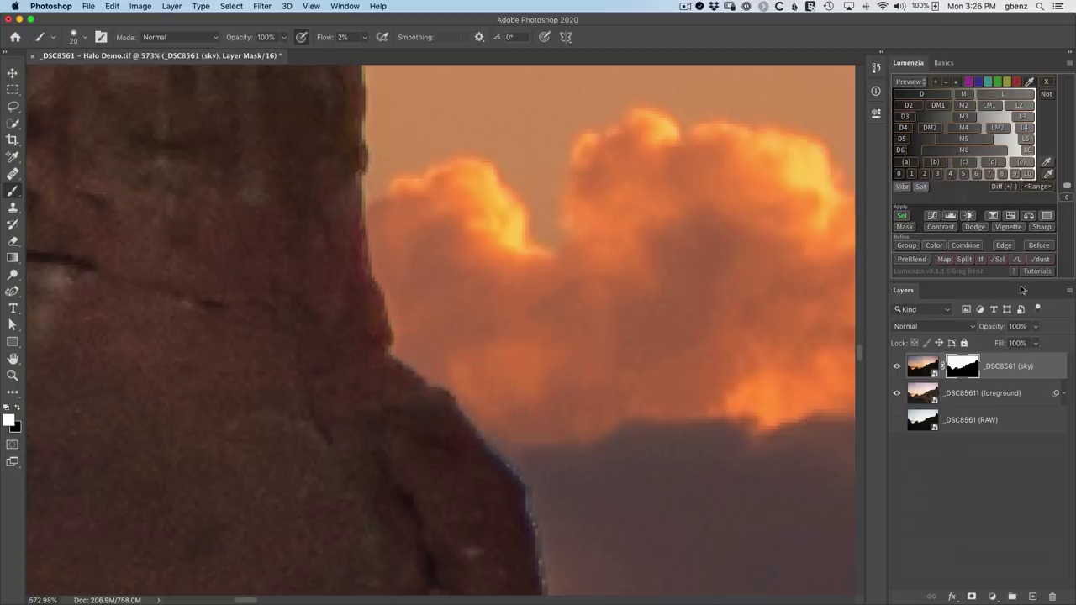
left_click(1039, 245)
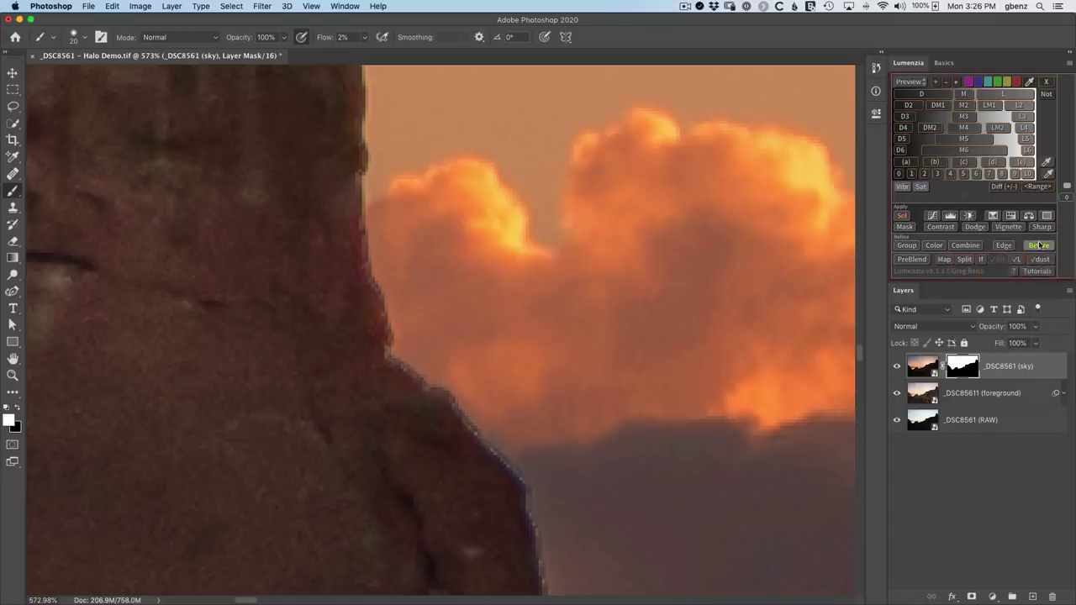
left_click(1042, 248)
left_click(1043, 248)
left_click(1043, 247)
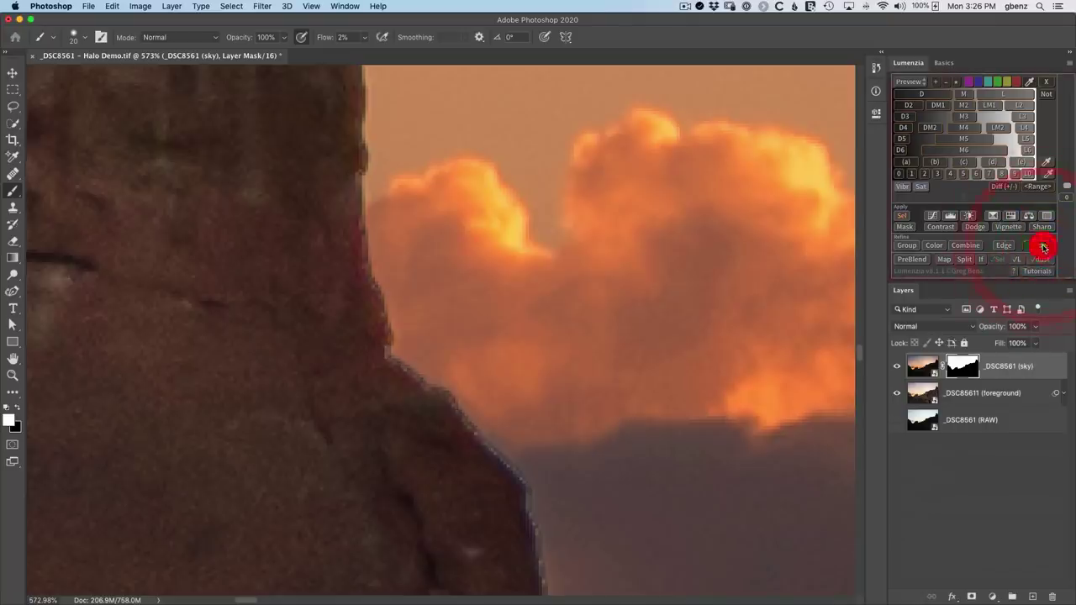
Brush white into the sky layer's mask through the edge selection, from the small outcrop up the slope to the clifftop
key("super+minus")
key("super+minus")
key("super+minus")
key("super+minus")
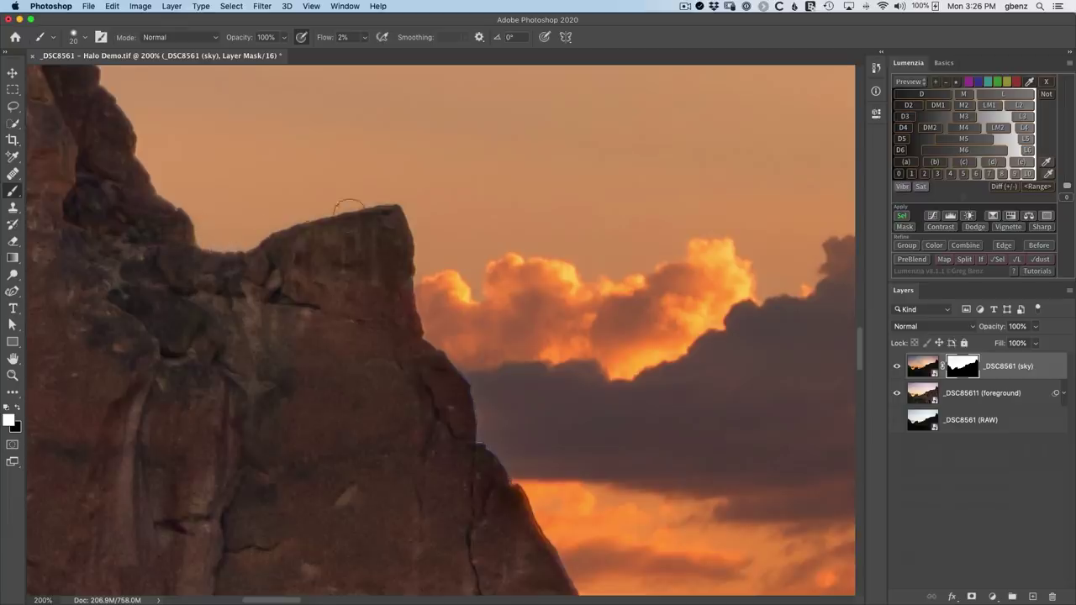
mouse_move(301, 240)
left_mouse_down()
mouse_move(327, 322)
mouse_move(524, 401)
left_mouse_up()
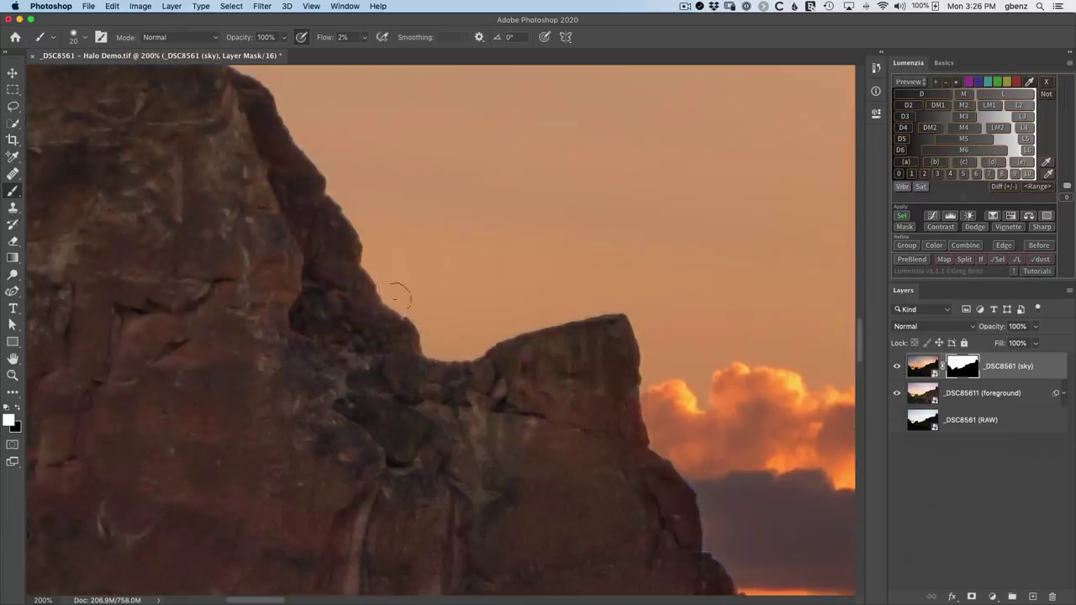
left_click(344, 227)
left_click(698, 402)
left_click_drag(588, 320, 552, 328)
mouse_move(439, 237)
left_mouse_down()
mouse_move(516, 338)
mouse_move(589, 390)
left_mouse_up()
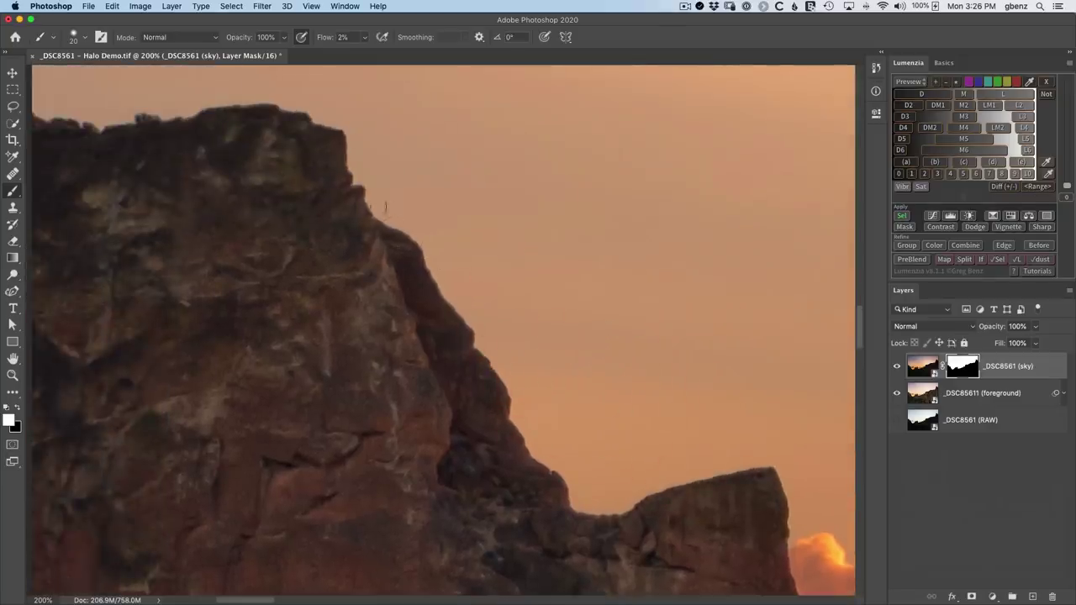
left_click_drag(368, 187, 418, 242)
left_click_drag(300, 249, 466, 353)
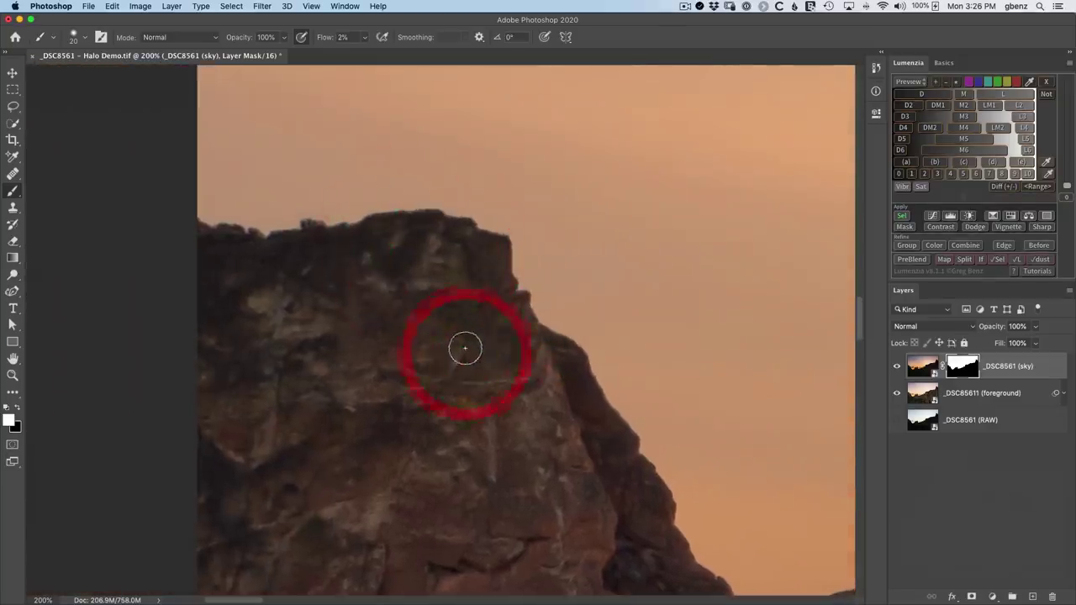
Brush the sky mask's halo edge from the clifftop down past the outcrop and dark cloud to the steep lower slope
key("super+plus")
left_click_drag(368, 261, 435, 319)
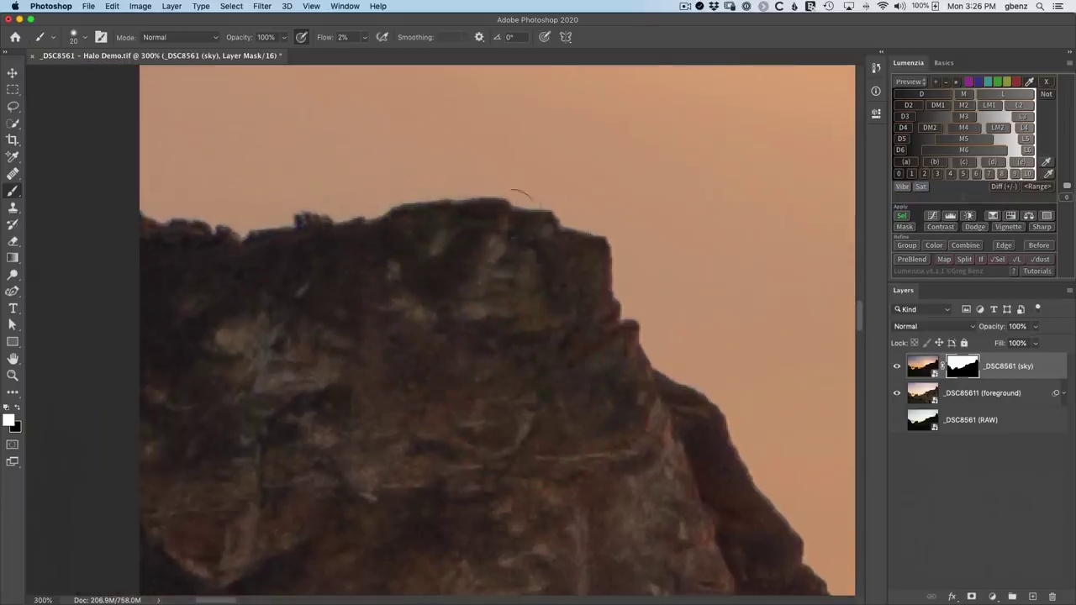
mouse_move(670, 387)
left_mouse_down()
mouse_move(641, 427)
mouse_move(221, 194)
left_mouse_up()
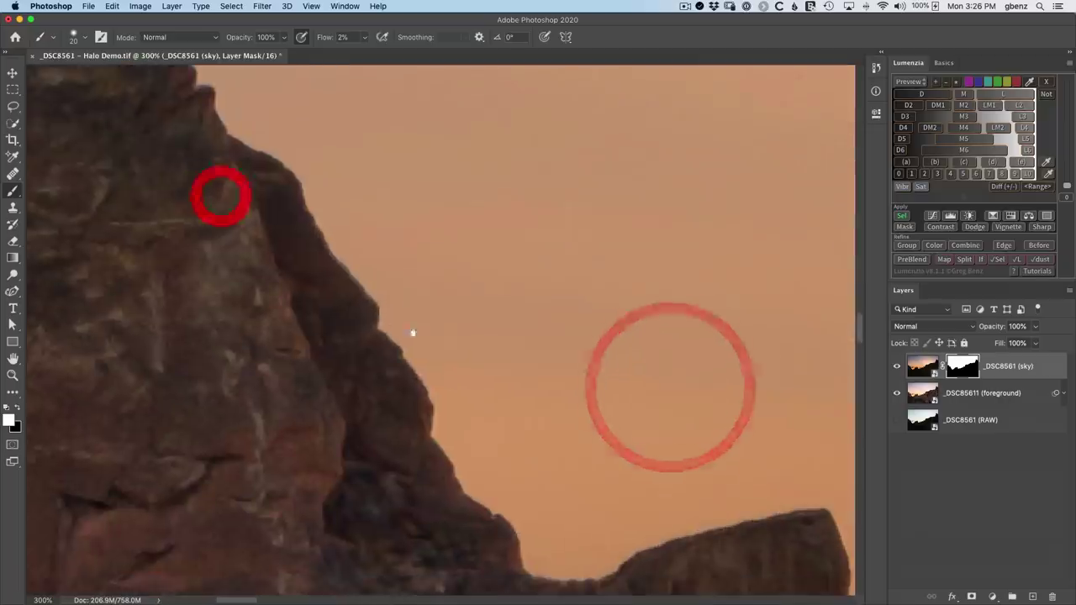
mouse_move(446, 441)
left_mouse_down()
mouse_move(491, 440)
mouse_move(173, 236)
left_mouse_up()
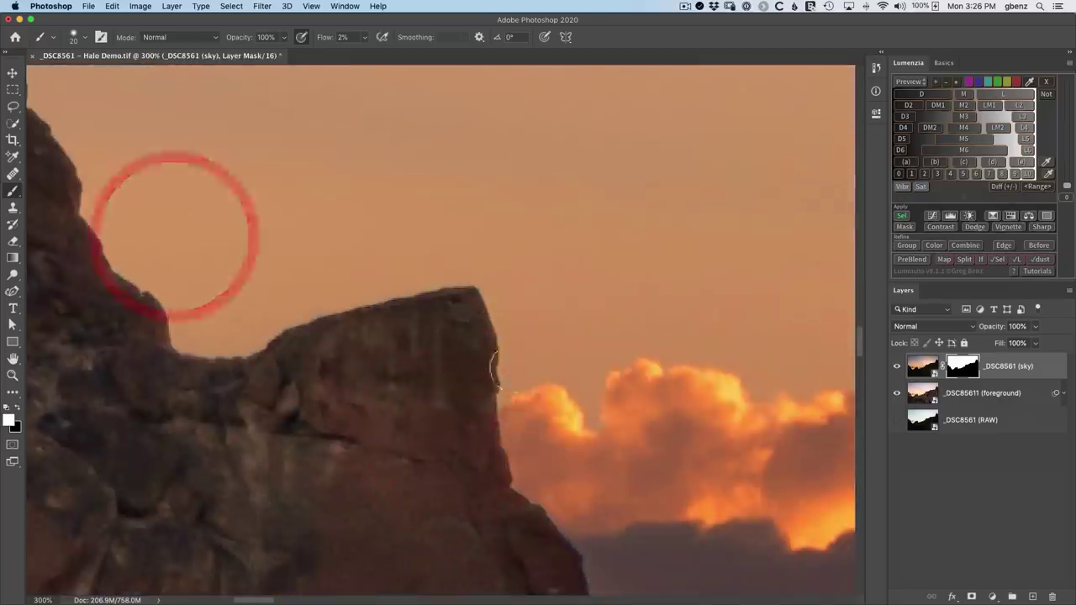
mouse_move(511, 485)
left_mouse_down()
mouse_move(370, 272)
mouse_move(171, 88)
left_mouse_up()
mouse_move(301, 223)
left_mouse_down()
mouse_move(314, 341)
mouse_move(345, 350)
mouse_move(370, 424)
left_mouse_up()
mouse_move(356, 398)
left_mouse_down()
mouse_move(341, 373)
mouse_move(386, 450)
left_mouse_up()
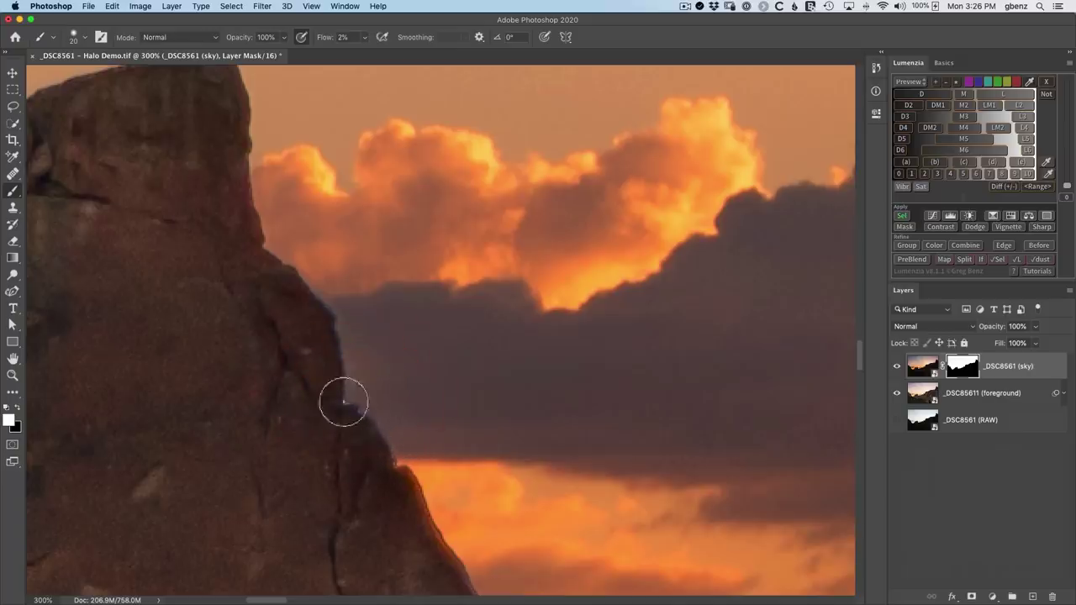
left_click_drag(320, 311, 321, 345)
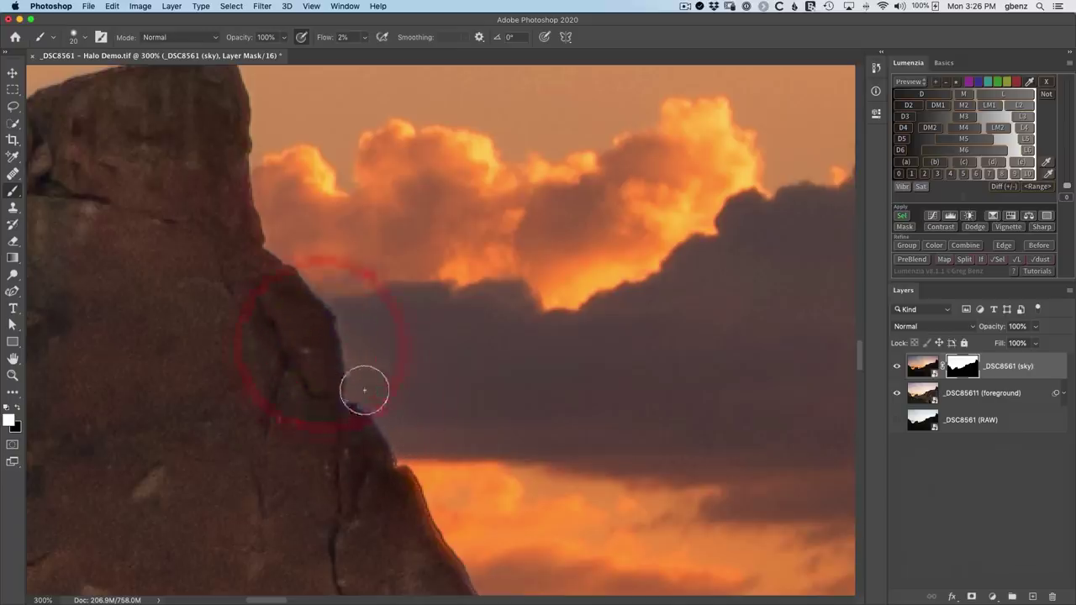
left_click_drag(328, 429, 210, 313)
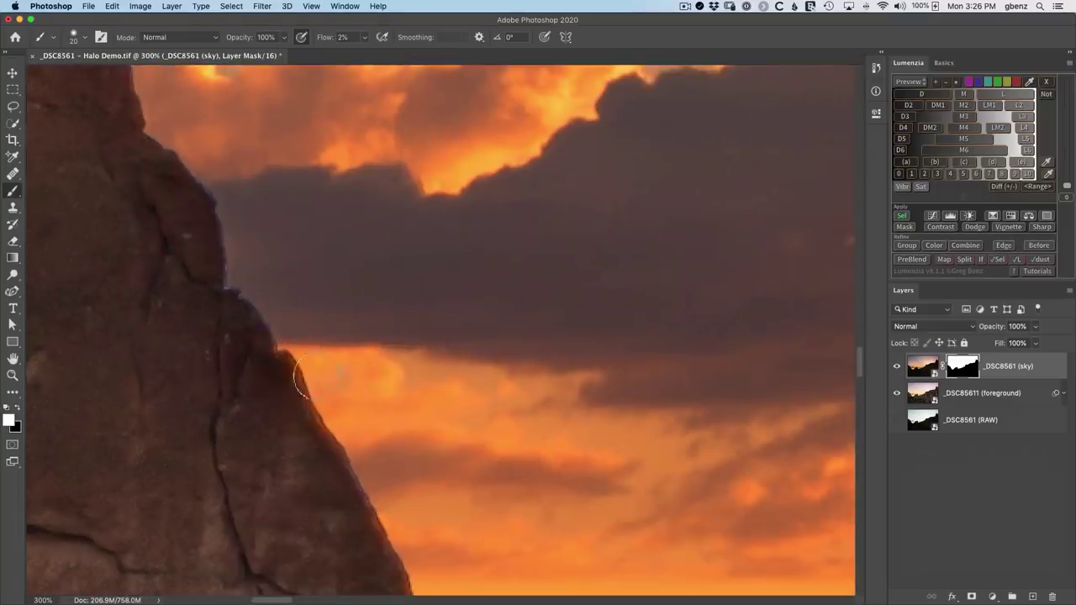
mouse_move(342, 442)
left_mouse_down()
mouse_move(348, 434)
mouse_move(345, 444)
left_mouse_up()
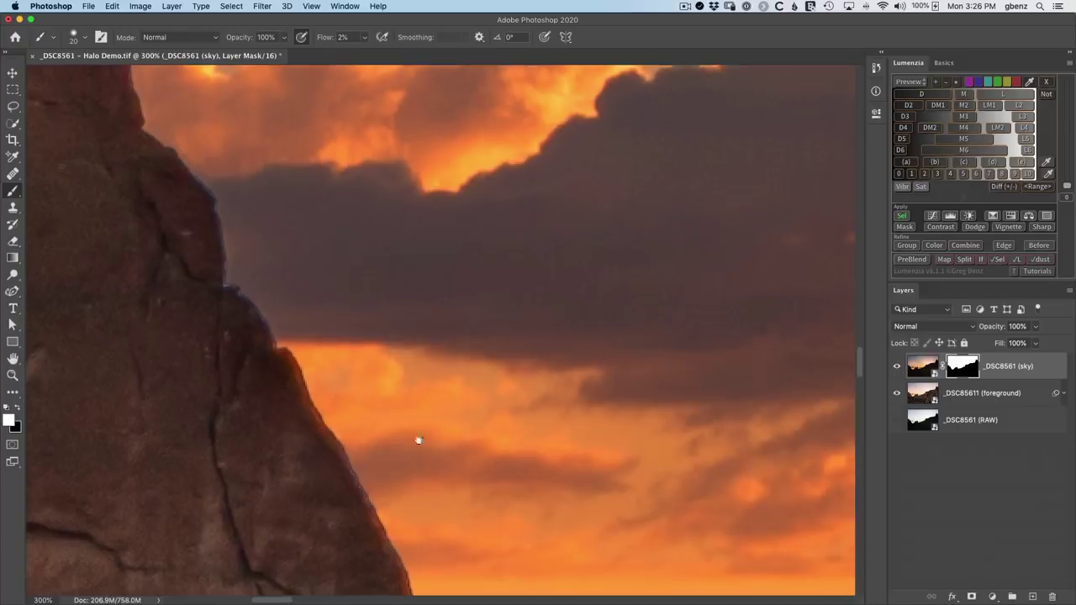
Follow the cliff's foot down to the valley and touch up the sky mask at the tree line
mouse_move(415, 454)
left_mouse_down()
mouse_move(247, 277)
mouse_move(306, 260)
left_mouse_up()
left_click_drag(400, 417, 340, 297)
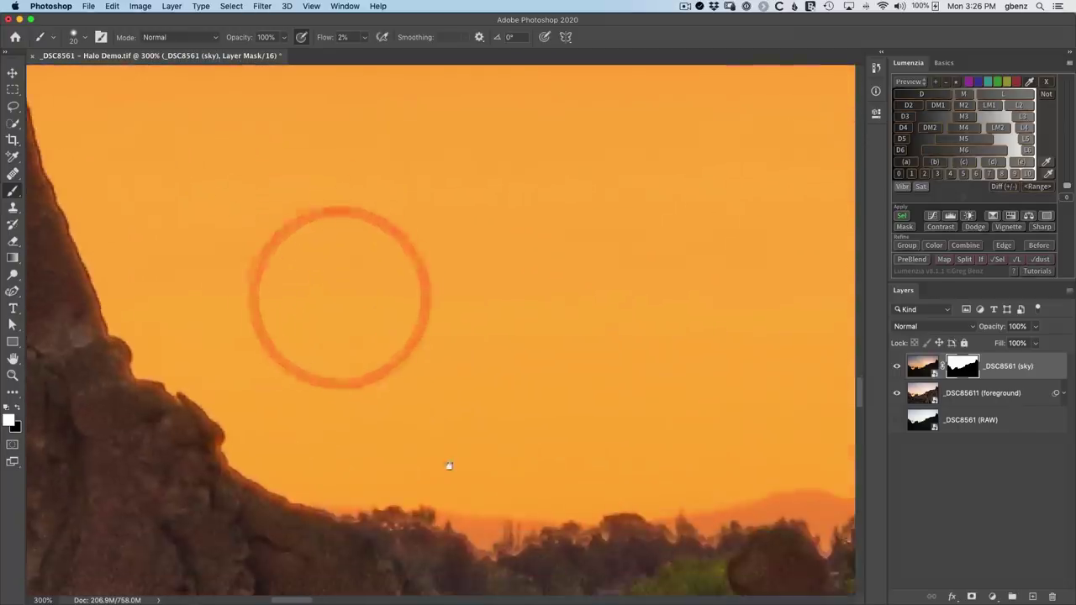
left_click_drag(447, 463, 322, 317)
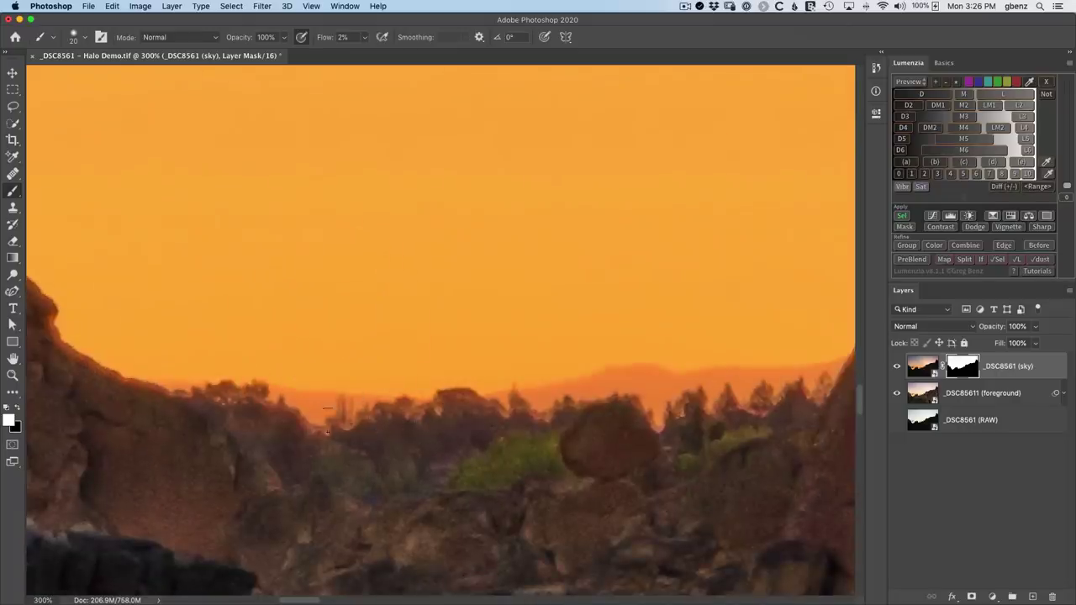
left_click(340, 438)
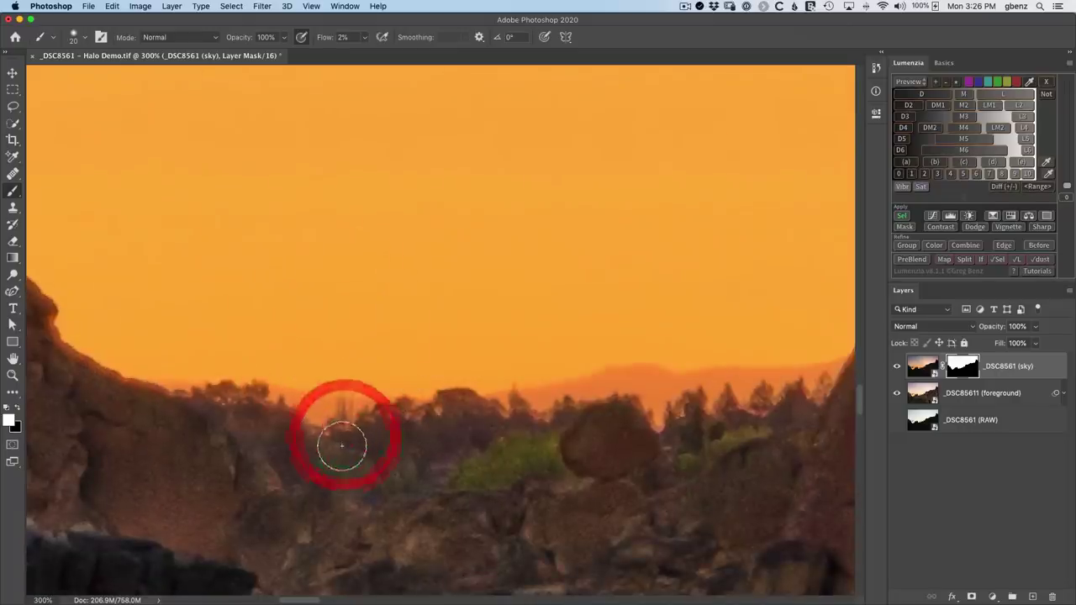
Follow the opposite rock face up past the pinnacles and brush the sky mask along the notched summit and small knob
left_click_drag(594, 394, 218, 440)
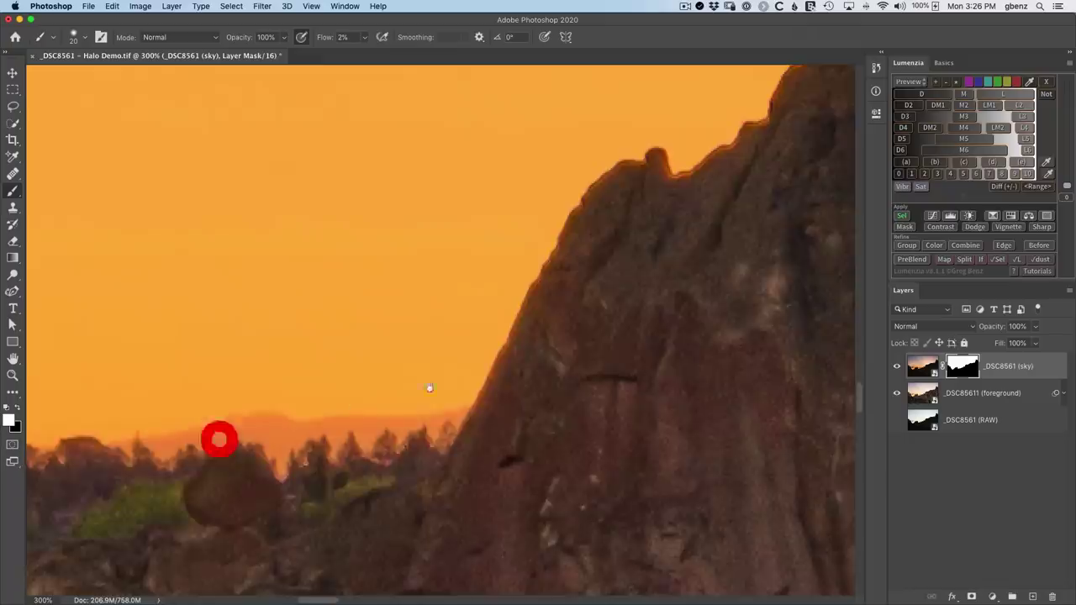
left_click_drag(470, 344, 211, 487)
left_click_drag(469, 306, 243, 480)
left_click_drag(407, 341, 280, 451)
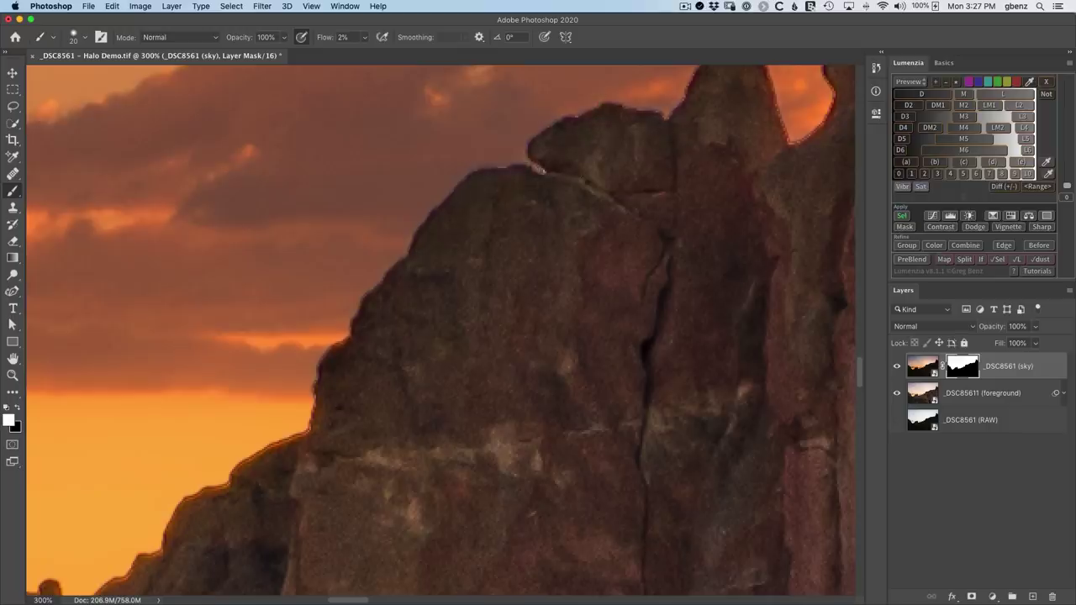
left_click_drag(530, 225, 365, 367)
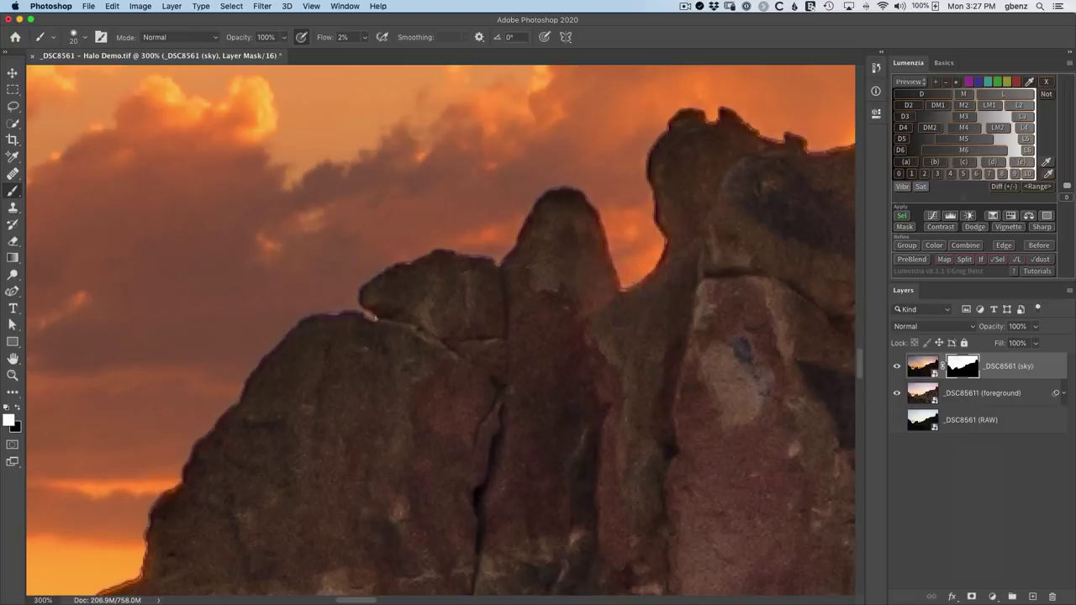
left_click_drag(653, 227, 375, 413)
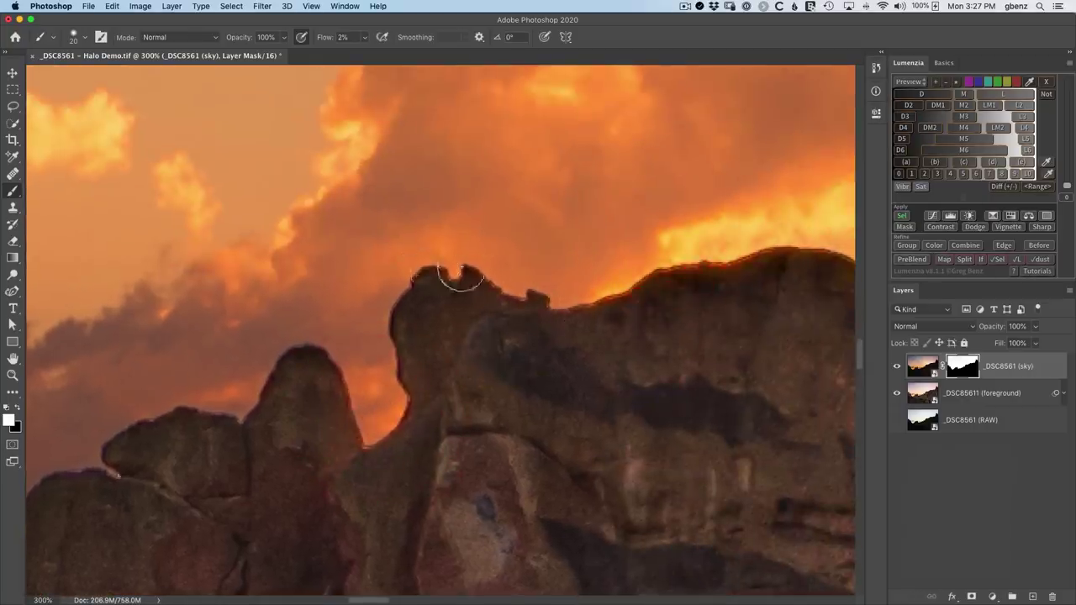
left_click_drag(512, 305, 547, 302)
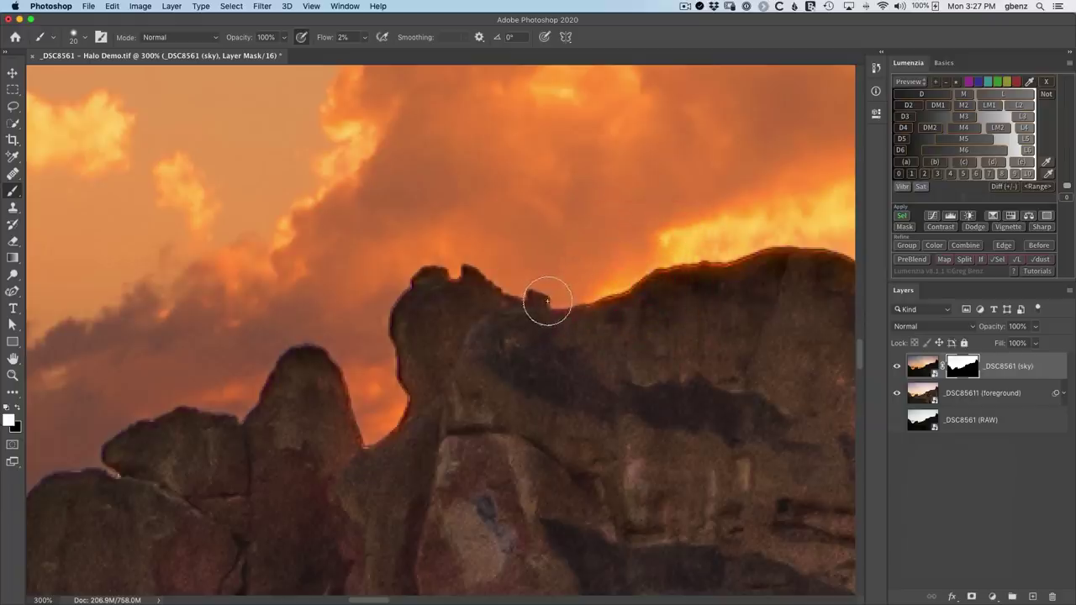
Save the active edge selection under a name beginning with "small r"
left_click(902, 216)
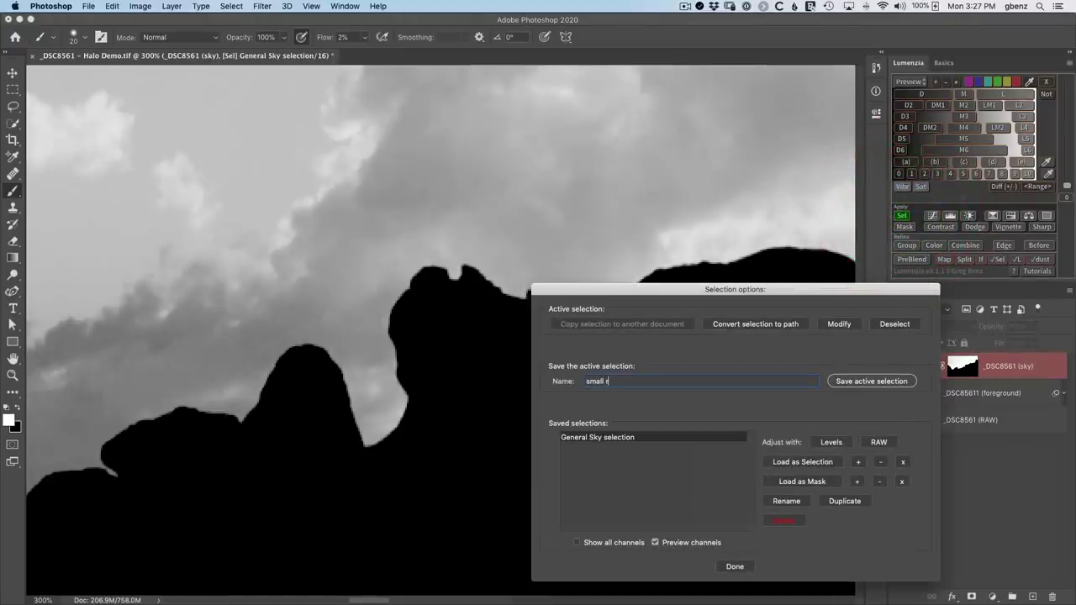
left_click(858, 385)
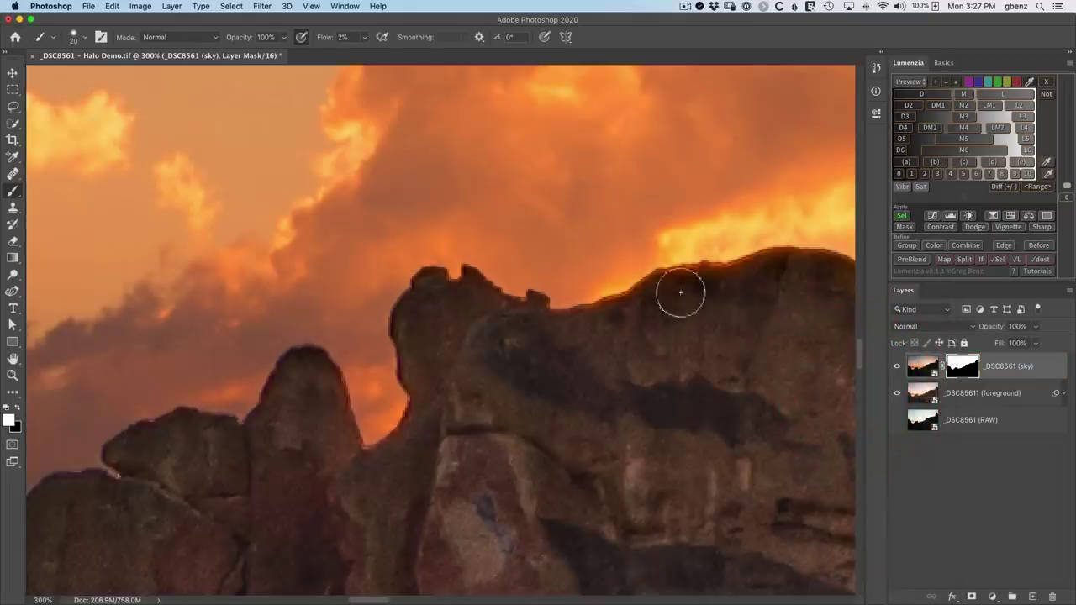
Brush the sky mask's edge over the notched summit and follow the rock down its far slope to the low saddle
left_click_drag(456, 274, 457, 286)
left_click_drag(647, 296, 334, 344)
mouse_move(524, 329)
left_mouse_down()
mouse_move(552, 333)
mouse_move(618, 392)
mouse_move(374, 325)
left_mouse_up()
mouse_move(497, 371)
left_mouse_down()
mouse_move(524, 377)
mouse_move(531, 440)
mouse_move(503, 386)
mouse_move(555, 451)
mouse_move(263, 307)
left_mouse_up()
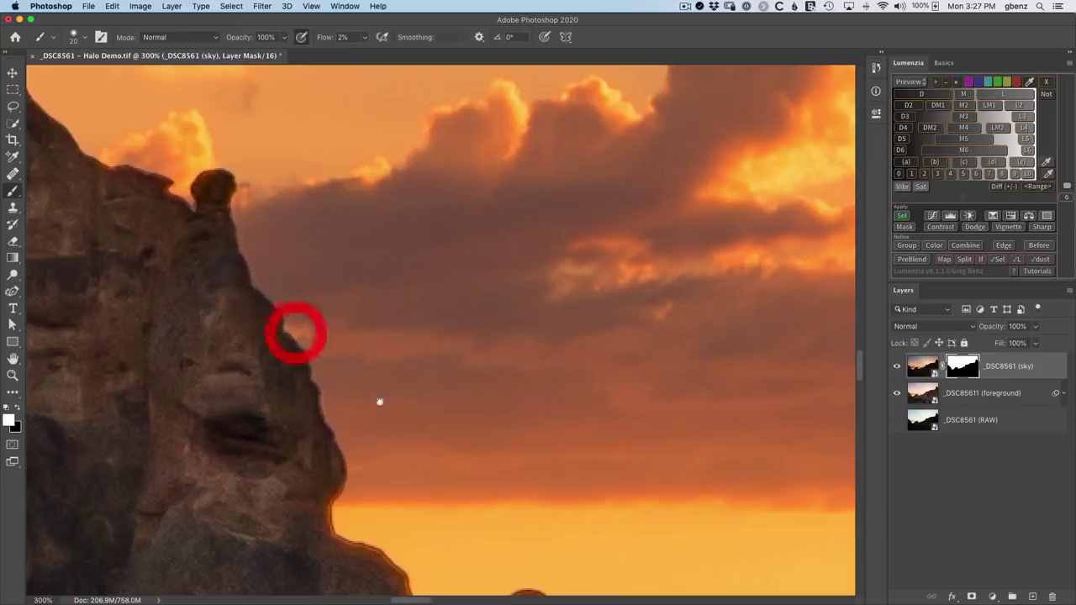
left_click_drag(380, 402, 308, 260)
left_click_drag(501, 404, 233, 320)
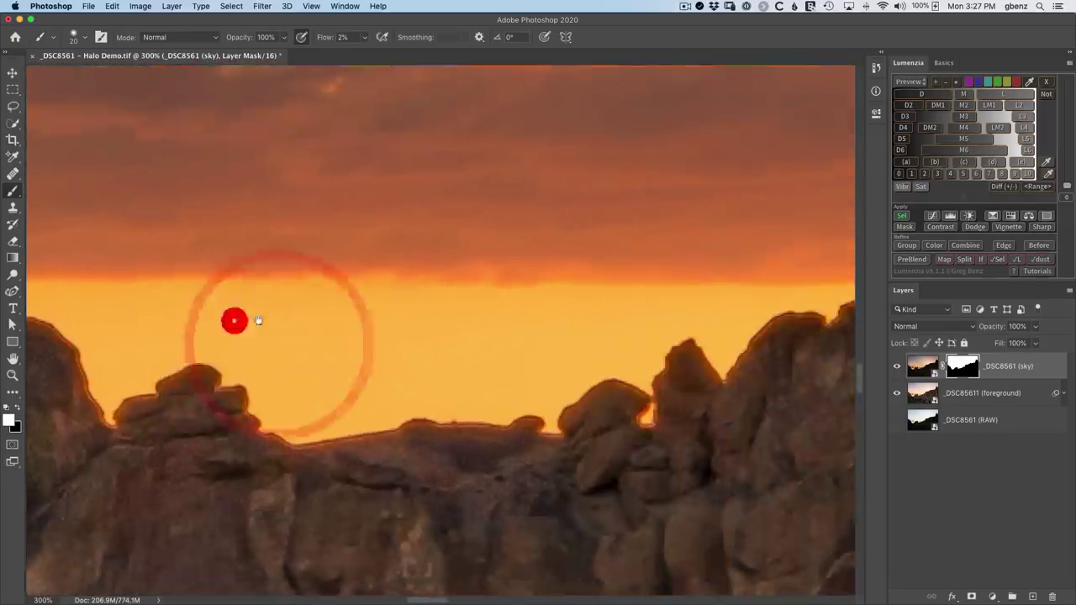
Brush the sky mask's edge from the saddle up the rising ridge and around the balanced boulder
mouse_move(435, 361)
left_mouse_down()
mouse_move(103, 396)
mouse_move(110, 406)
left_mouse_up()
left_click_drag(432, 390, 119, 401)
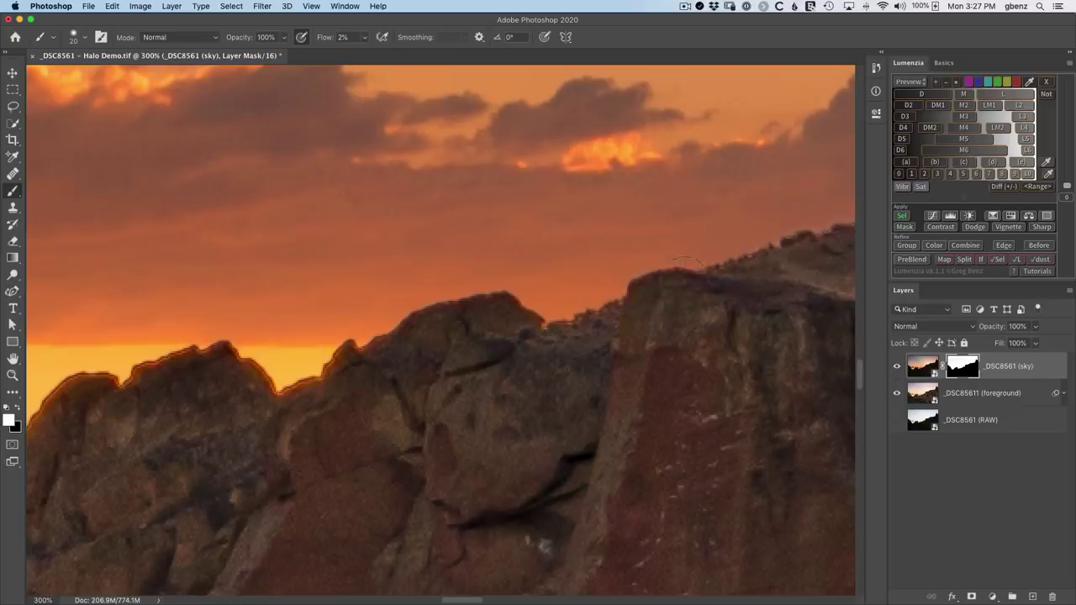
left_click(748, 248)
left_click(364, 434)
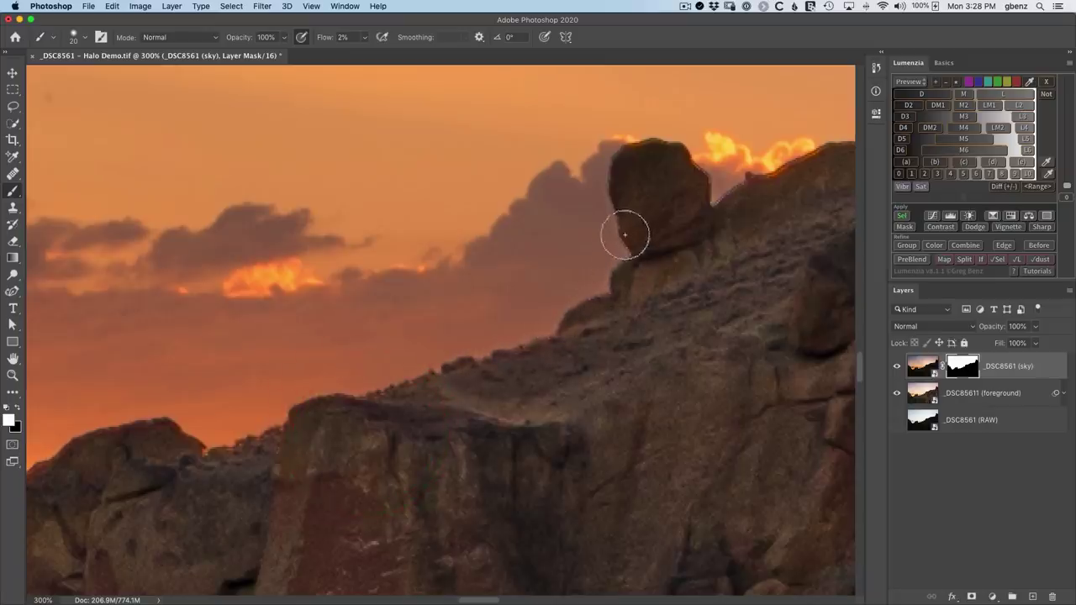
mouse_move(618, 195)
left_mouse_down()
mouse_move(610, 166)
mouse_move(664, 150)
mouse_move(704, 190)
mouse_move(707, 170)
mouse_move(708, 194)
mouse_move(757, 183)
mouse_move(696, 192)
mouse_move(824, 157)
mouse_move(689, 166)
left_mouse_up()
mouse_move(618, 253)
left_mouse_down()
mouse_move(626, 246)
mouse_move(641, 266)
mouse_move(654, 259)
mouse_move(269, 427)
left_mouse_up()
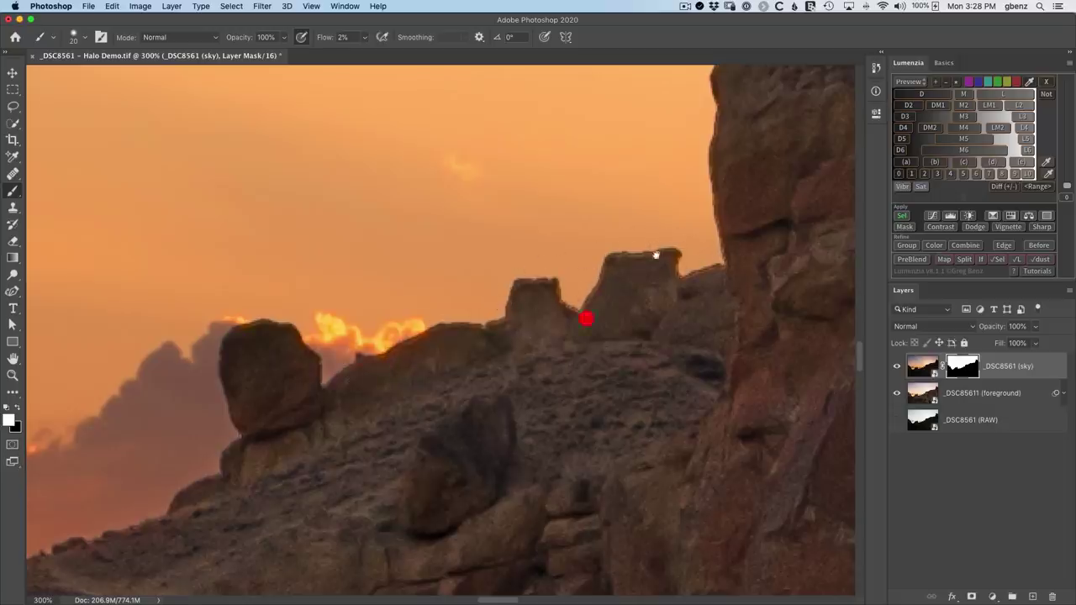
Continue brushing the sky mask's edge past the flat-topped blocks, over the rounded peak and up the adjoining rock face
left_click_drag(655, 255, 350, 448)
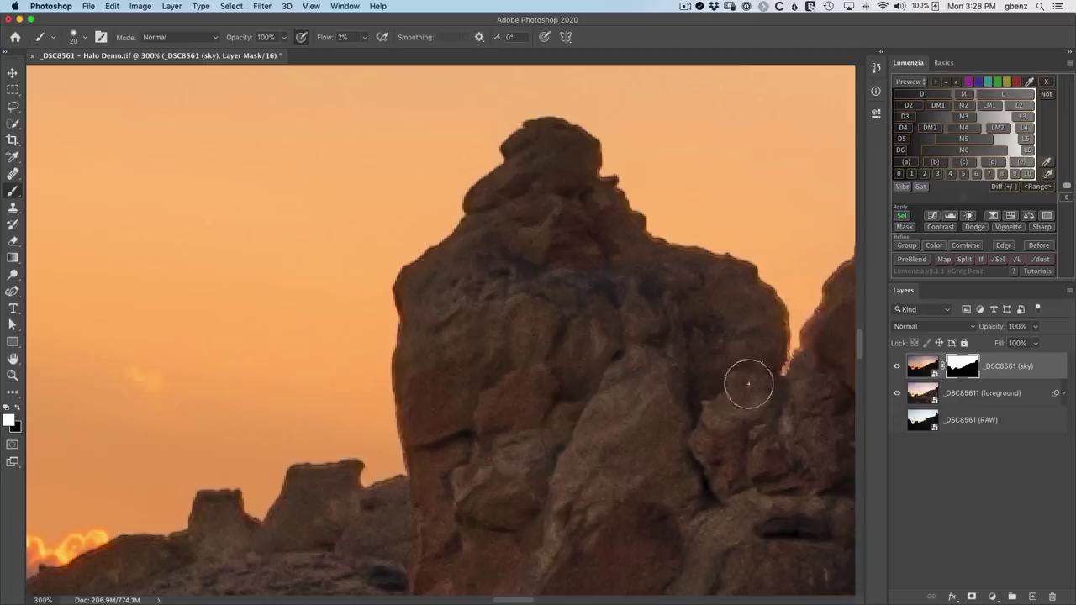
left_click_drag(690, 252, 277, 378)
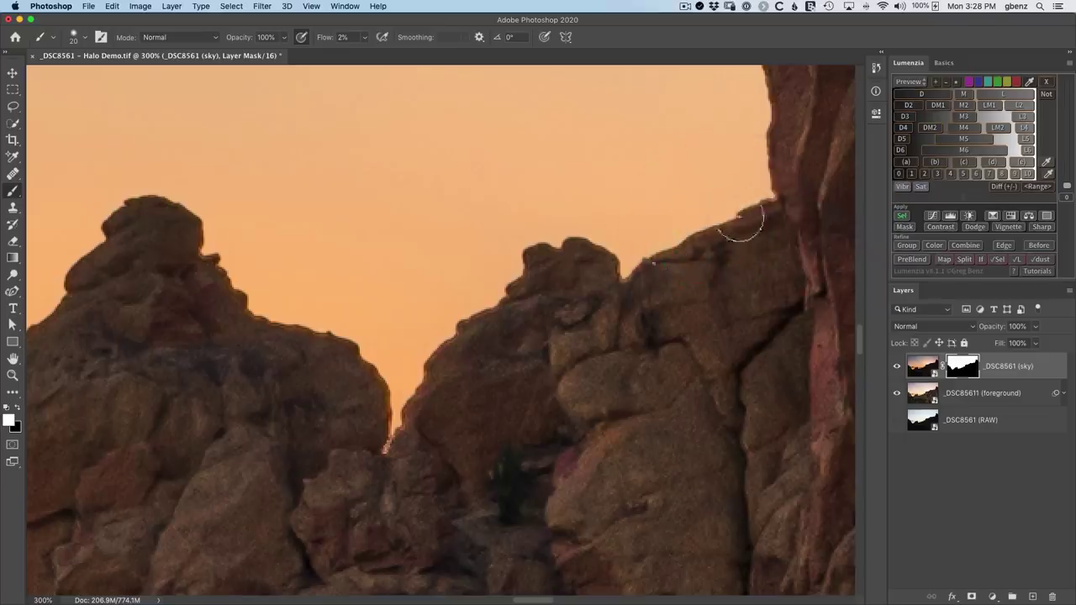
left_click_drag(677, 255, 474, 462)
left_click_drag(580, 270, 484, 408)
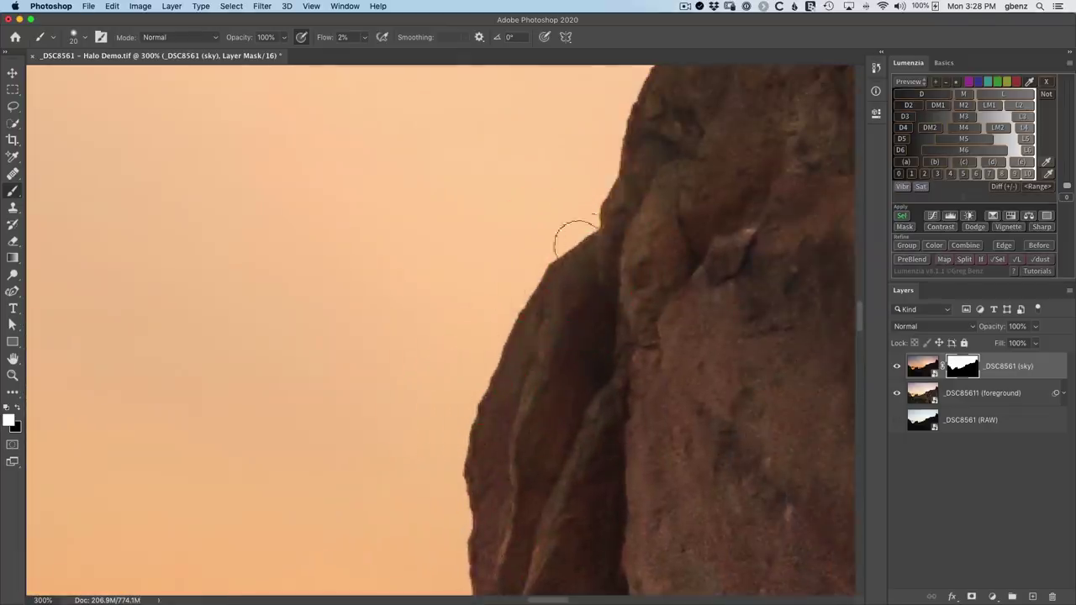
Brush the sky mask's edge up the steep cliff and along its jagged crest to the scattered trees
mouse_move(526, 332)
left_mouse_down()
mouse_move(468, 387)
mouse_move(381, 570)
left_mouse_up()
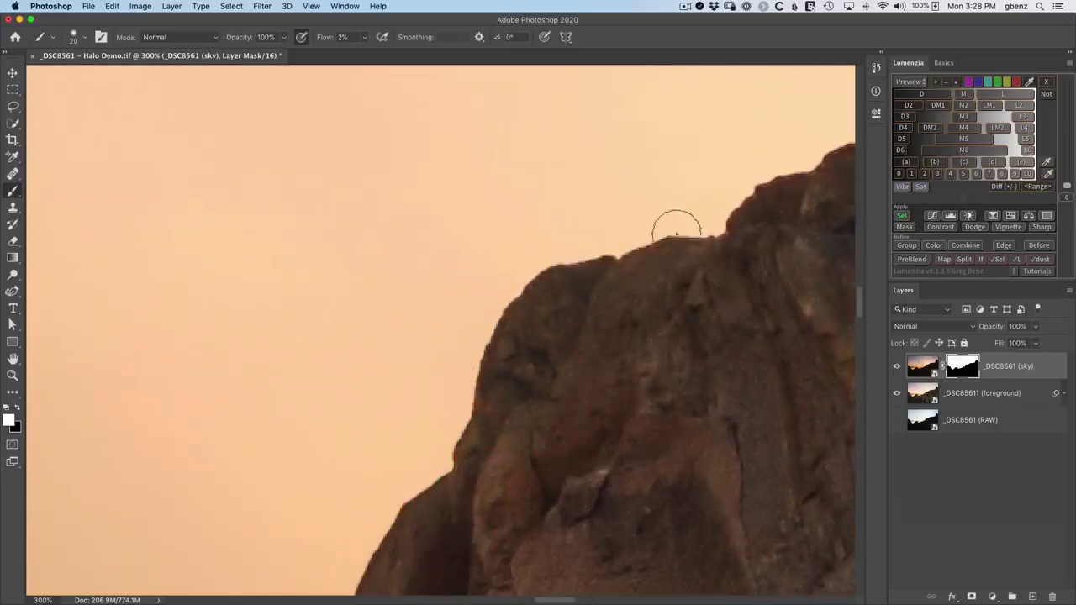
left_click_drag(740, 204, 358, 373)
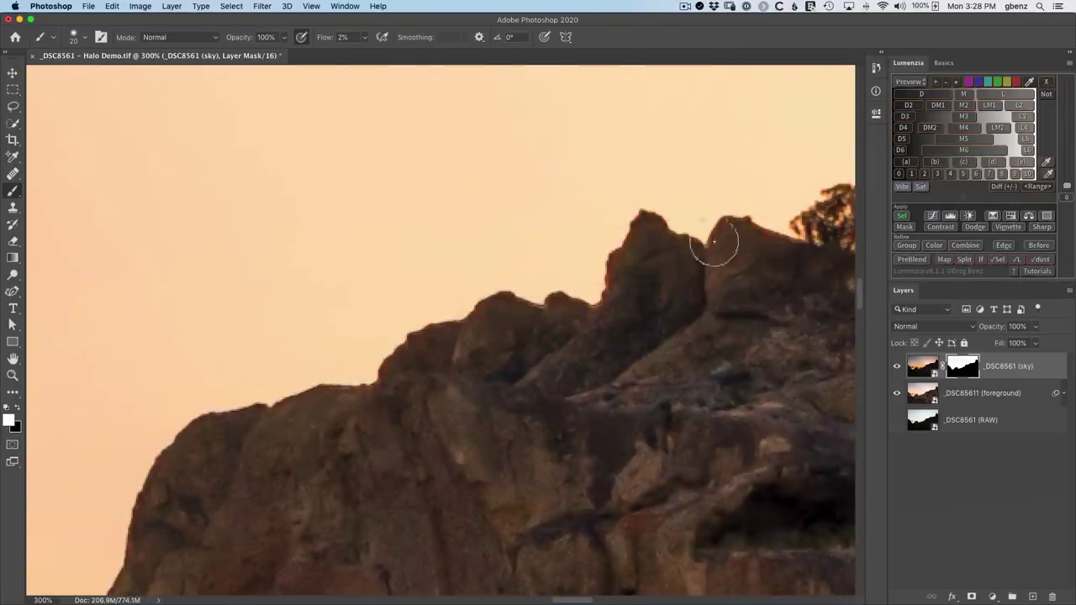
left_click_drag(577, 303, 280, 366)
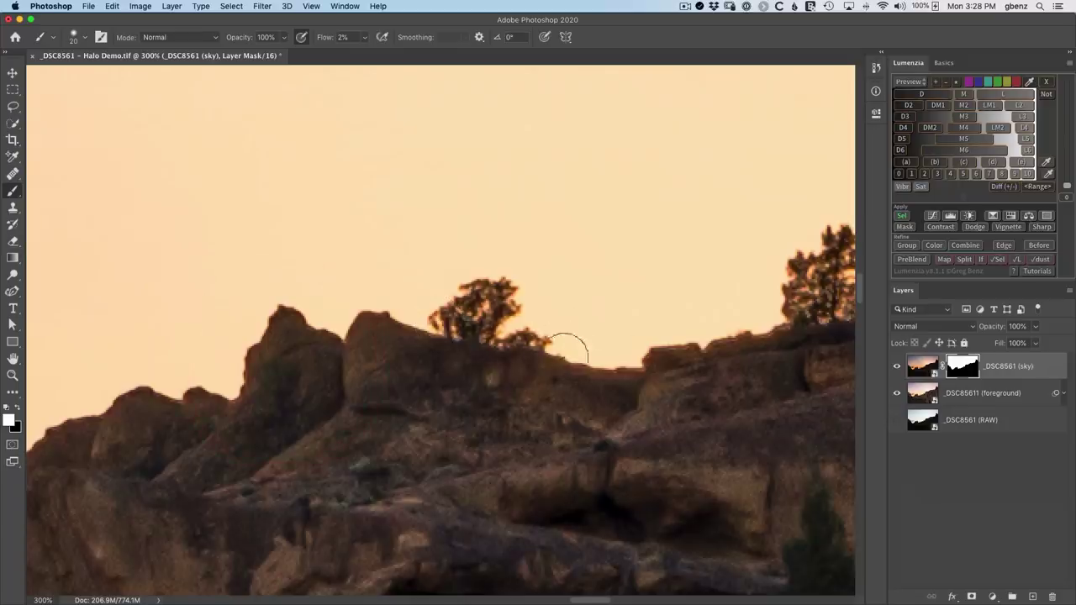
left_click_drag(654, 334, 312, 387)
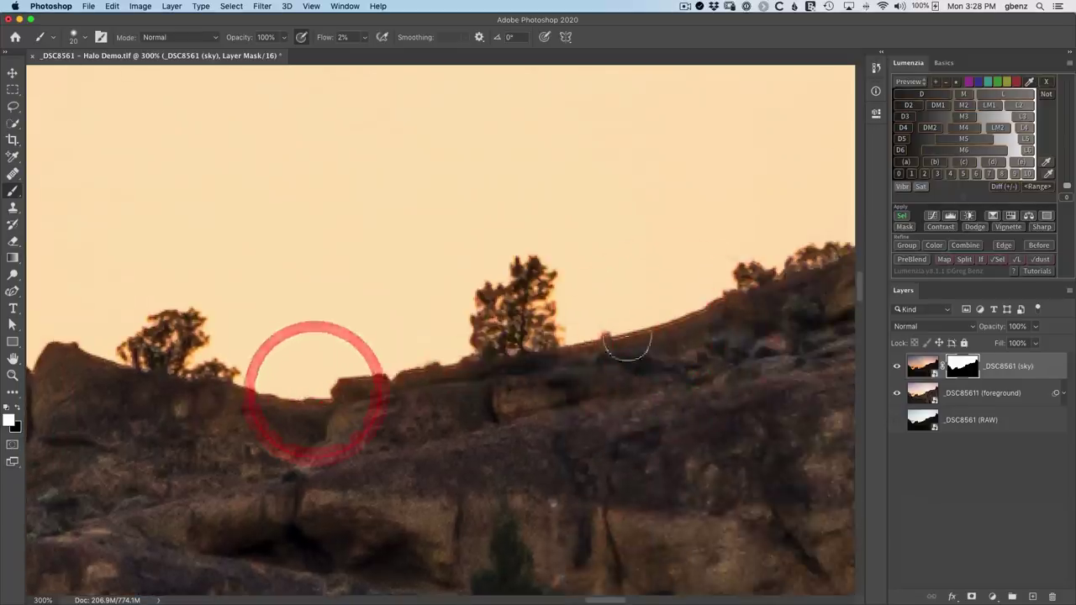
Brush the sky mask's edge up the tree-dotted slope, over the rounded knob and craggy outcrop to the pine trees
left_click_drag(586, 325, 269, 384)
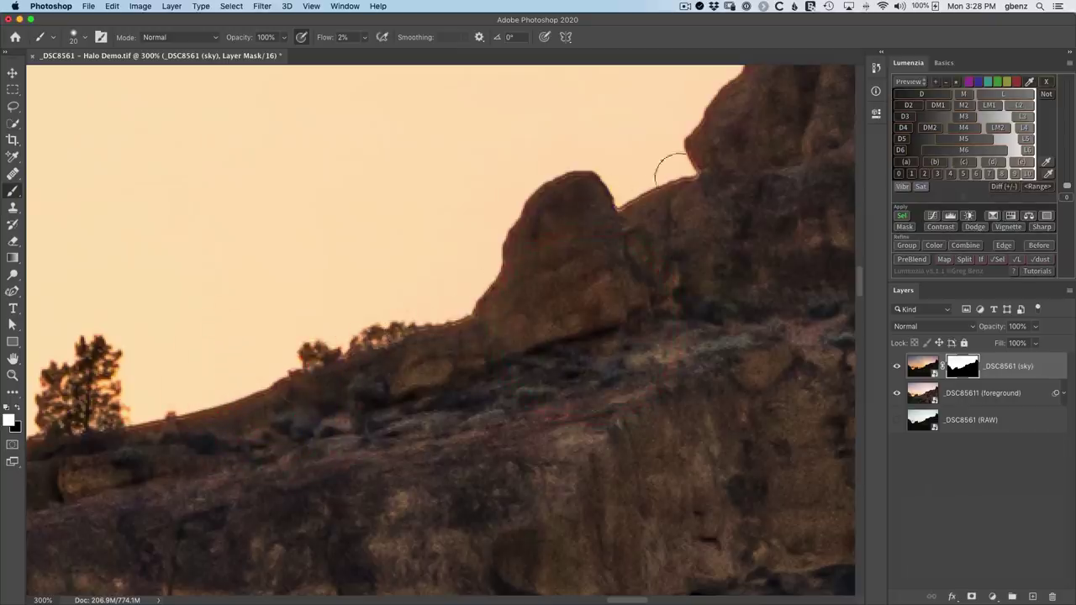
left_click_drag(576, 204, 324, 432)
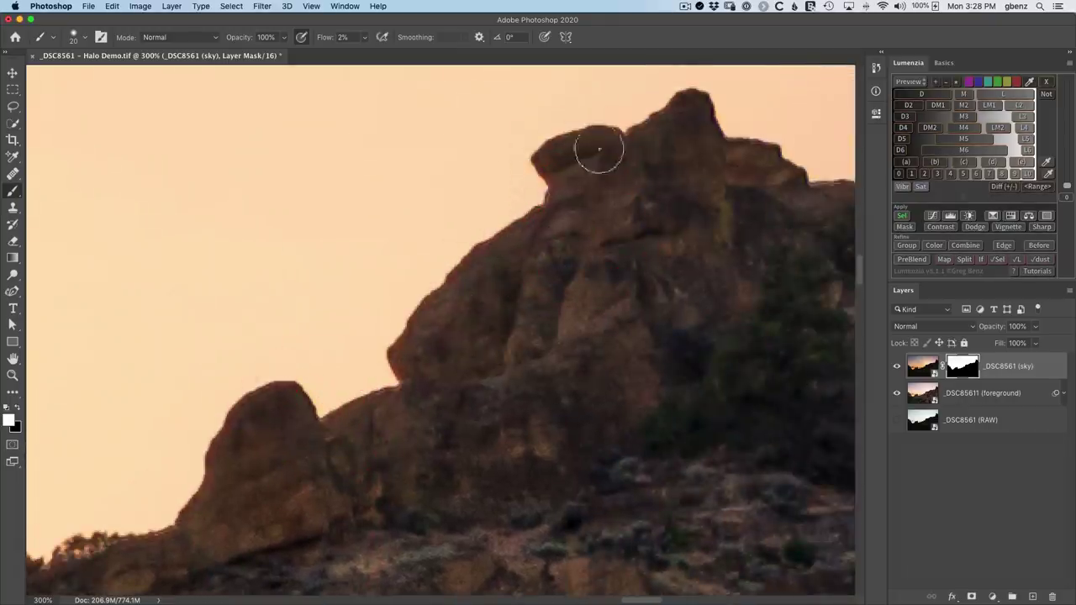
left_click_drag(748, 165, 330, 405)
mouse_move(647, 402)
left_mouse_down()
mouse_move(608, 353)
mouse_move(425, 319)
left_mouse_up()
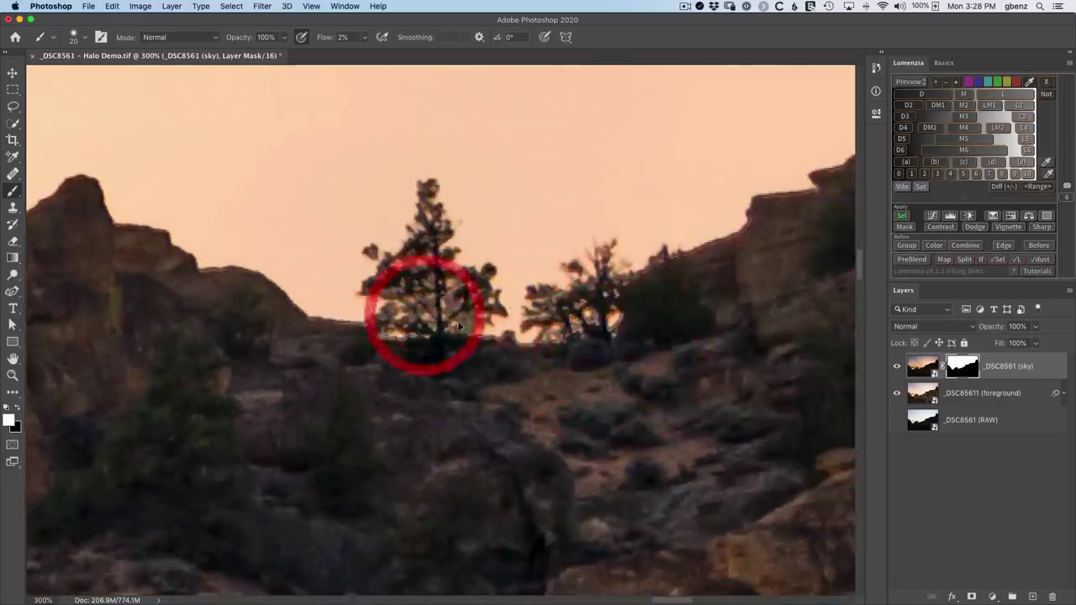
Follow the hillside beyond the pines and brush the sky mask's edge along the tall dark cliff and its summit
key("super+minus")
key("super+minus")
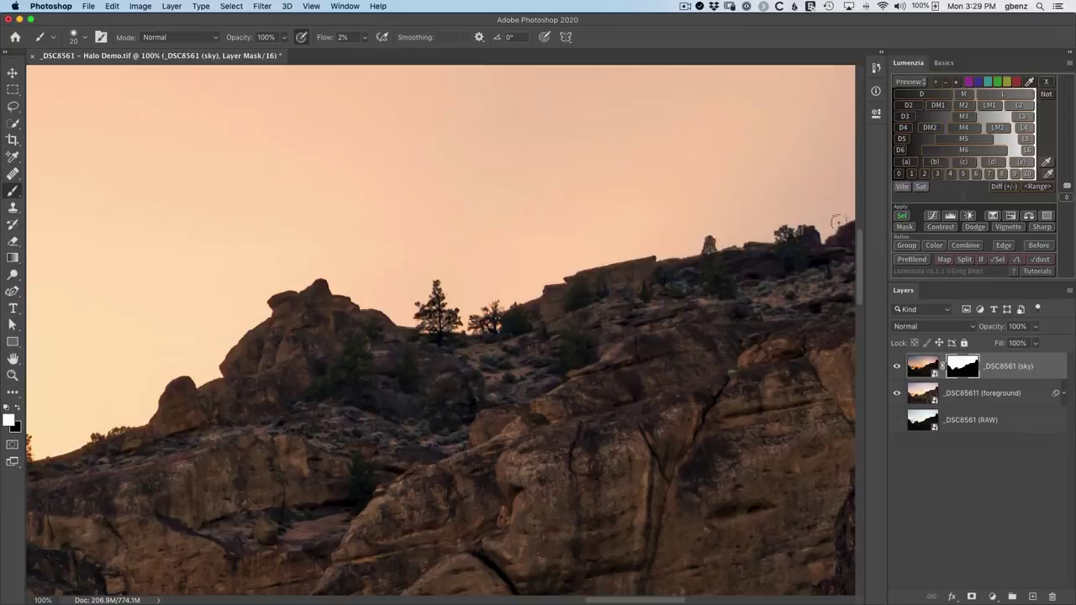
left_click_drag(785, 242, 512, 316)
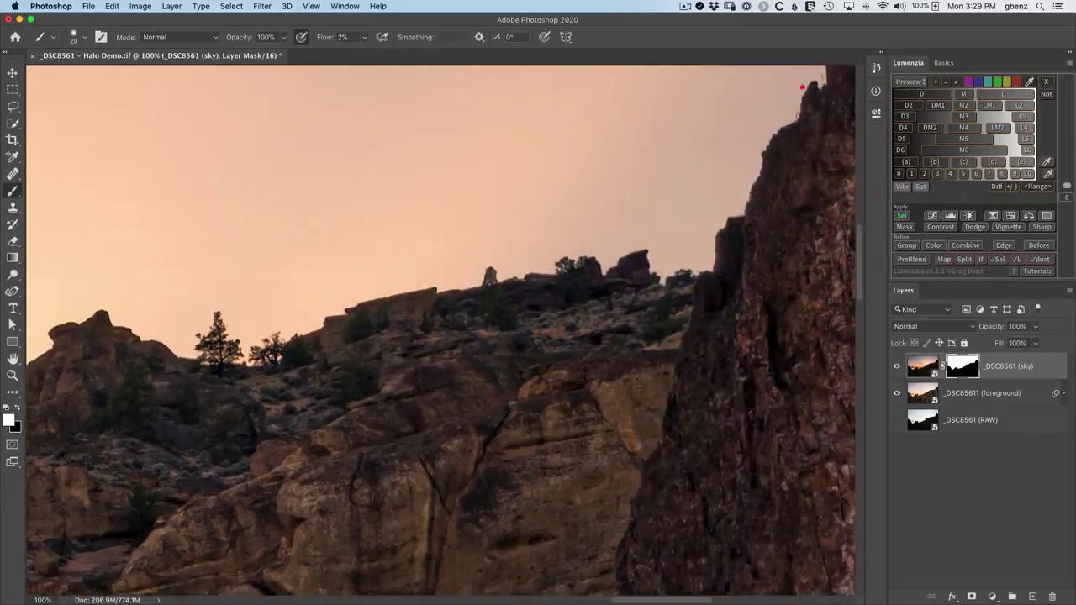
mouse_move(803, 87)
left_mouse_down()
mouse_move(805, 115)
mouse_move(547, 404)
left_mouse_up()
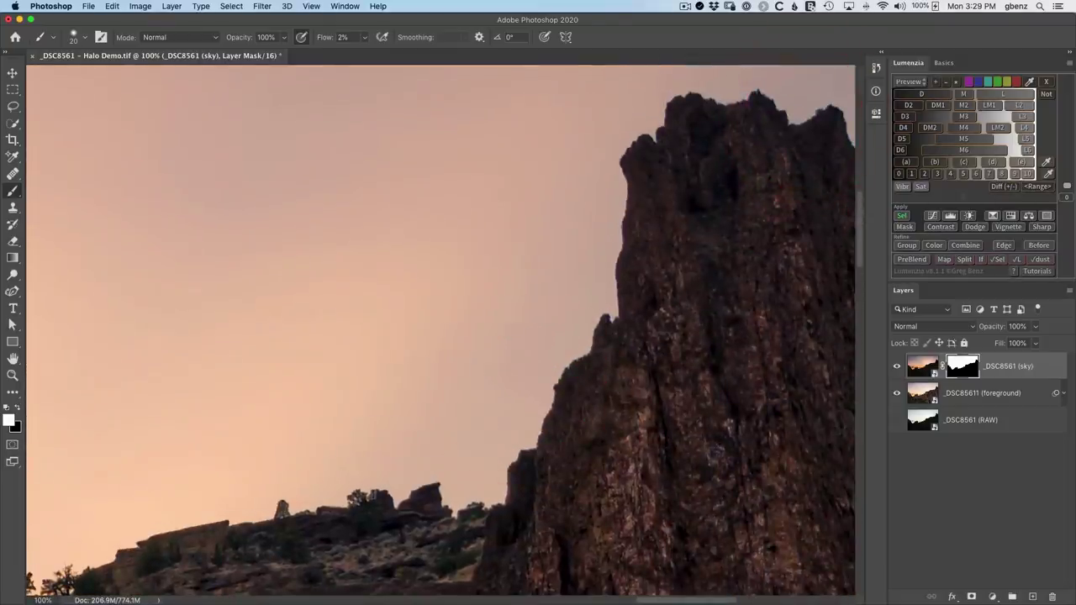
mouse_move(618, 172)
left_mouse_down()
mouse_move(631, 179)
mouse_move(637, 166)
left_mouse_up()
mouse_move(807, 127)
left_mouse_down()
mouse_move(614, 173)
mouse_move(601, 151)
left_mouse_up()
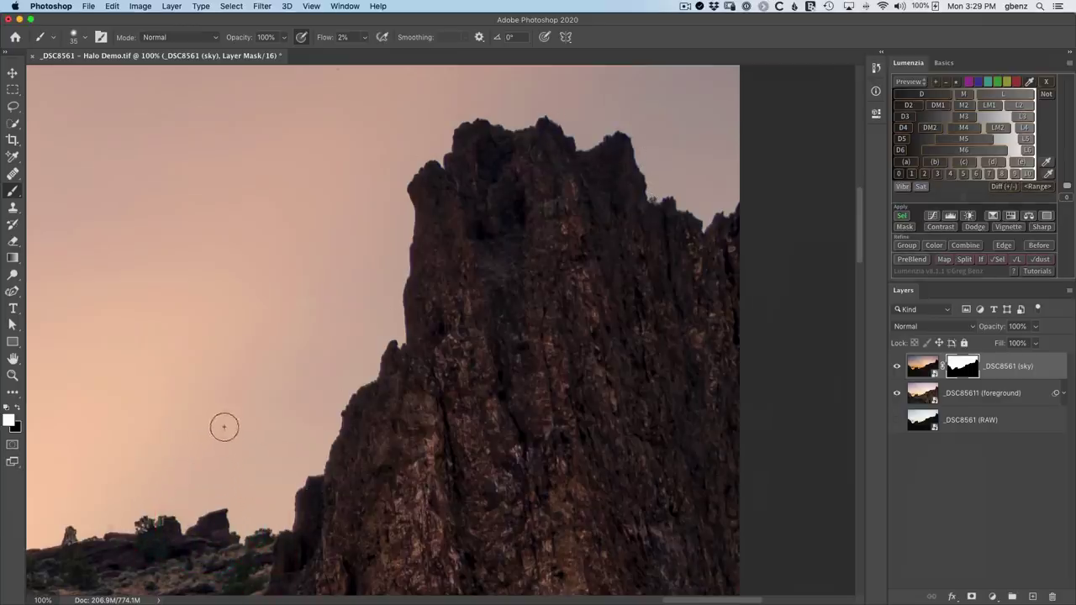
Load the sky mask as a selection at the leftmost cliff's remaining halo and toggle the sky layer to compare the edge
key("super+0")
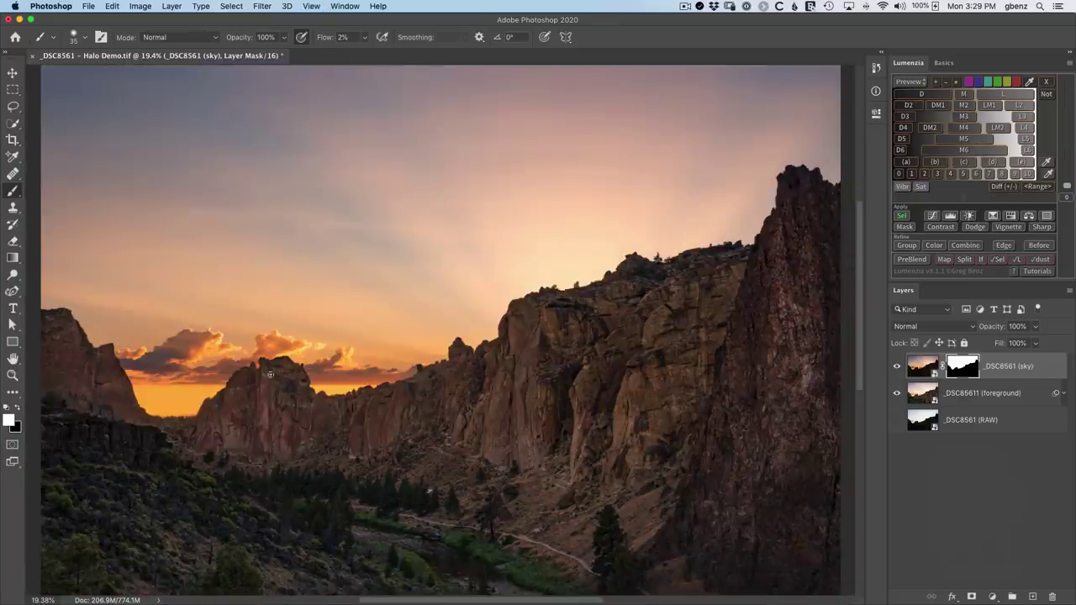
key("z")
left_click_drag(138, 395, 249, 434)
left_click_drag(188, 377, 446, 357)
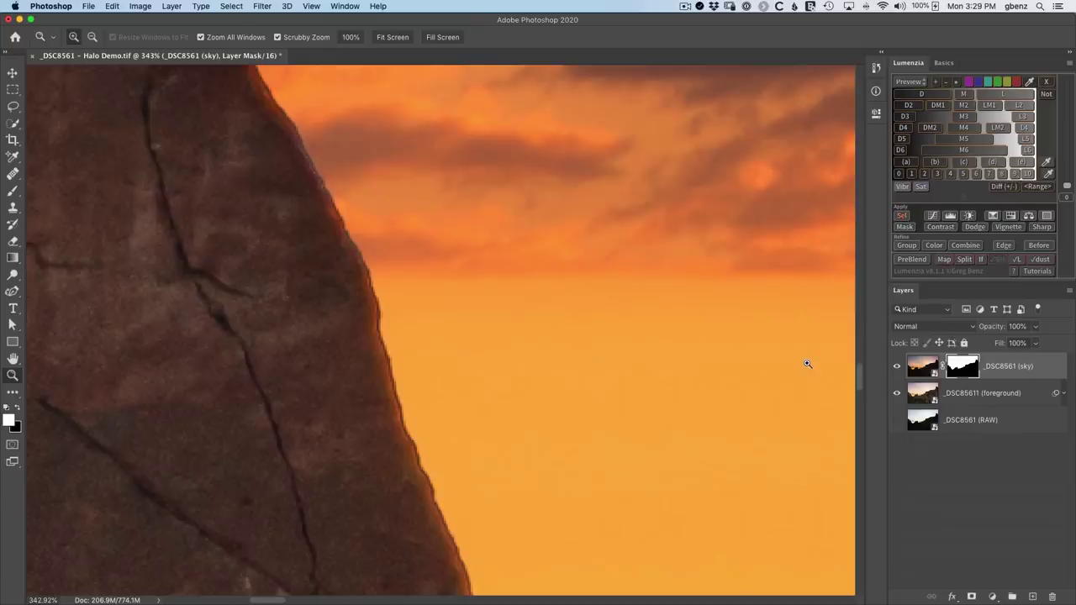
left_click(964, 370, "super")
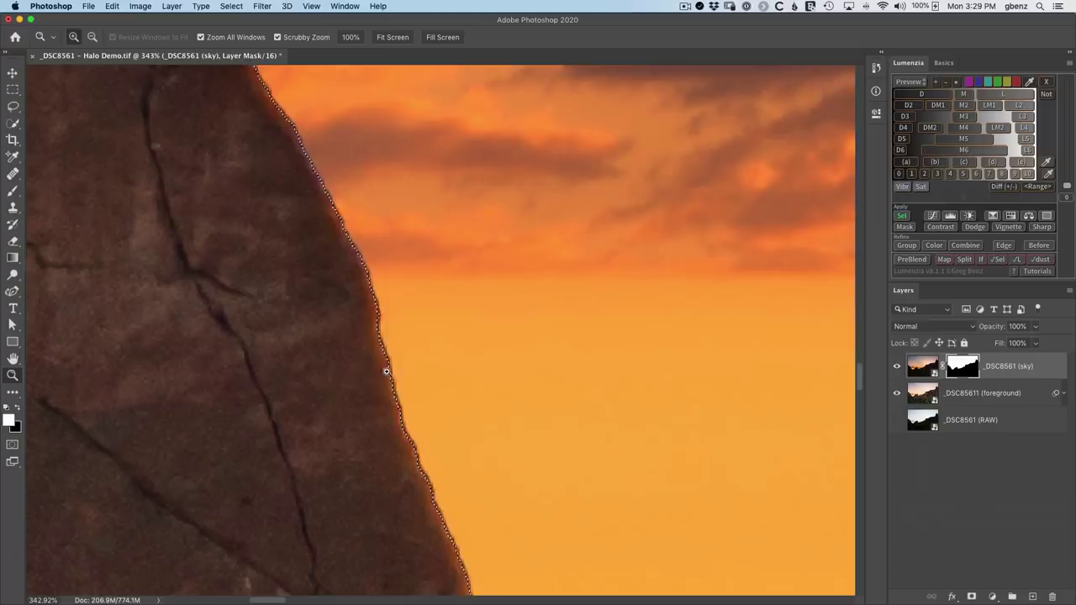
left_click(897, 367)
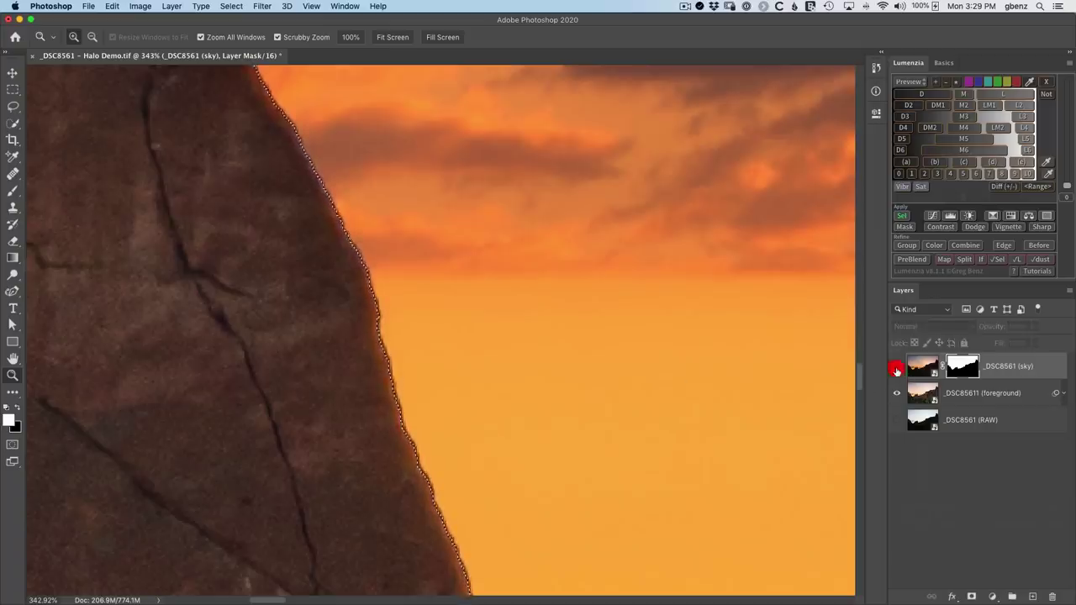
left_click(897, 368)
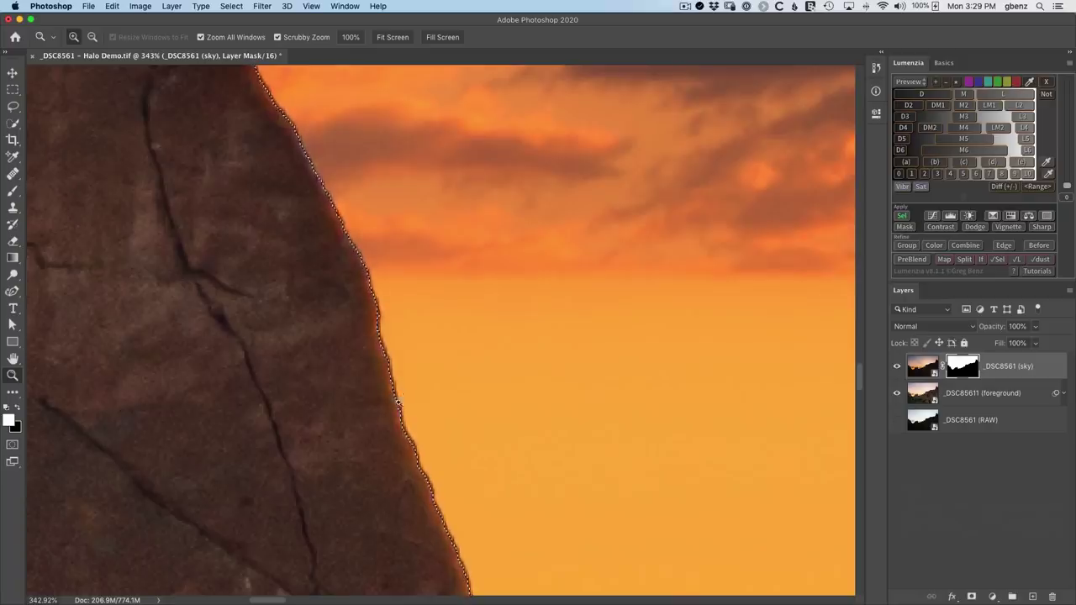
Isolate the edges as a selection with radius 2, expand/contract -1 and 1-pixel blur, and save it as "big radius"
left_click(1003, 246)
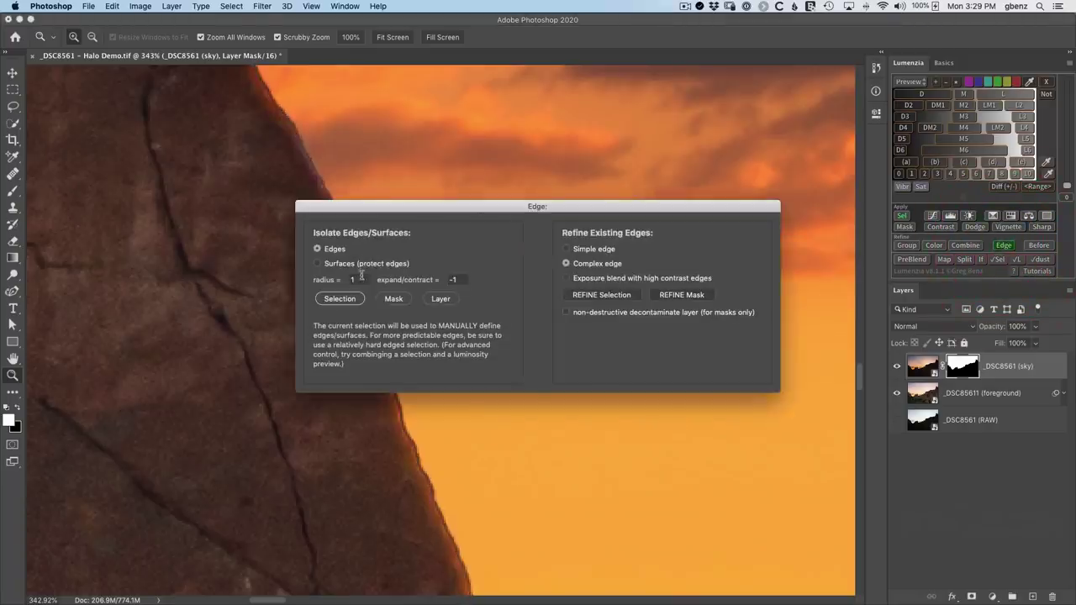
type("2")
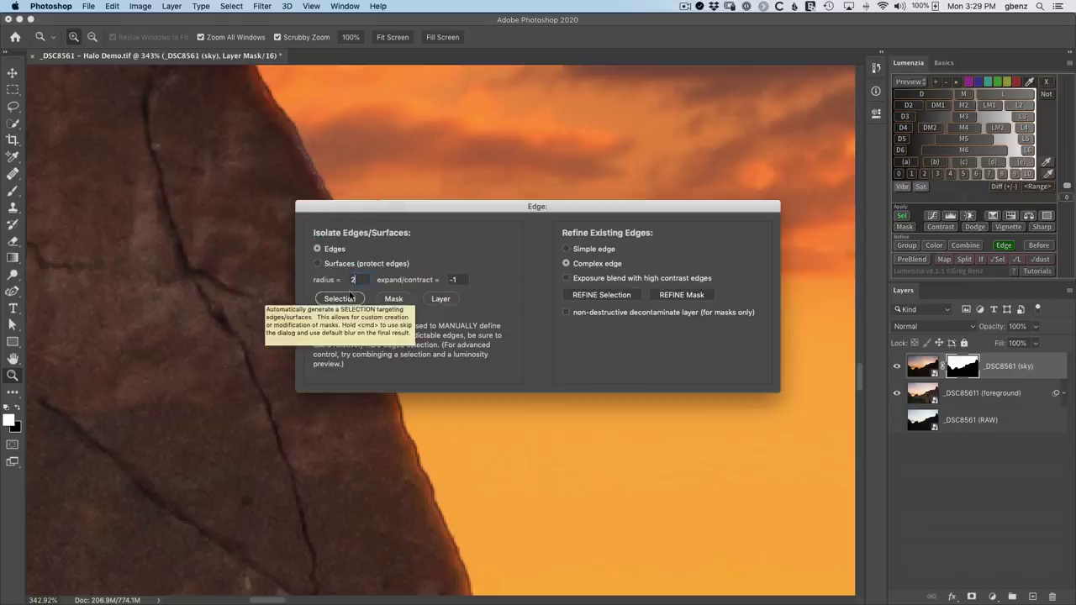
left_click(347, 298)
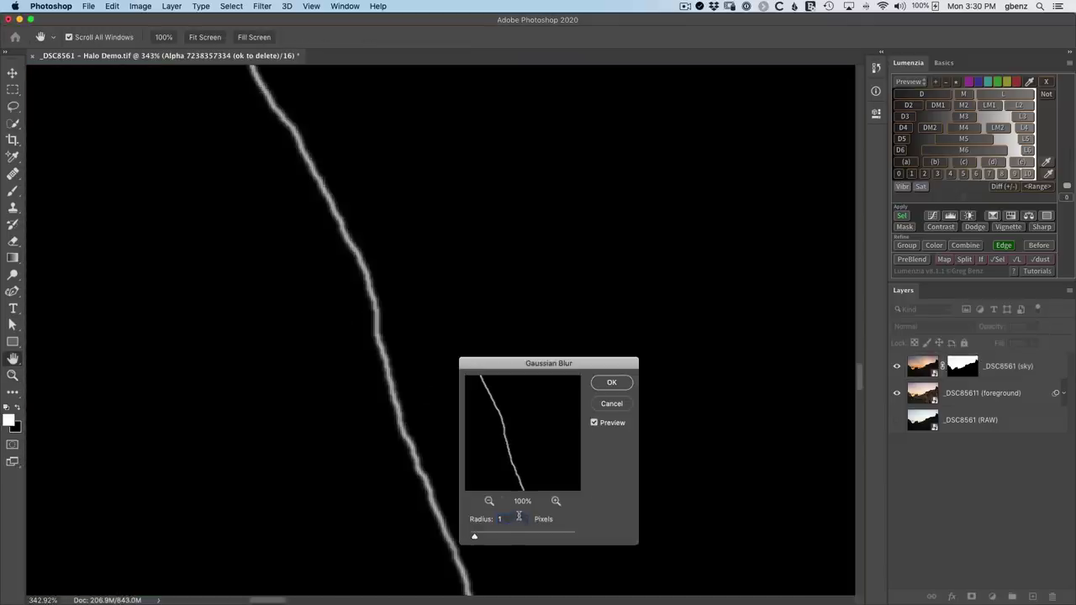
left_click(614, 383)
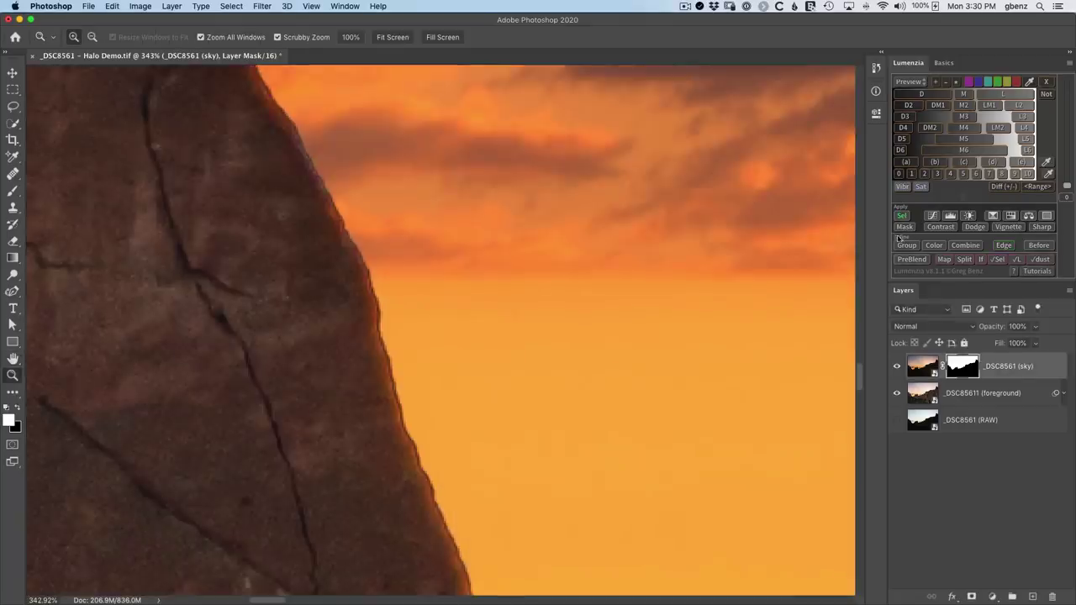
left_click(902, 216)
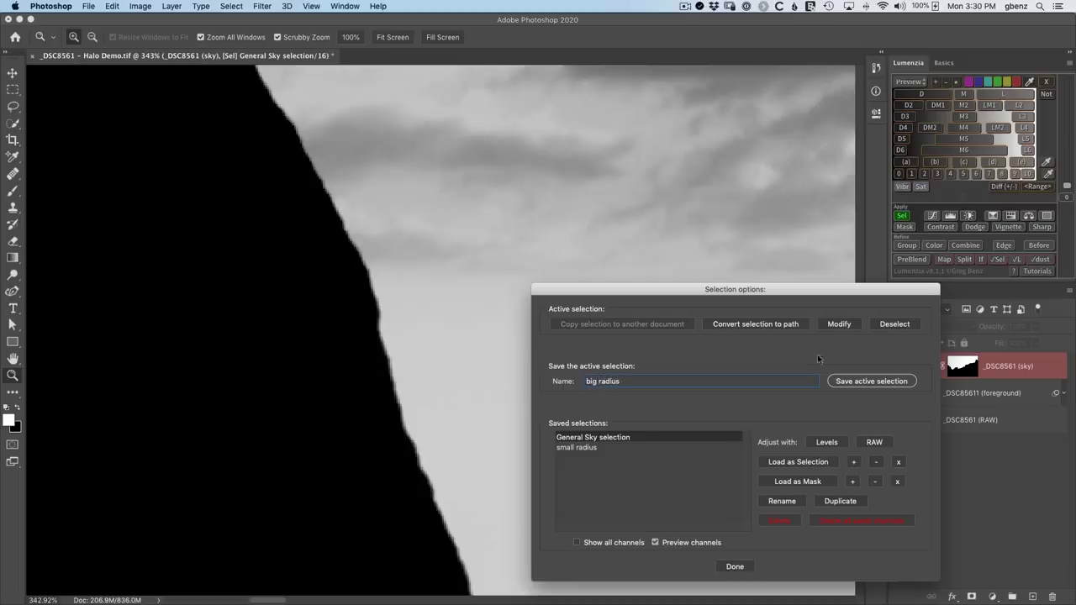
left_click(893, 382)
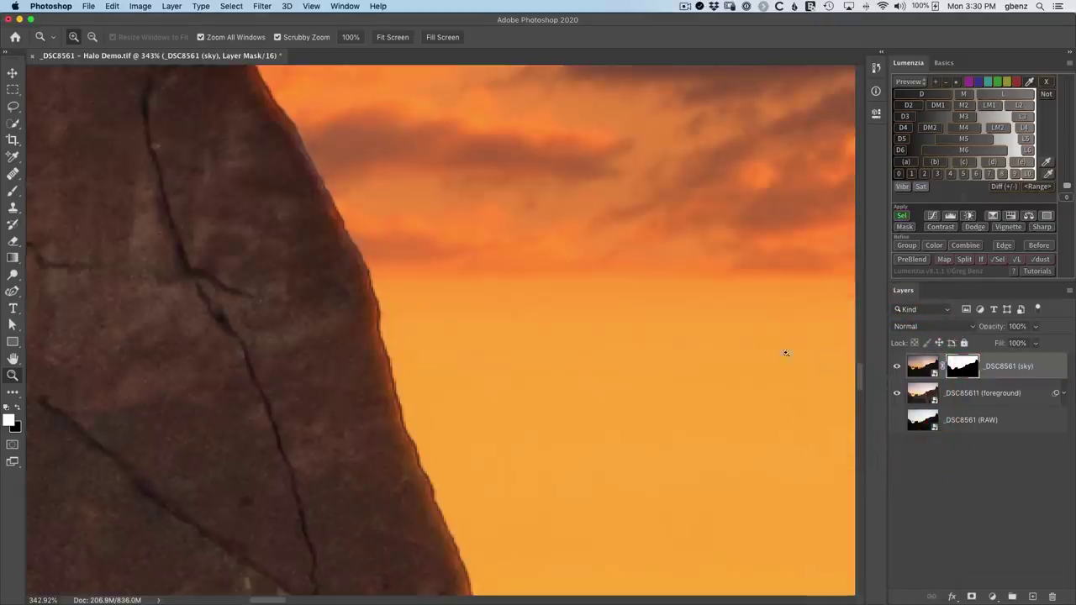
Brush the sky mask through the wider edge selection along the leftmost cliff's slope, from the yellow sky up past the clouds
key("b")
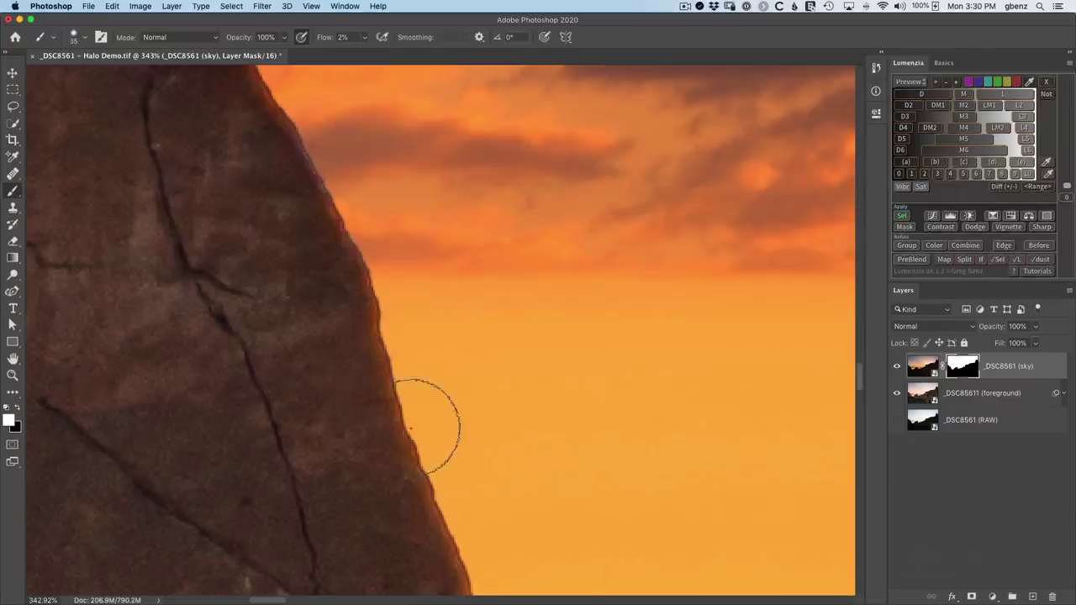
mouse_move(398, 320)
left_mouse_down()
mouse_move(471, 516)
mouse_move(437, 493)
left_mouse_up()
key("super+minus")
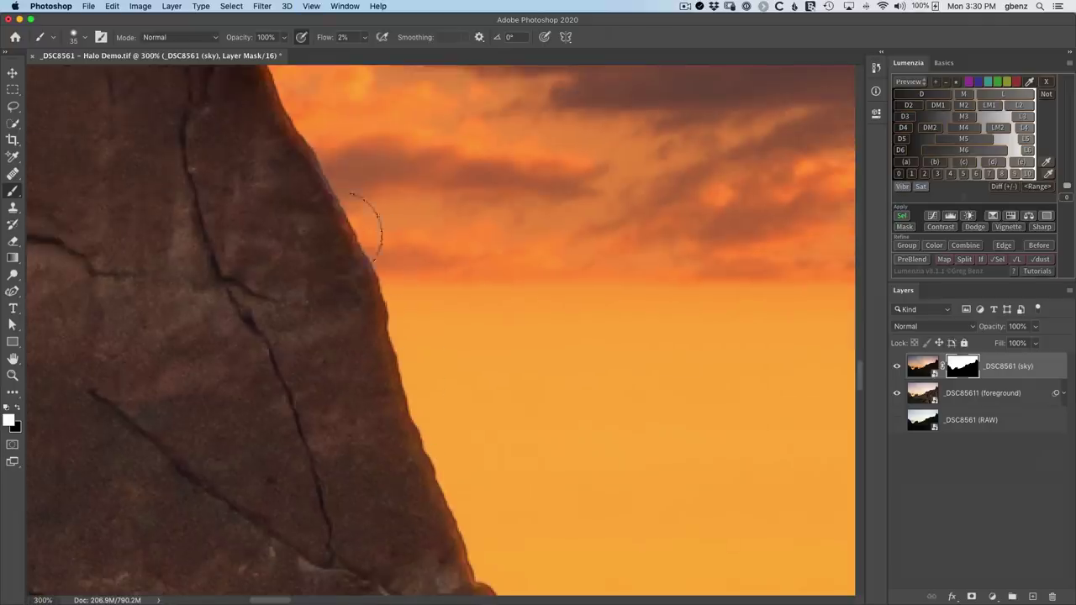
mouse_move(375, 219)
left_mouse_down()
mouse_move(384, 247)
mouse_move(329, 137)
left_mouse_up()
left_click_drag(305, 216, 482, 384)
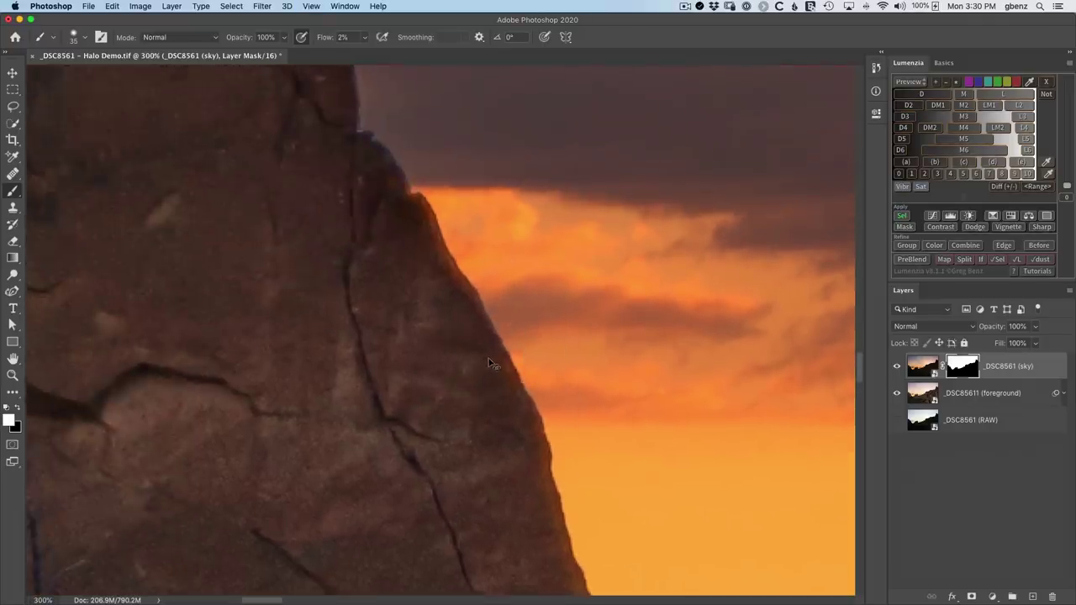
Return to the leftmost cliff's summit and brush the sky mask's edge along its flat, dark top
key("super+minus")
key("super+minus")
key("super+minus")
key("super+minus")
left_click_drag(304, 289, 350, 354)
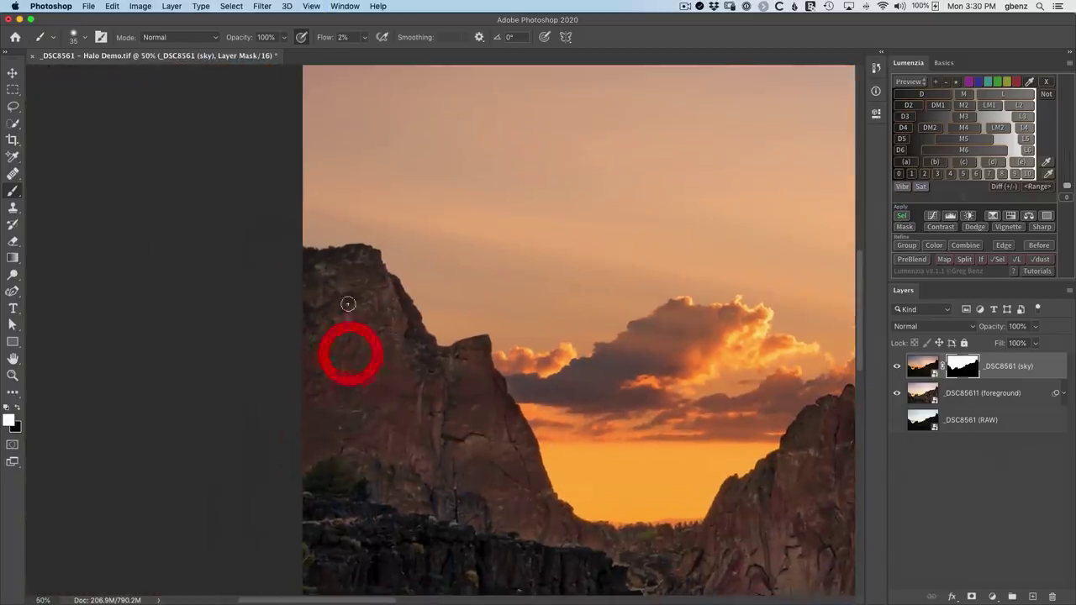
key("z")
mouse_move(382, 282)
left_mouse_down()
mouse_move(409, 310)
mouse_move(371, 295)
left_mouse_up()
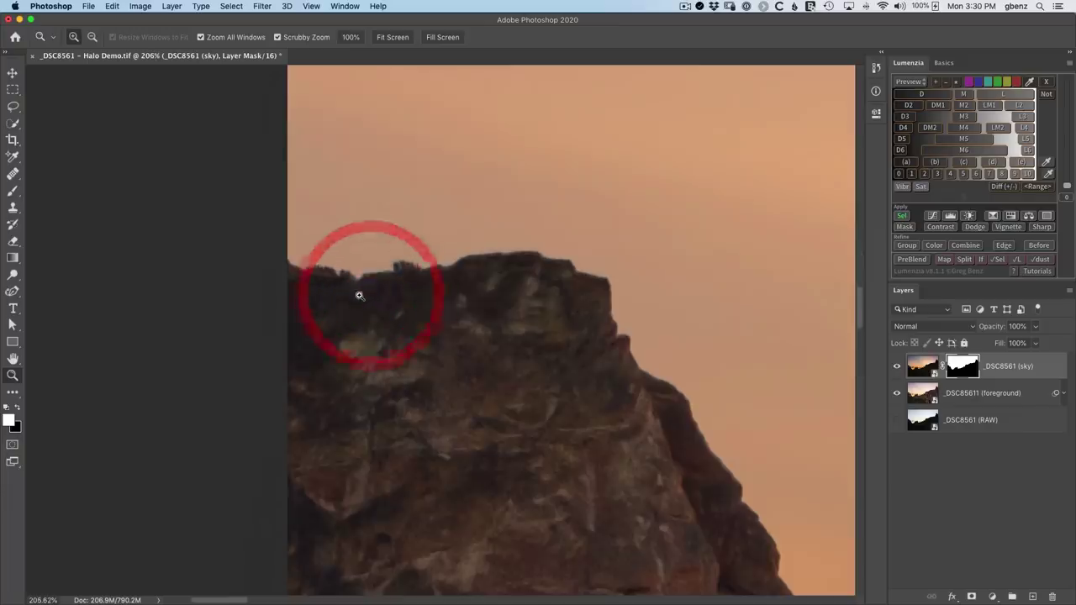
key("b")
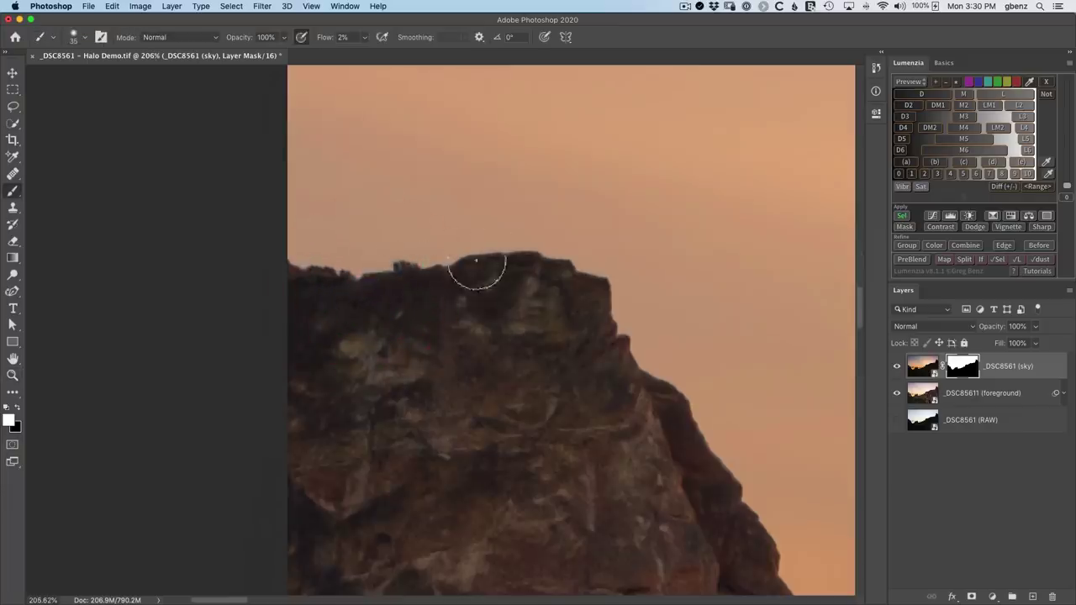
left_click_drag(550, 279, 468, 290)
Brush the sky mask's edge down the leftmost cliff, past its pointed shoulder and the clouds to the foot of the slope
mouse_move(558, 351)
left_mouse_down()
mouse_move(552, 384)
mouse_move(228, 211)
left_mouse_up()
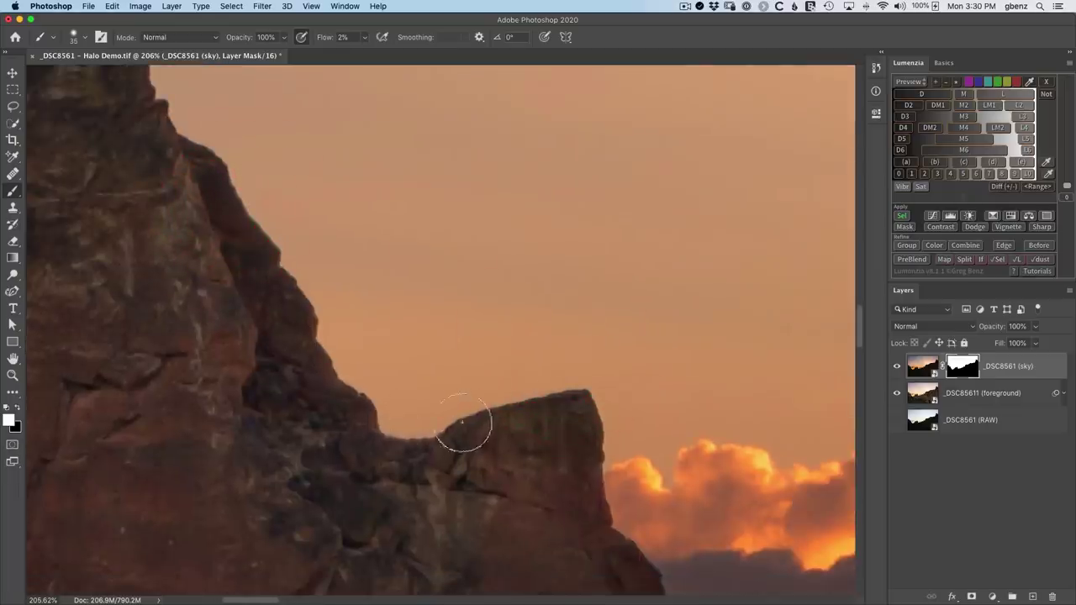
left_click_drag(501, 398, 213, 284)
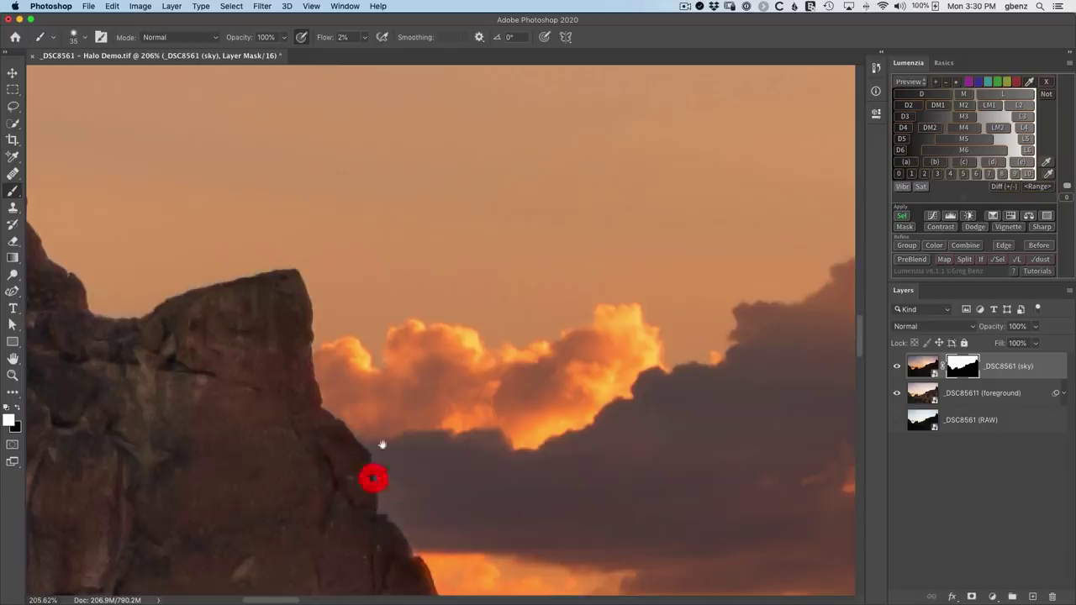
left_click_drag(375, 476, 228, 210)
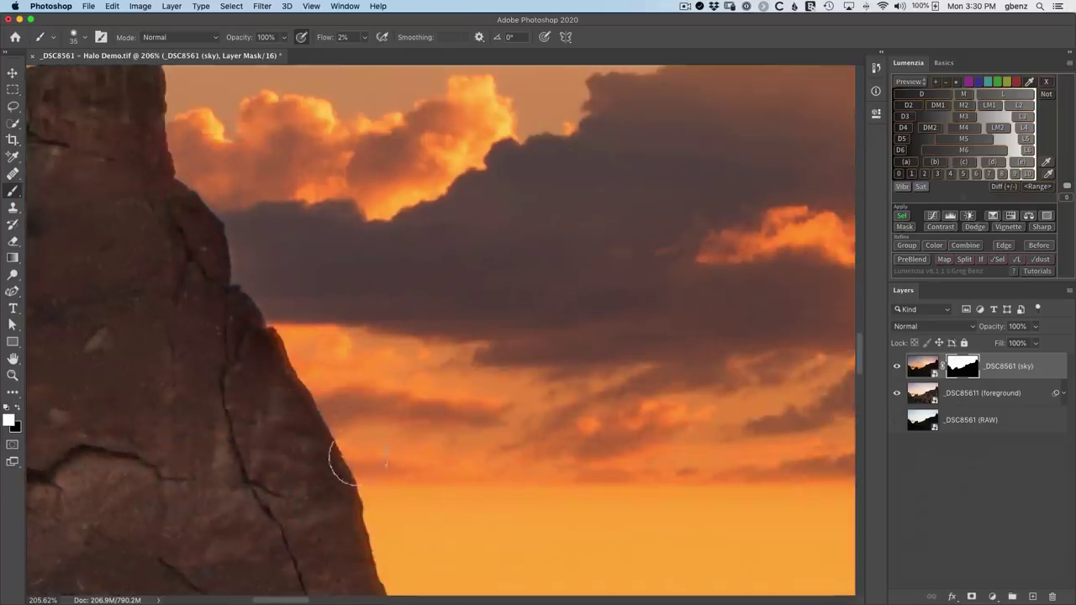
left_click_drag(288, 375, 247, 172)
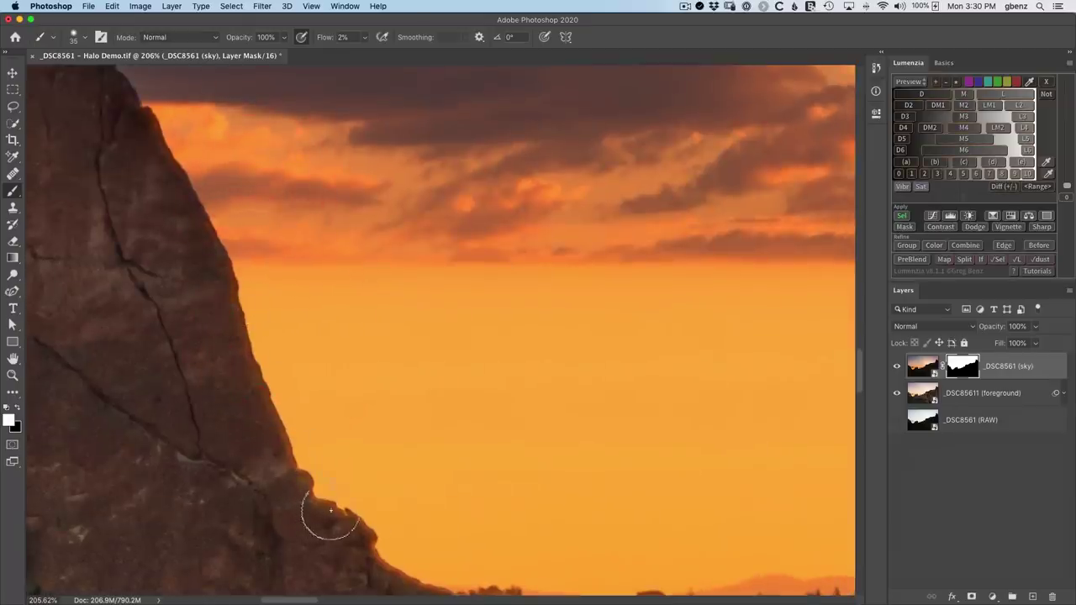
left_click_drag(327, 480, 295, 290)
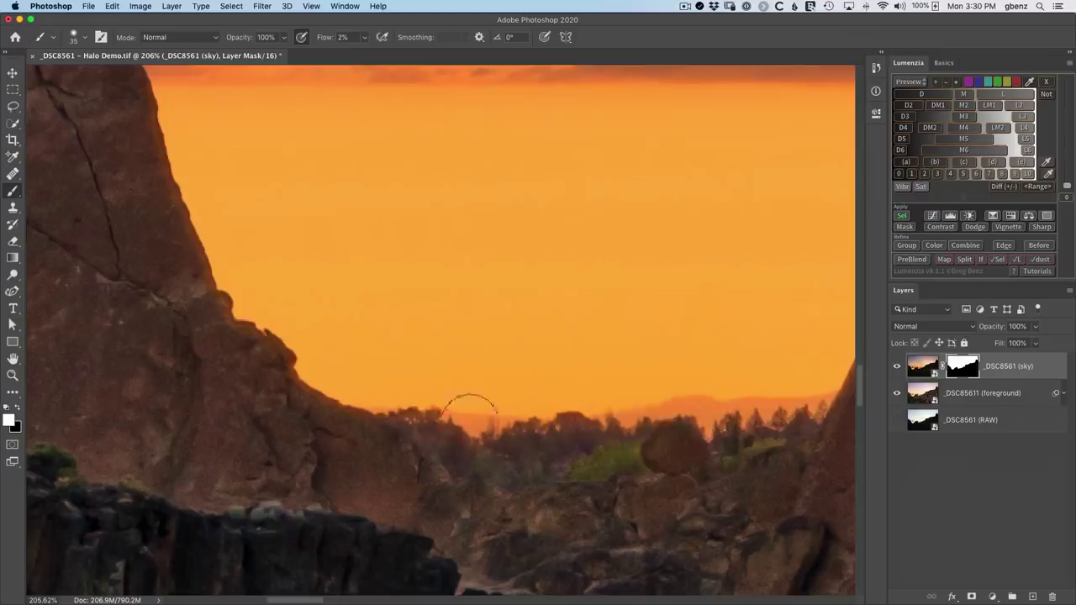
Brush the sky mask's edge along the valley's distant trees and up the next cliff's slope, including its haloed notches
left_click_drag(337, 388, 223, 281)
left_click_drag(509, 338, 207, 318)
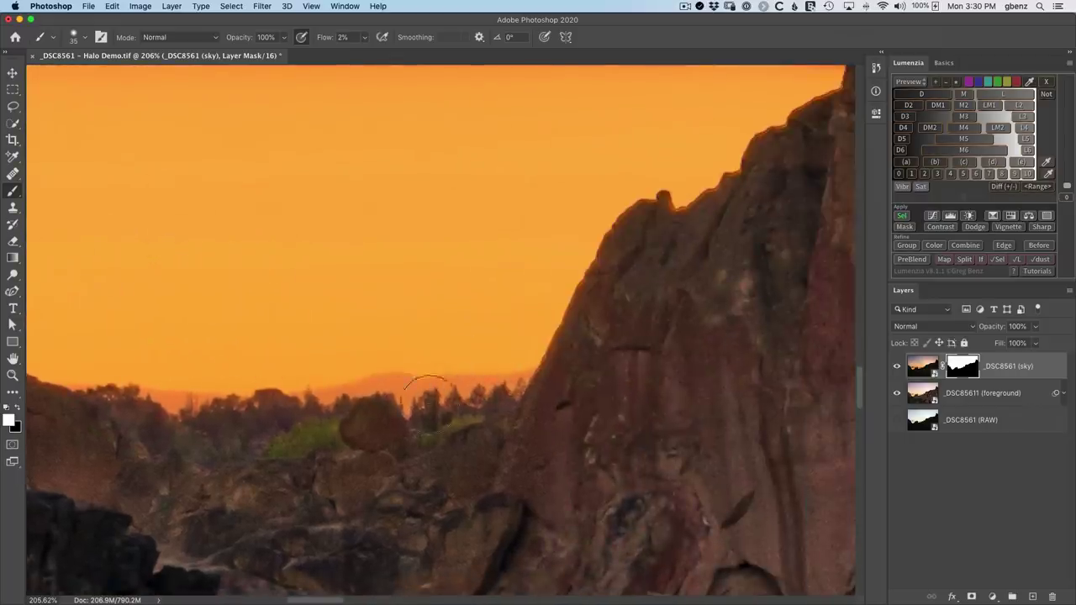
scroll(364, 377, "right", 5)
scroll(365, 378, "up", 3)
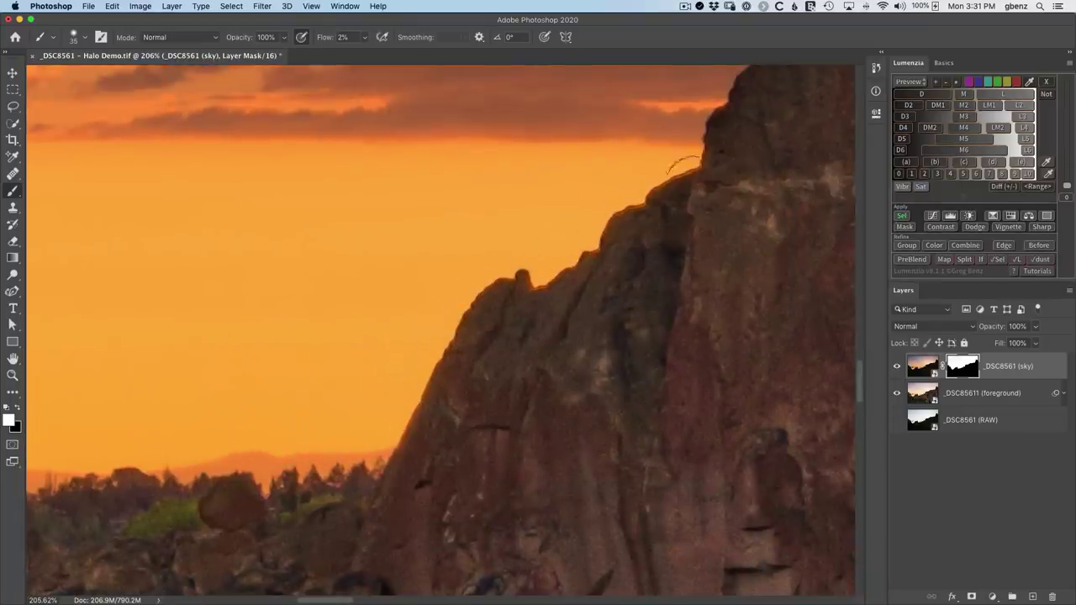
mouse_move(622, 203)
left_mouse_down()
mouse_move(697, 165)
mouse_move(653, 178)
mouse_move(604, 234)
mouse_move(499, 286)
mouse_move(661, 200)
mouse_move(606, 221)
left_mouse_up()
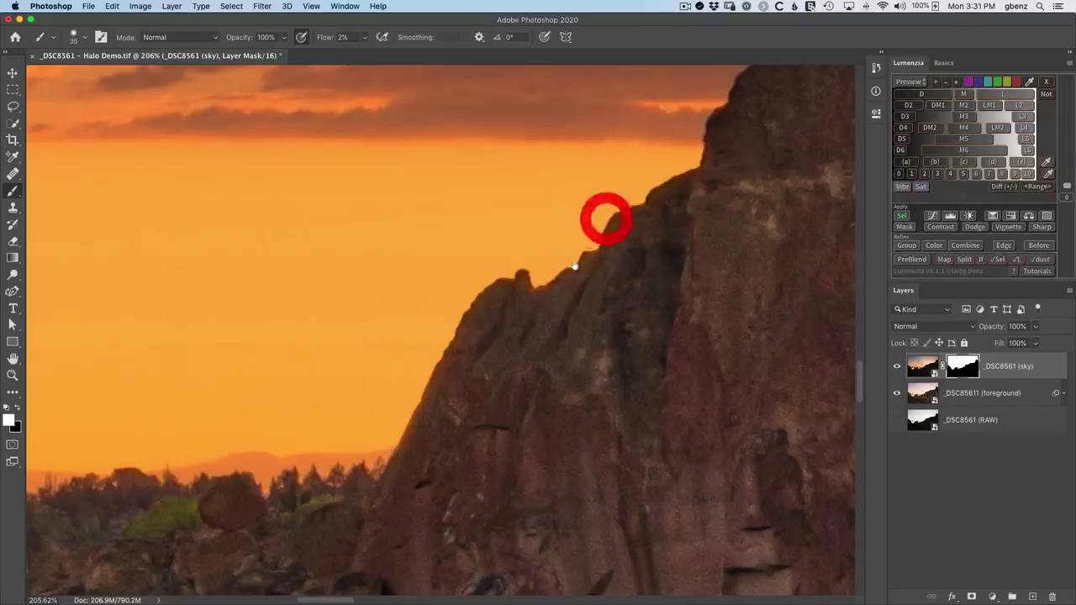
mouse_move(466, 317)
left_mouse_down()
mouse_move(469, 331)
mouse_move(431, 364)
left_mouse_up()
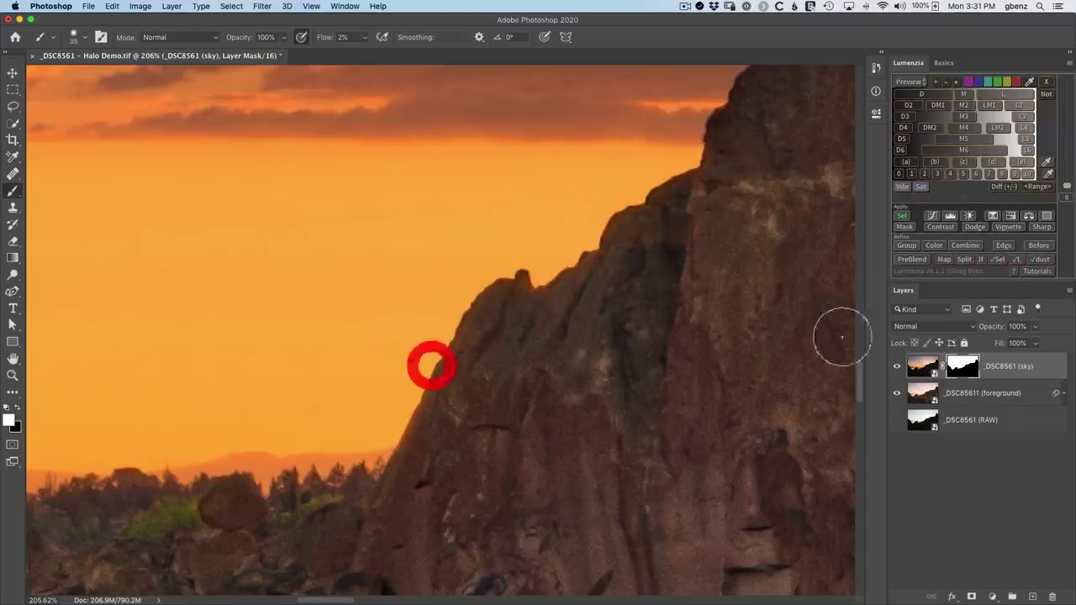
Compare the cliff's edge with its earlier state and toggle the sky layer at the overhanging boulder near the summit
left_click(1039, 245)
left_click(1040, 245)
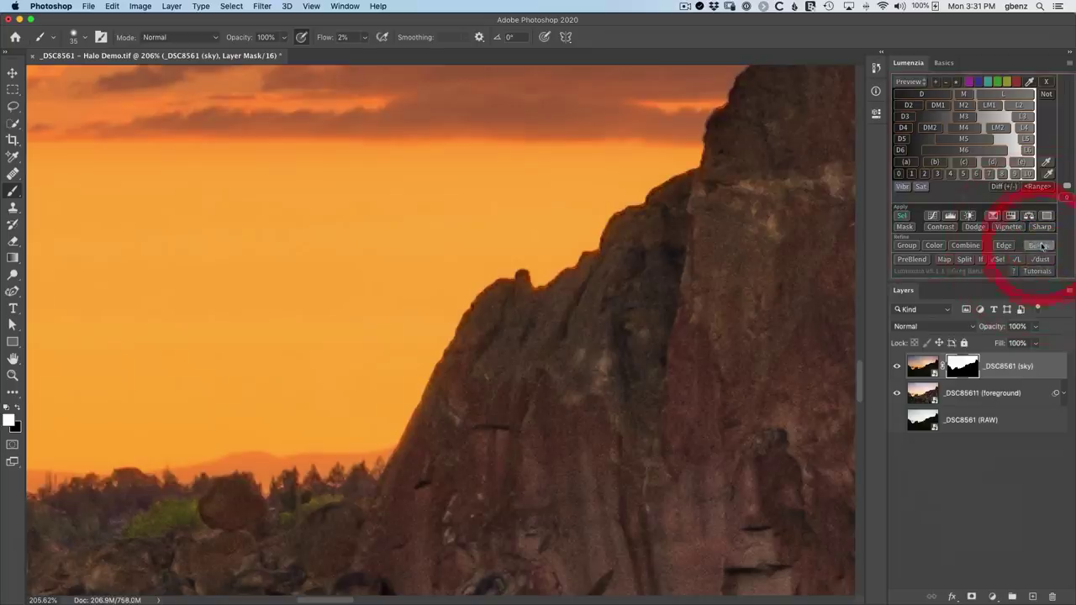
left_click(387, 458)
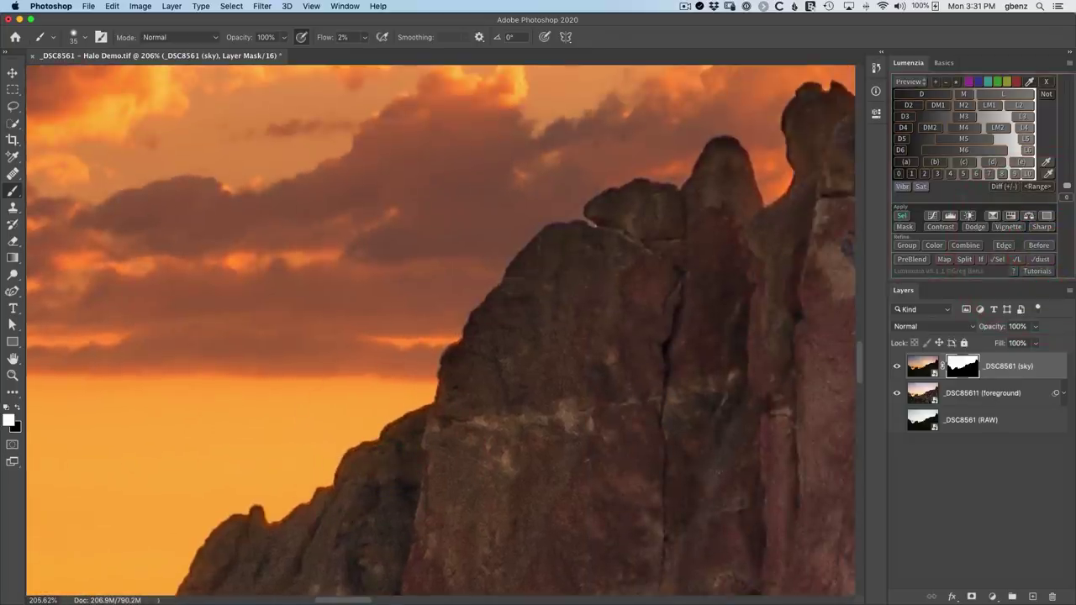
mouse_move(615, 217)
left_mouse_down()
mouse_move(596, 226)
mouse_move(603, 202)
mouse_move(617, 237)
mouse_move(550, 277)
left_mouse_up()
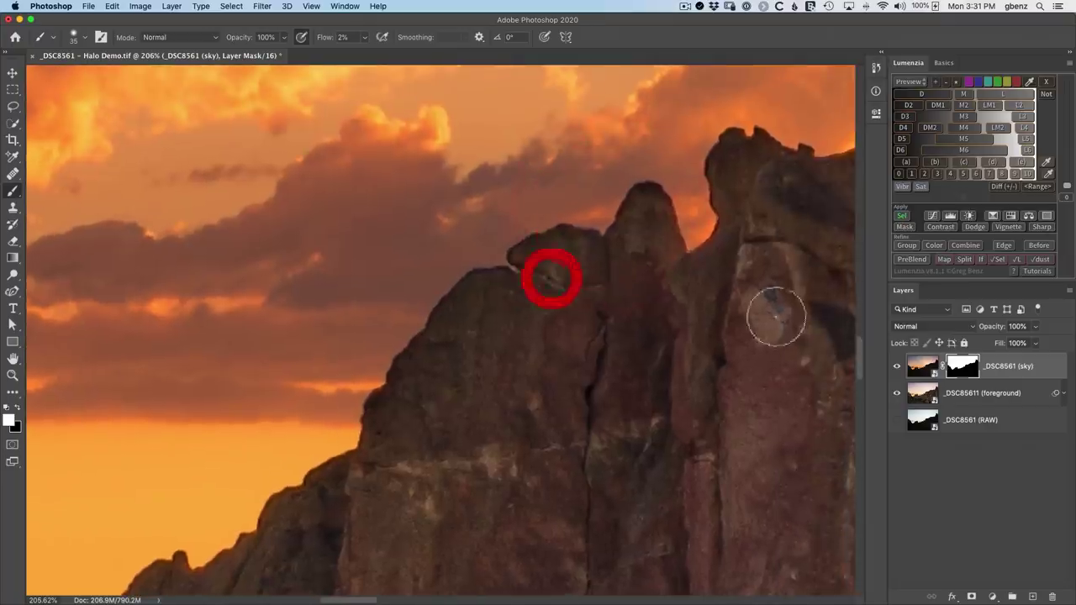
left_click(896, 366)
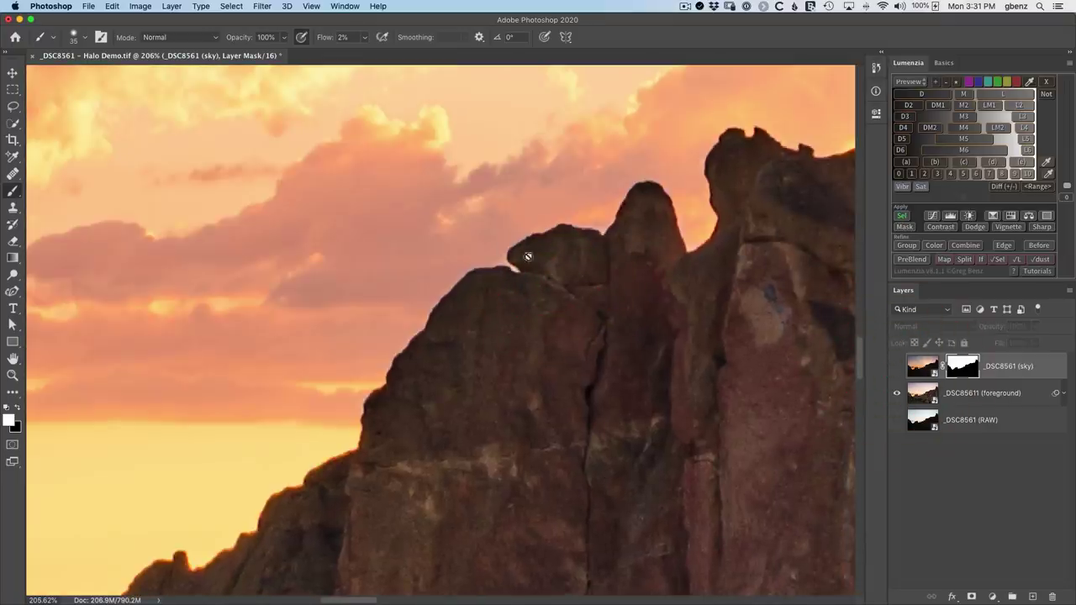
left_click(896, 366)
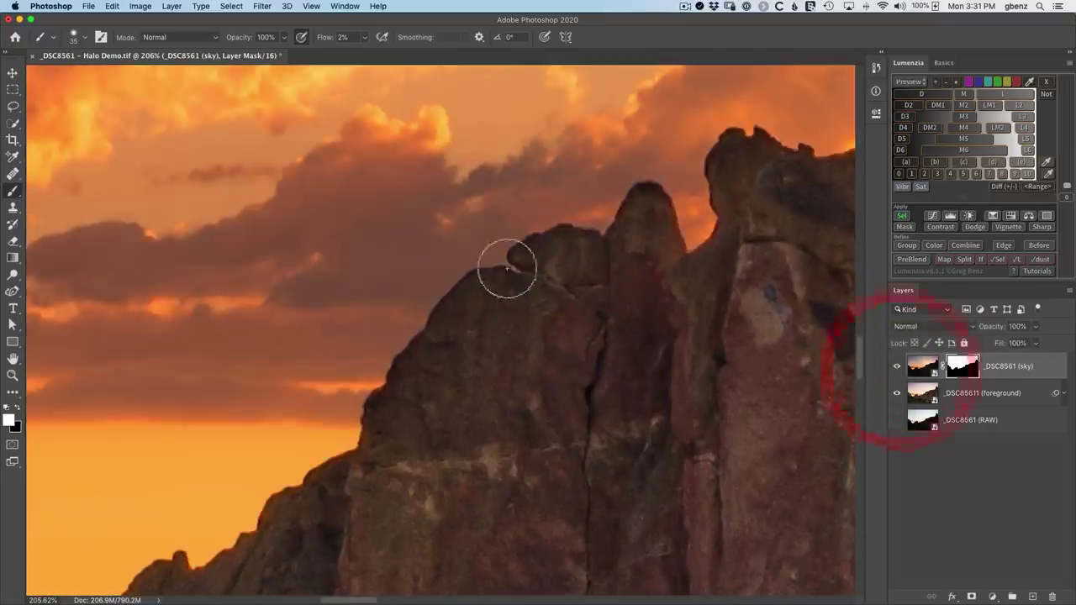
Brush the sky mask's edge around the rock spires and over the domed summit to the small balancing rock
mouse_move(625, 175)
left_mouse_down()
mouse_move(697, 247)
mouse_move(711, 216)
mouse_move(680, 224)
mouse_move(717, 208)
mouse_move(328, 379)
left_mouse_up()
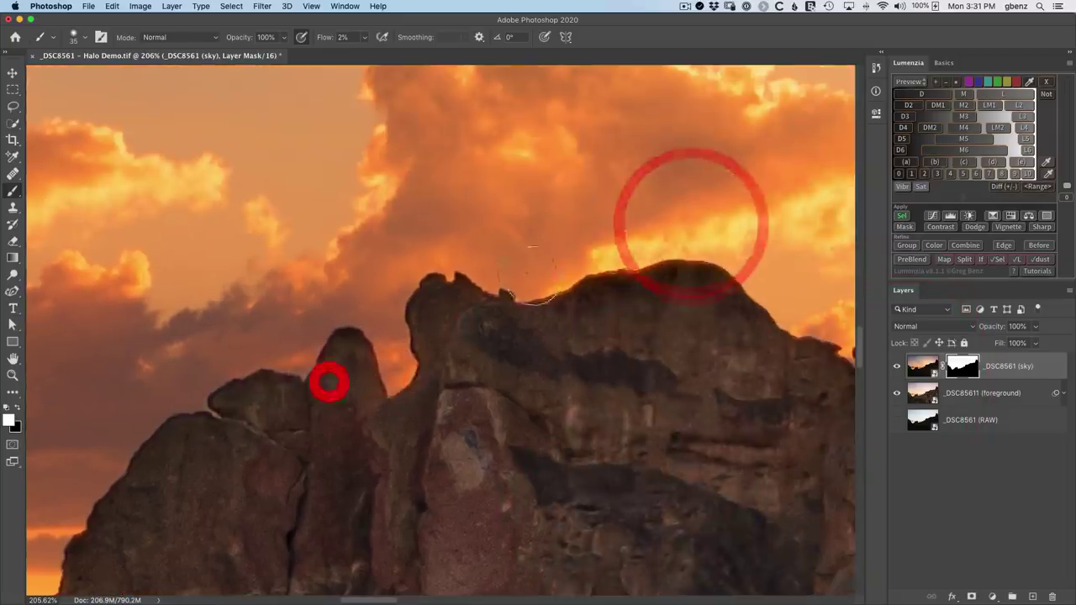
mouse_move(616, 271)
left_mouse_down()
mouse_move(681, 260)
mouse_move(573, 266)
mouse_move(388, 247)
mouse_move(333, 297)
left_mouse_up()
mouse_move(372, 278)
left_mouse_down()
mouse_move(379, 293)
mouse_move(368, 282)
left_mouse_up()
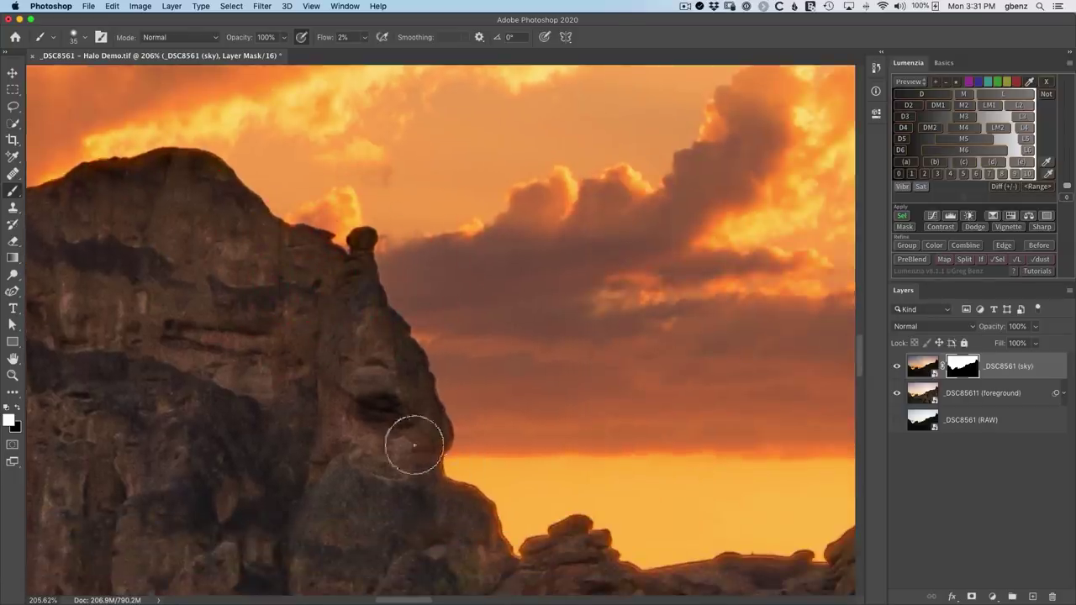
Brush the sky mask's edge down the face-shaped cliff and along the low saddle to the gap between the small boulders
mouse_move(417, 451)
left_mouse_down()
mouse_move(441, 386)
mouse_move(398, 298)
left_mouse_up()
left_click_drag(346, 266, 164, 141)
left_click_drag(239, 279, 315, 382)
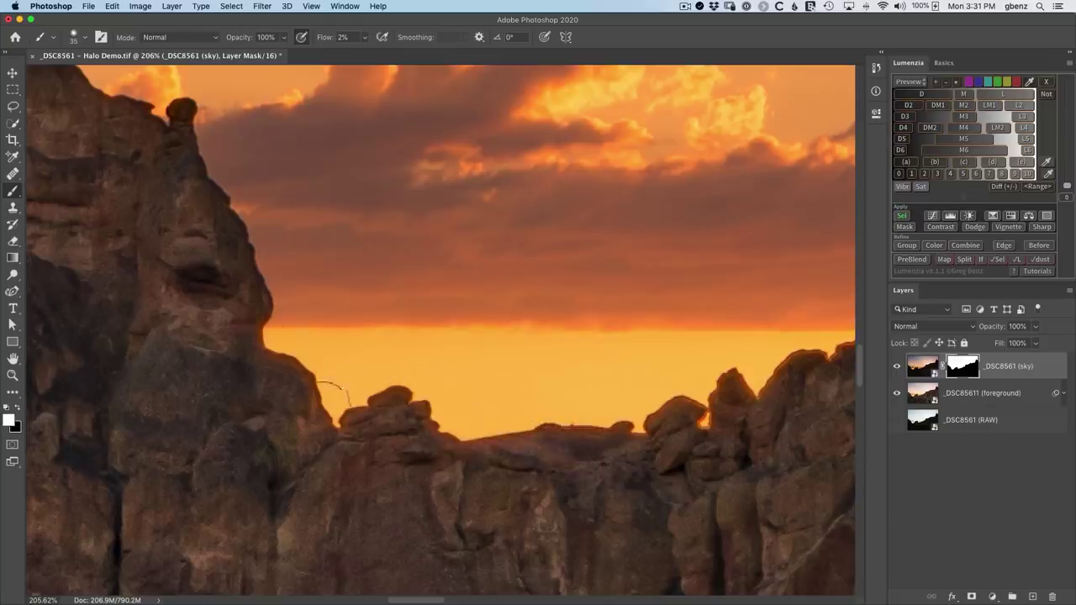
left_click_drag(418, 407, 230, 361)
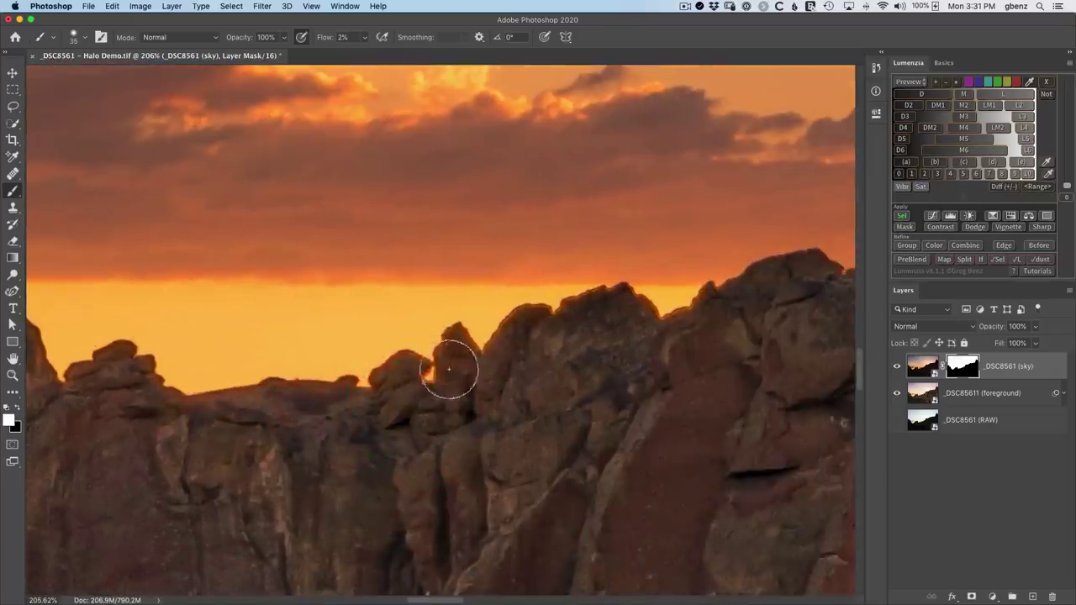
left_click_drag(440, 362, 409, 352)
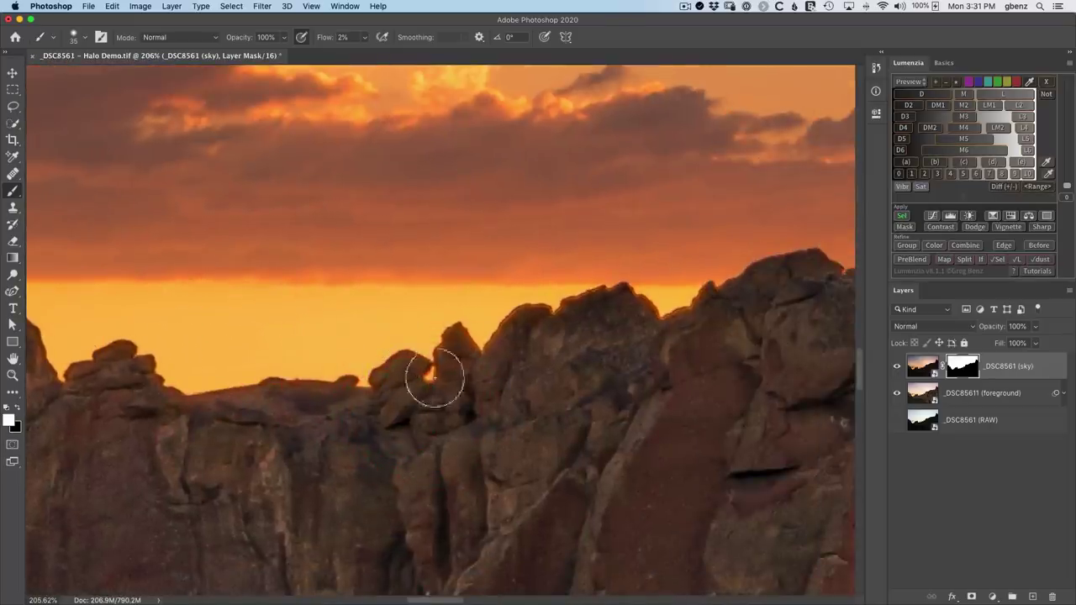
Brush the sky mask's edge along the jagged rocks and up the rubble slope to the large round boulder and square outcrops
left_click_drag(489, 334, 500, 316)
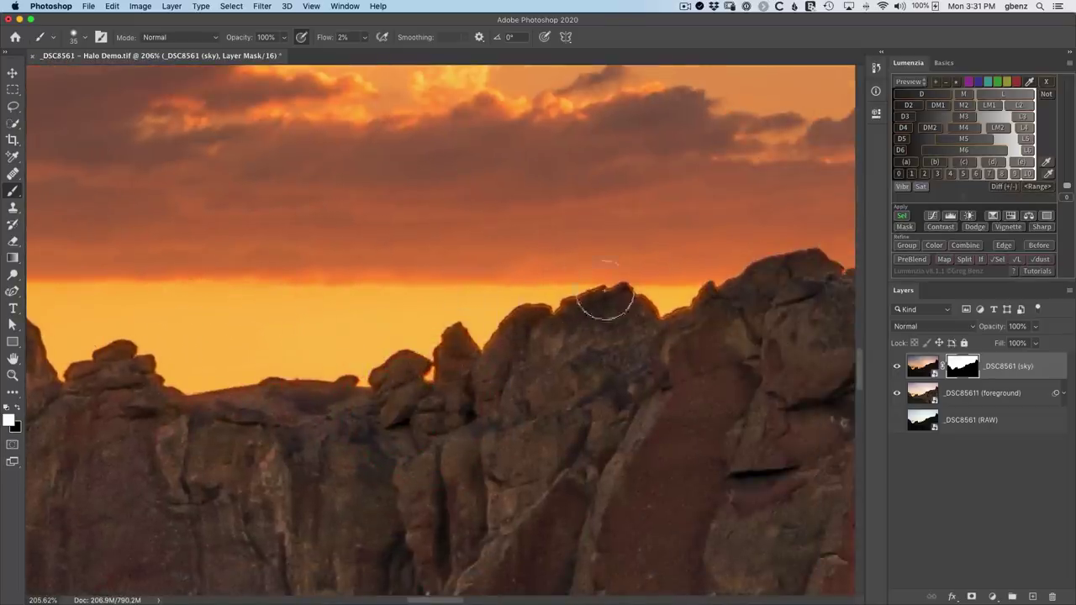
mouse_move(606, 301)
left_mouse_down()
mouse_move(573, 304)
mouse_move(610, 306)
mouse_move(600, 320)
mouse_move(629, 322)
mouse_move(664, 289)
left_mouse_up()
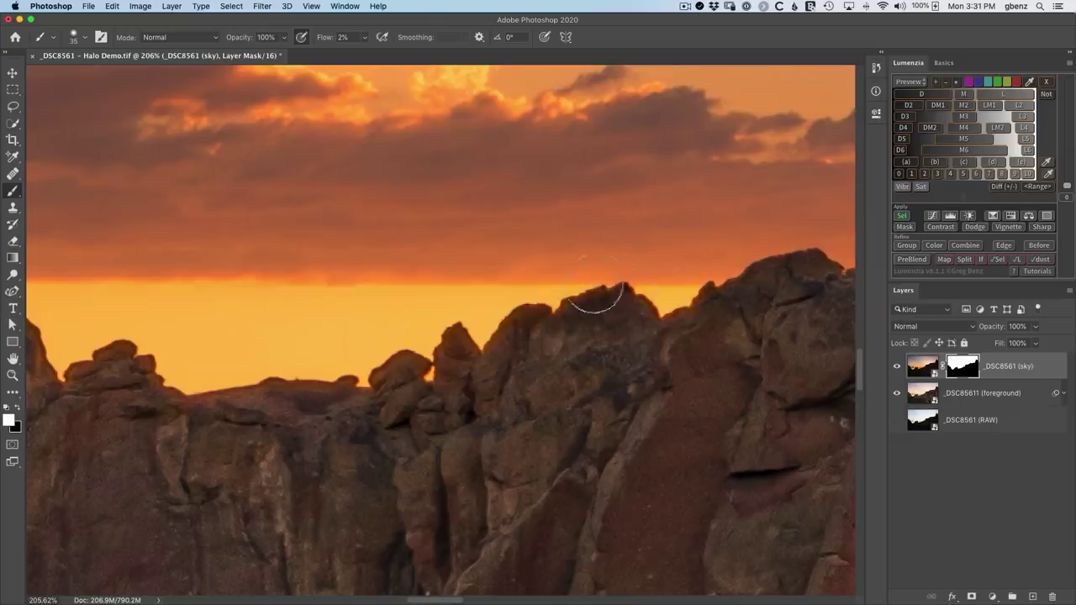
mouse_move(592, 304)
left_mouse_down()
mouse_move(453, 321)
mouse_move(259, 386)
left_mouse_up()
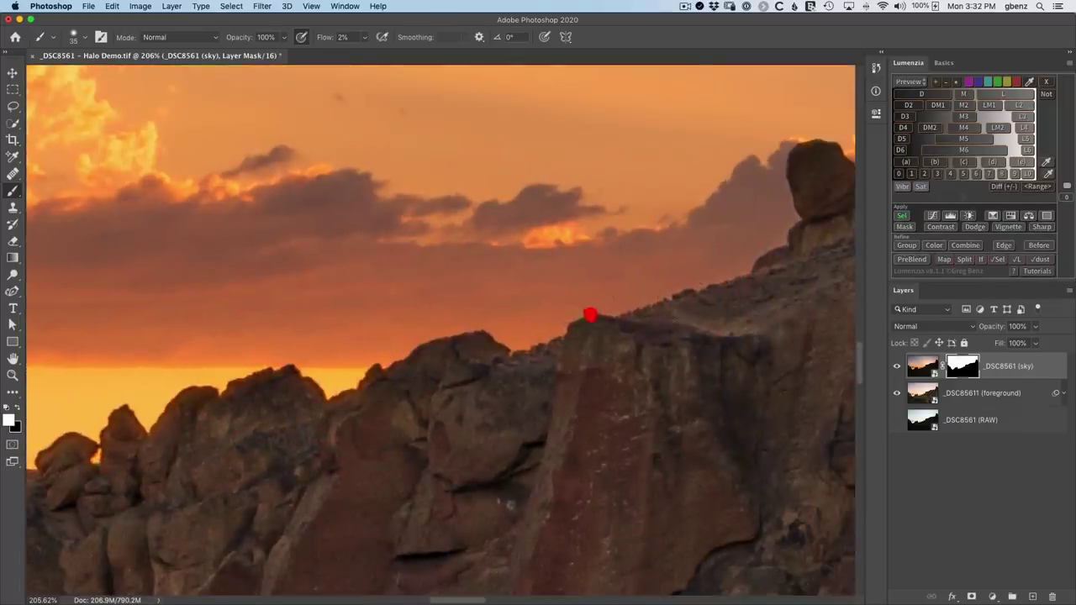
left_click_drag(590, 315, 269, 385)
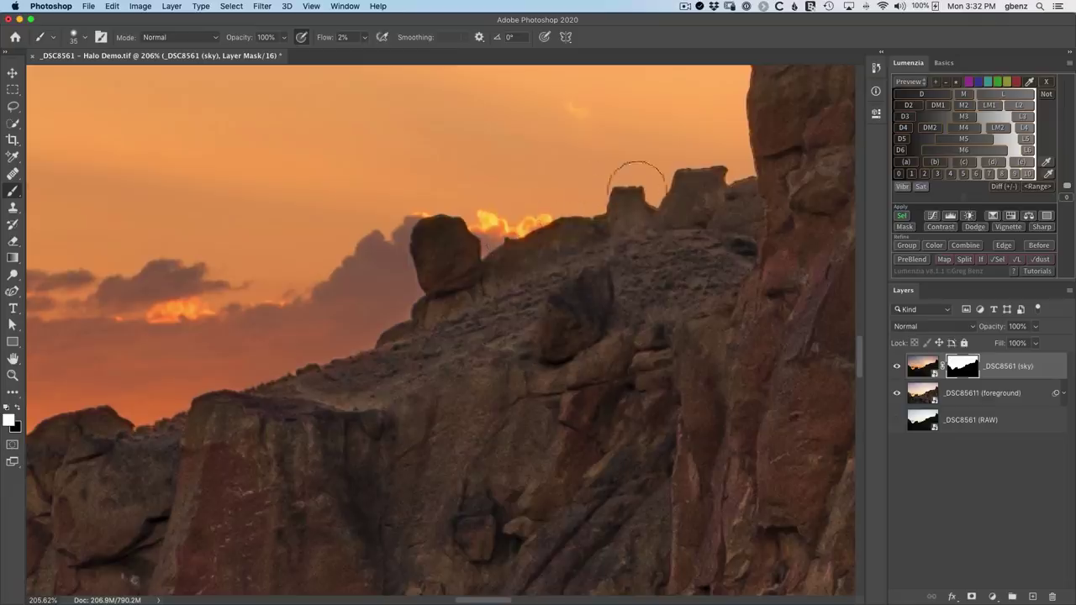
Brush the sky mask's edge over the rounded rock towers and up the tall red cliff to the ridge with trees
left_click_drag(653, 197, 319, 439)
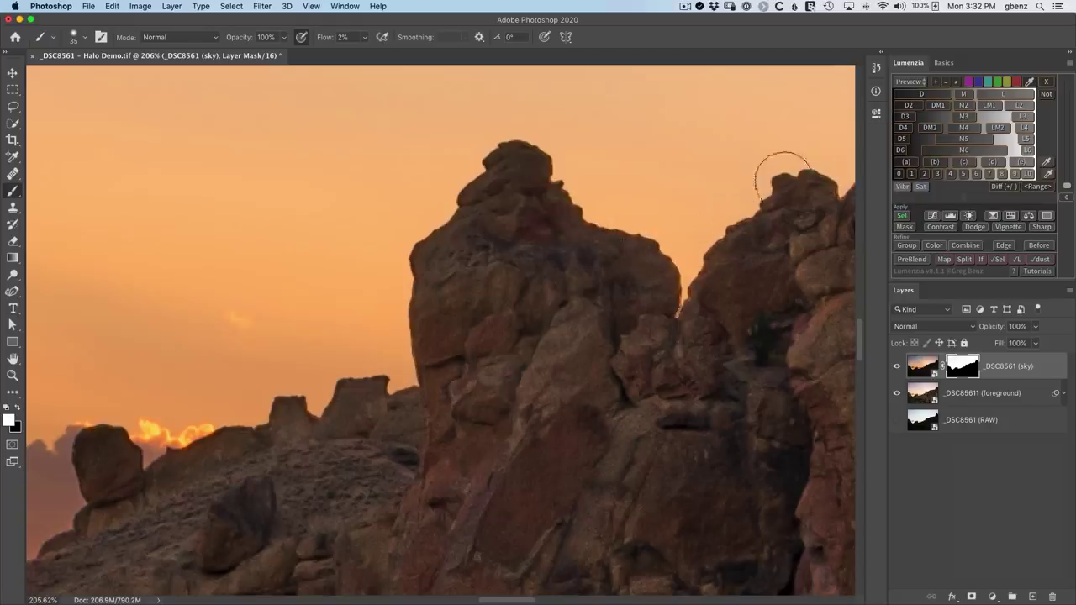
mouse_move(722, 211)
left_mouse_down()
mouse_move(353, 440)
mouse_move(353, 430)
left_mouse_up()
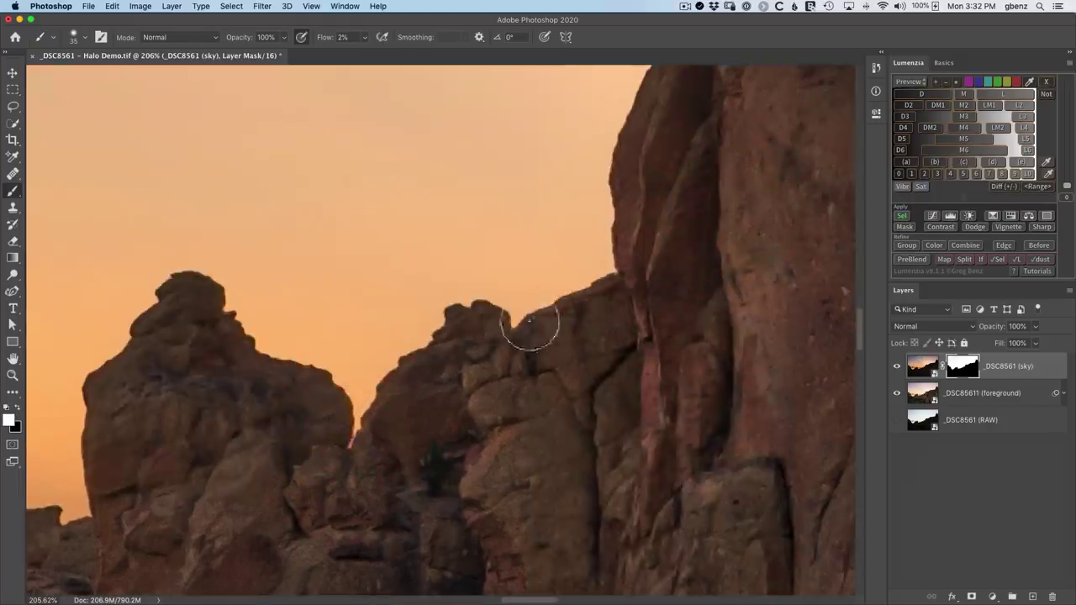
left_click_drag(579, 286, 360, 529)
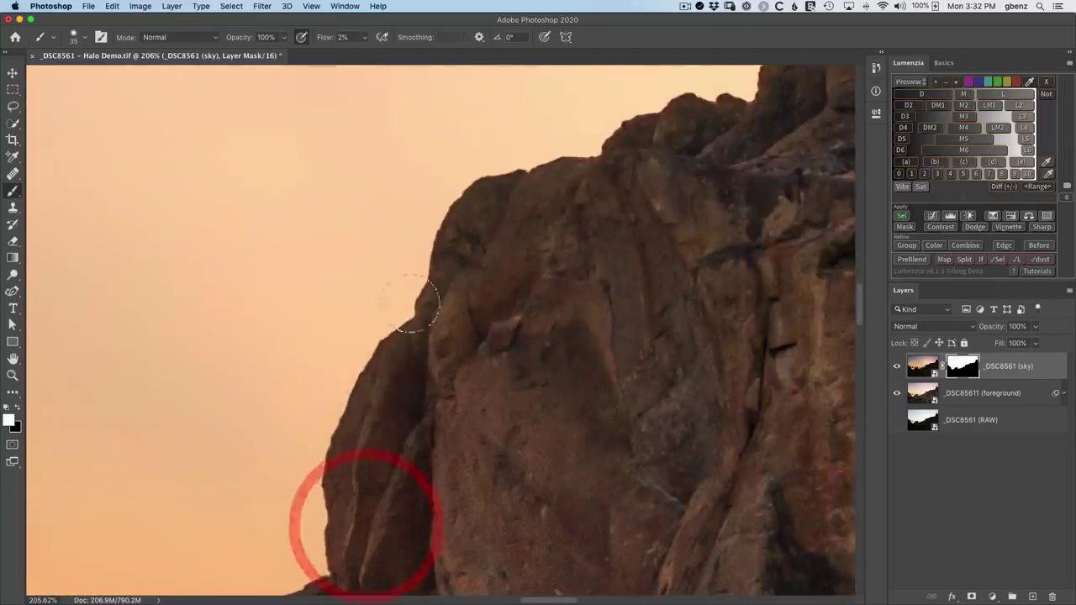
left_click_drag(632, 134, 178, 566)
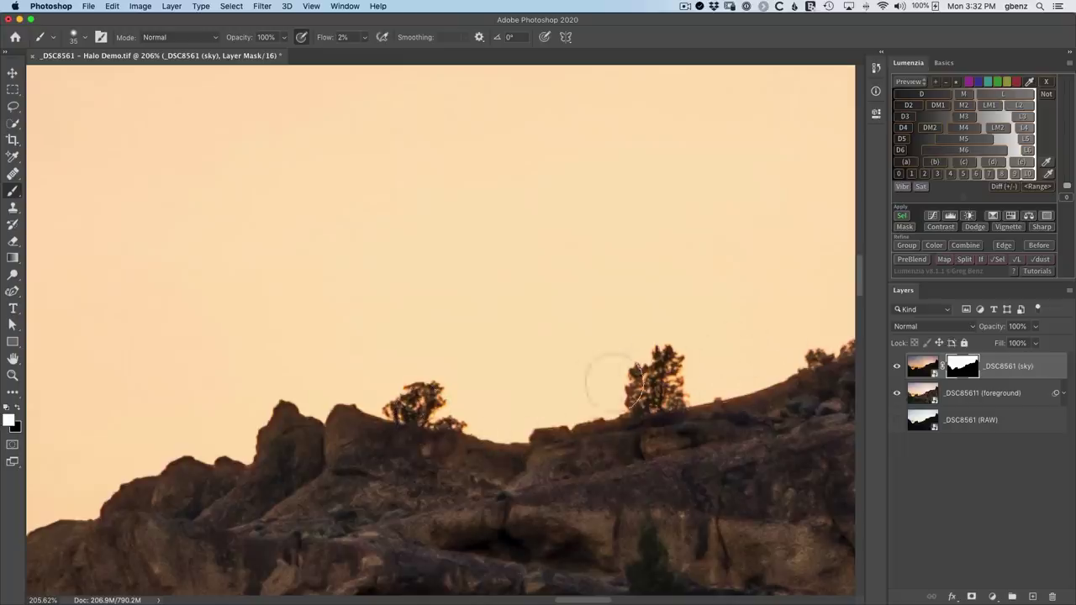
Work the sky mask's edge around the two trees on the ridge and along the slope beside them
left_click(564, 379)
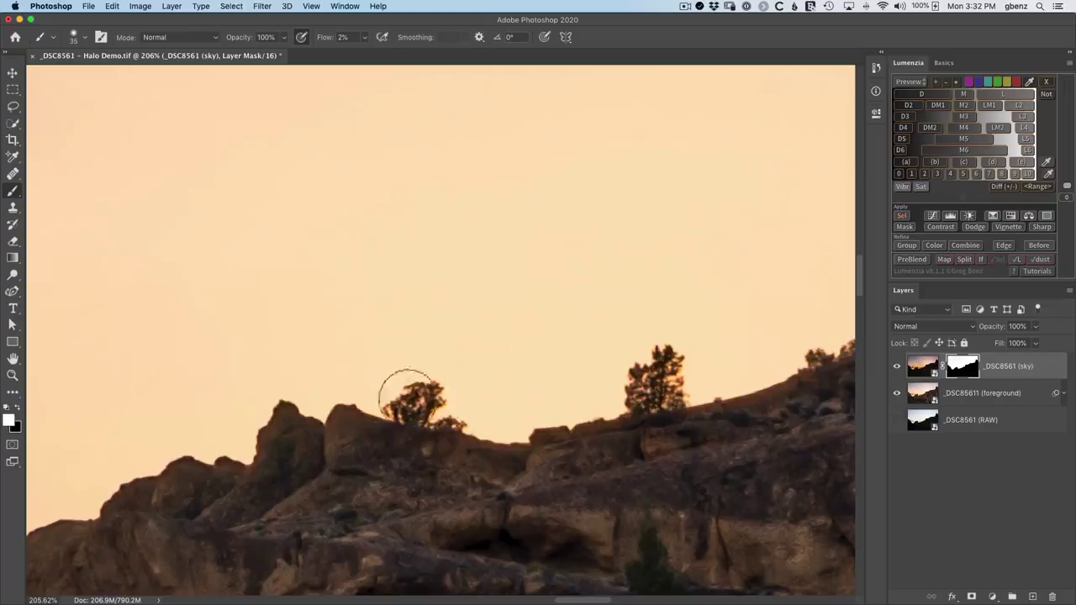
left_click(450, 388)
left_click(664, 374)
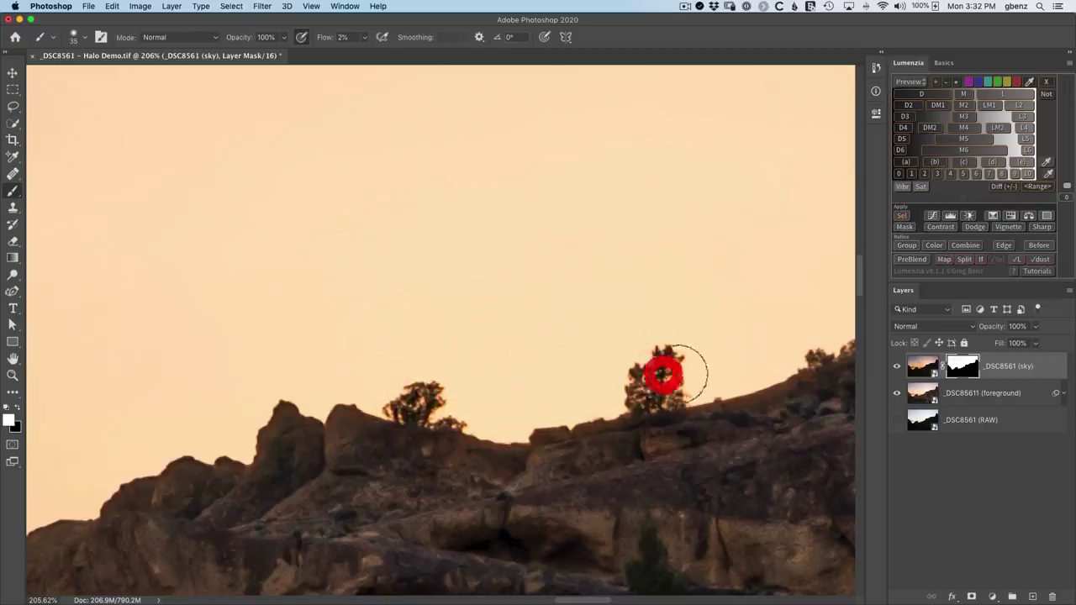
left_click(728, 385)
scroll(504, 387, "right", 5)
left_click(296, 413)
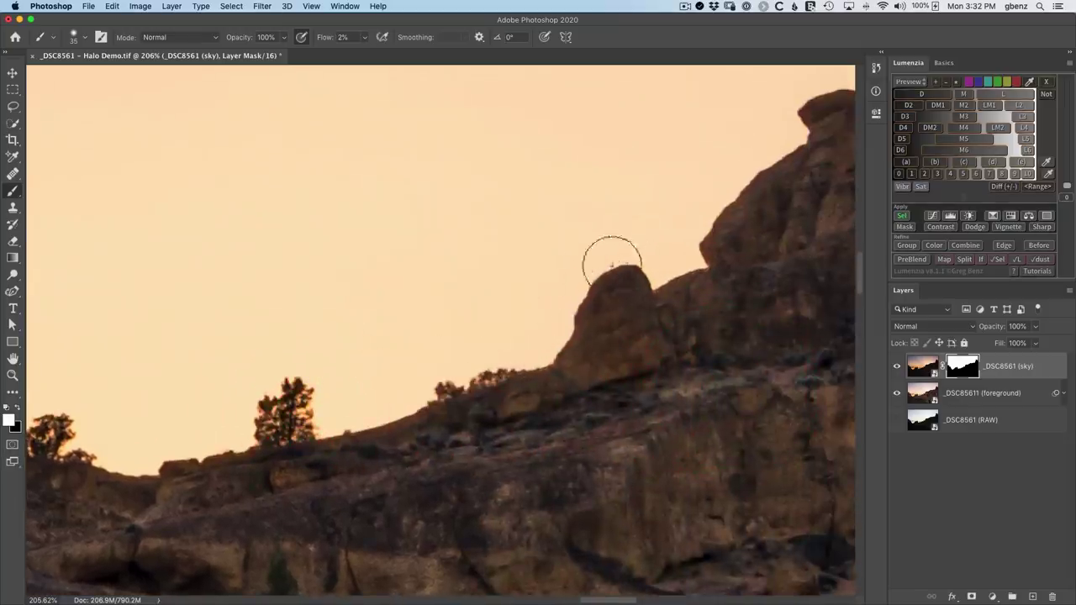
Brush the sky mask's edge over the rounded boulder, up the rocky slope and across the summit rocks beside the lone pine
left_click(648, 264)
left_click(702, 244)
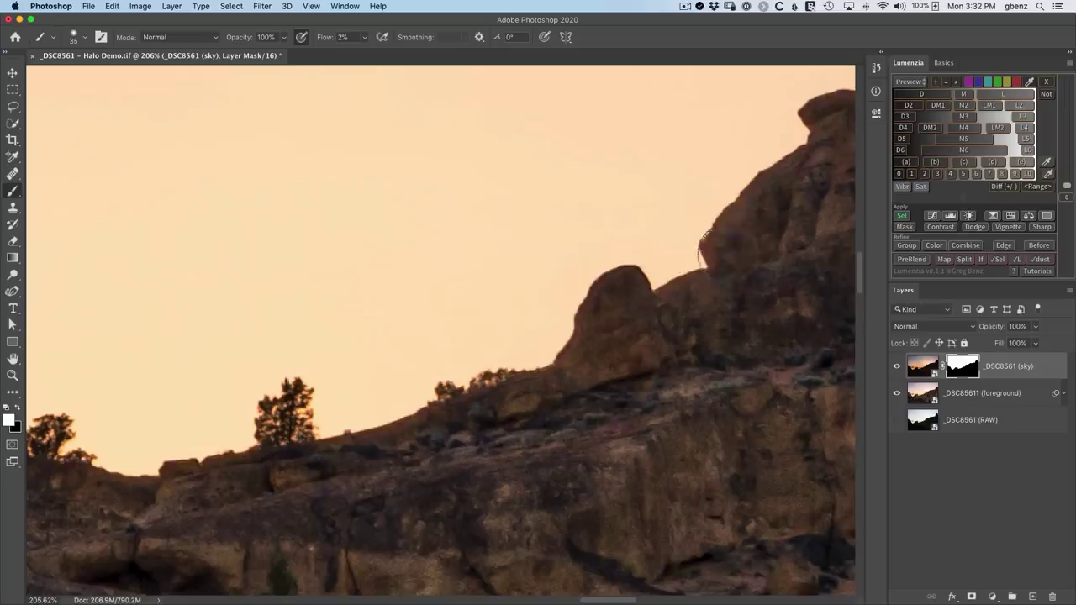
left_click_drag(680, 250, 348, 420)
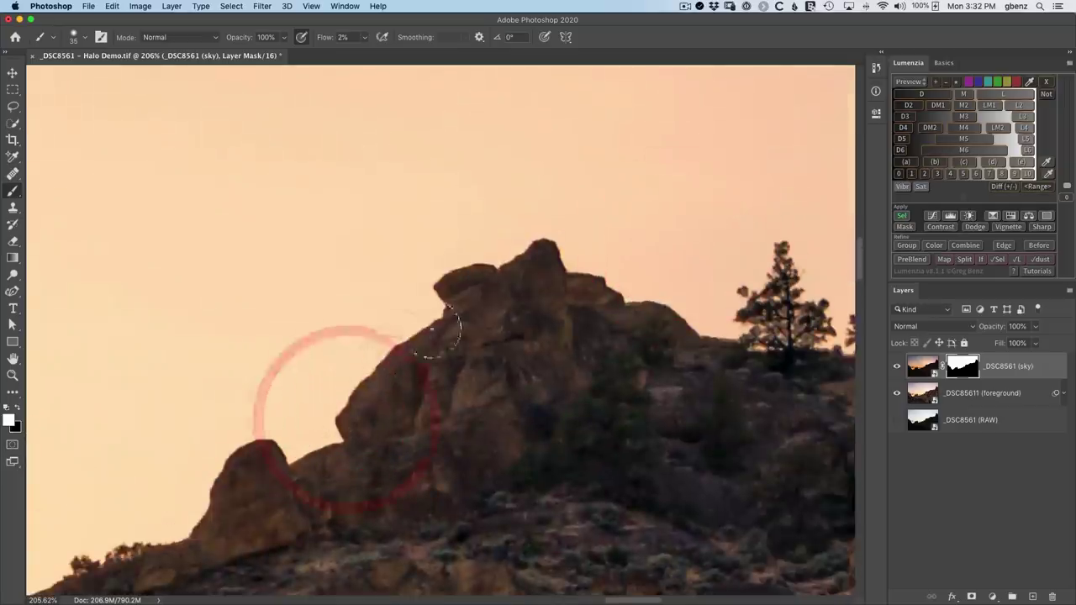
left_click(520, 242)
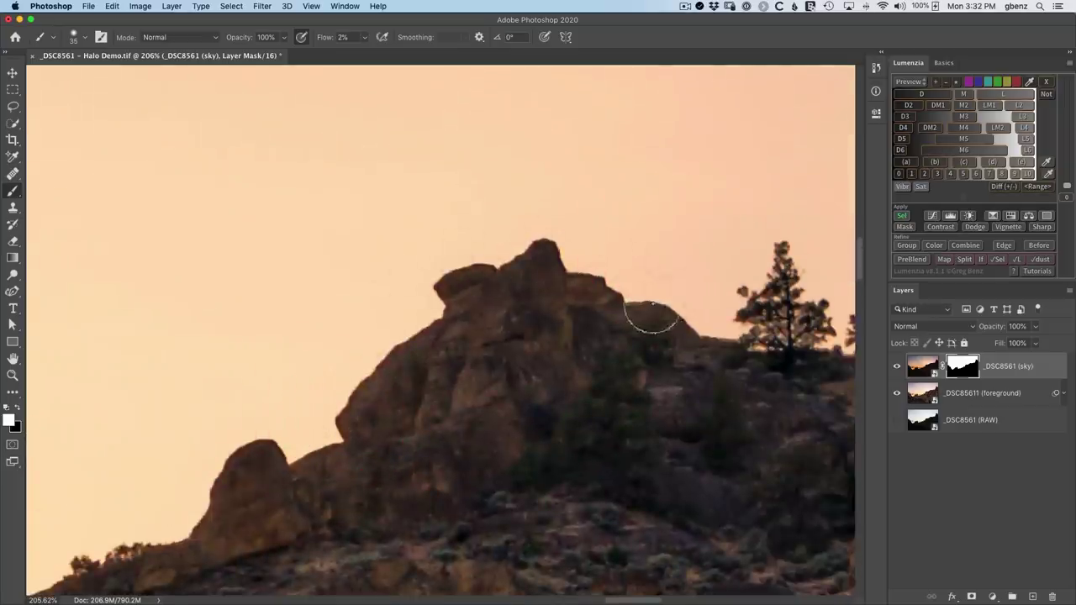
Brush the sky mask around the lone pine, then with a size 15 brush around its small neighbours up to the rock ledge
left_click_drag(620, 328, 313, 363)
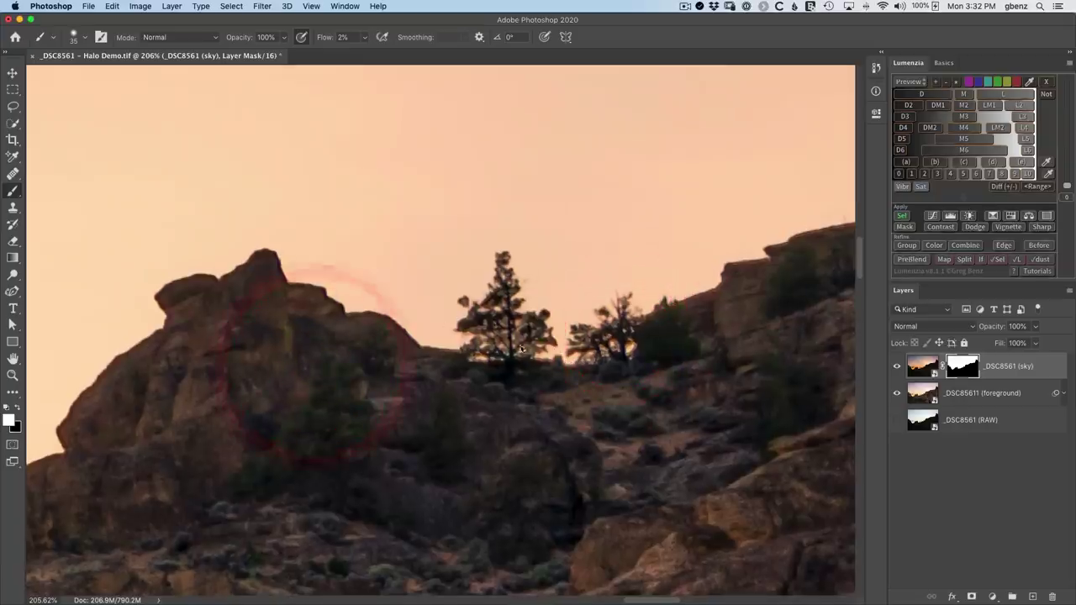
left_click(508, 345)
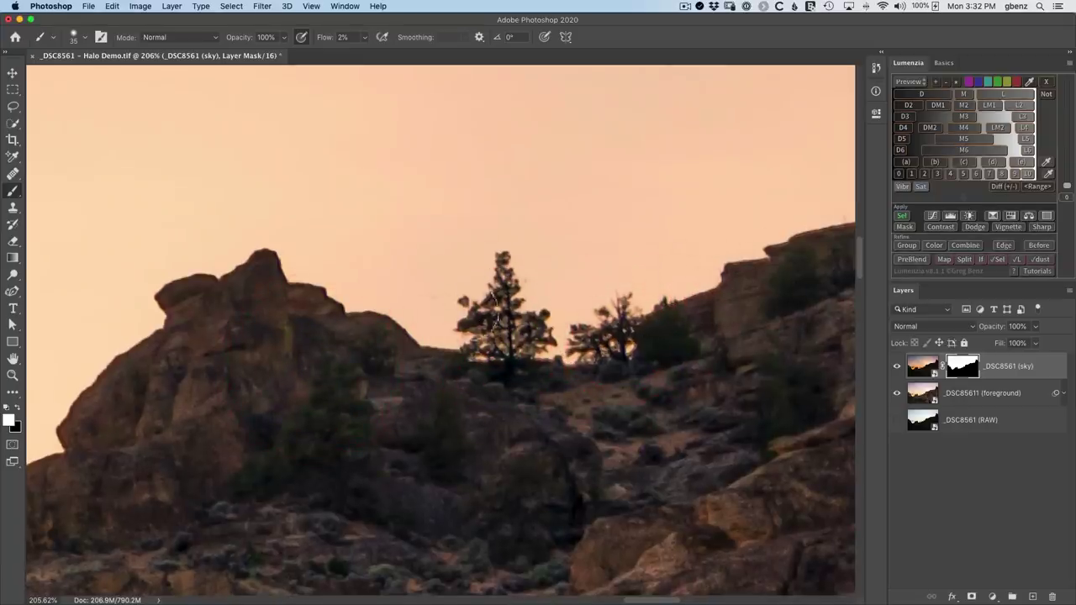
left_click(558, 328)
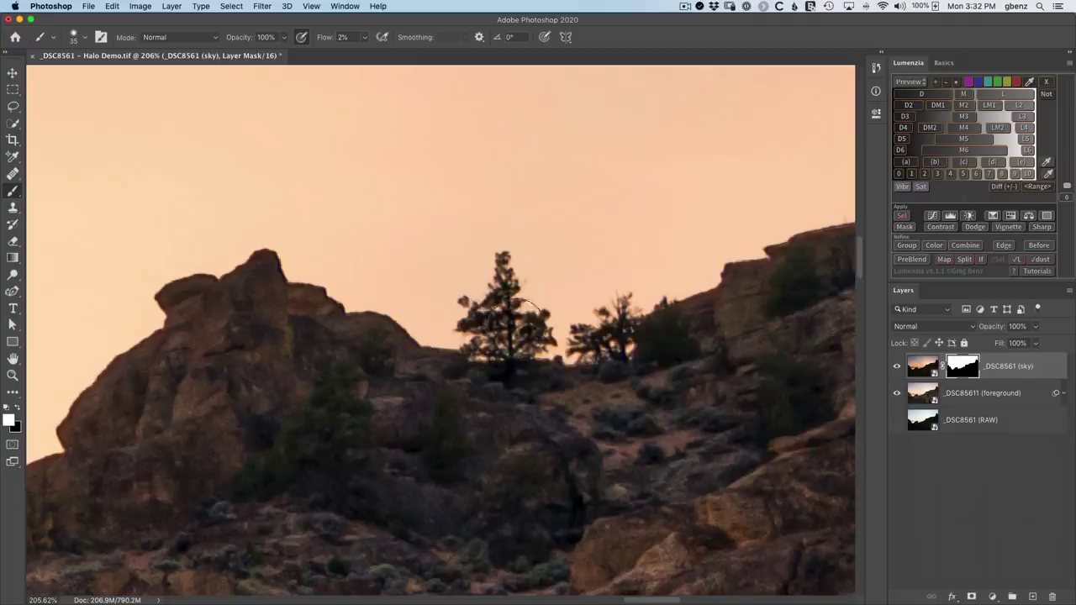
left_click(581, 309)
key("bracketleft")
key("bracketleft")
key("bracketleft")
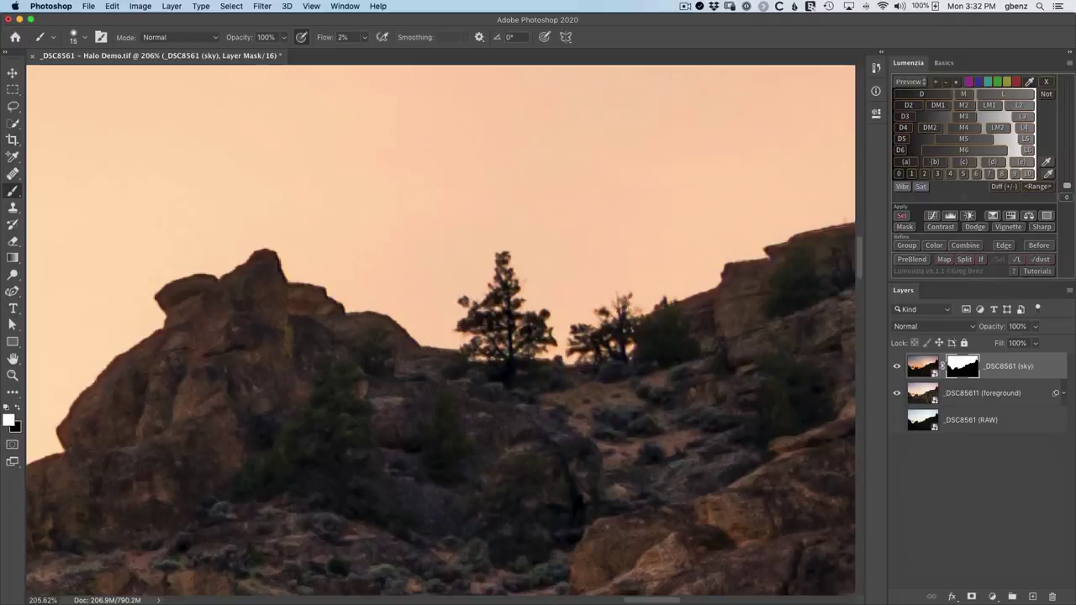
left_click(502, 344)
left_click(723, 282)
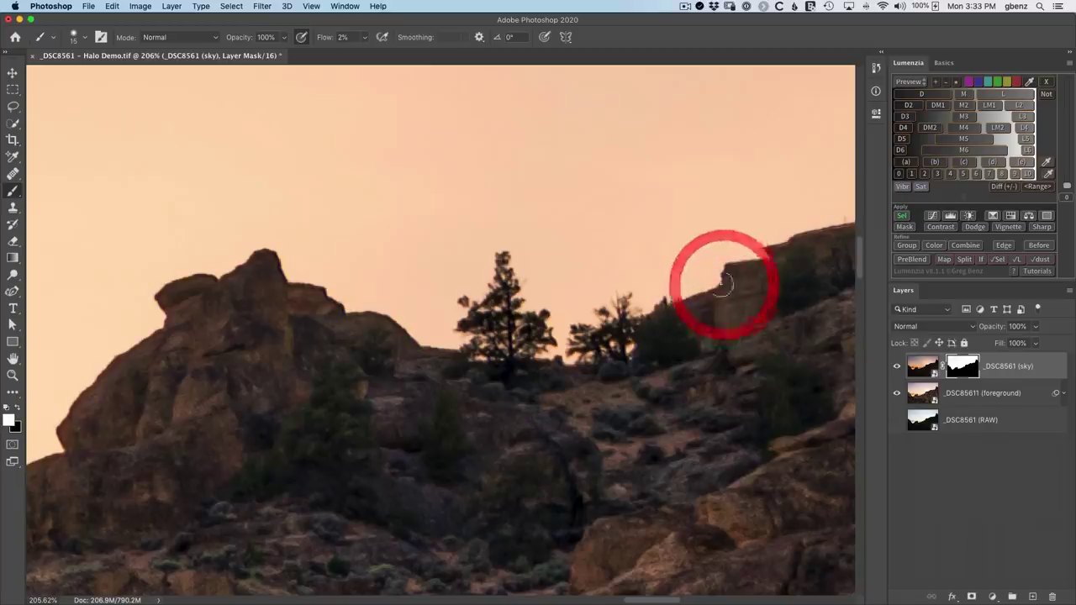
Compare the blended edge around the lone pine with the before view, including at close magnification
left_click(1031, 245)
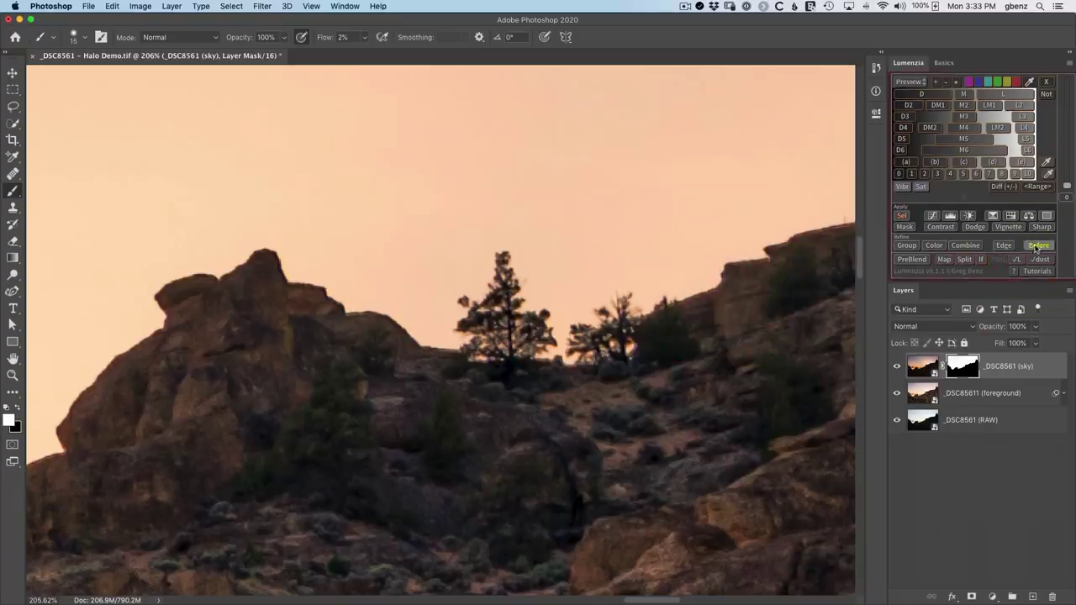
left_click(1035, 247)
left_click(1037, 246)
left_click(1041, 246)
key("z")
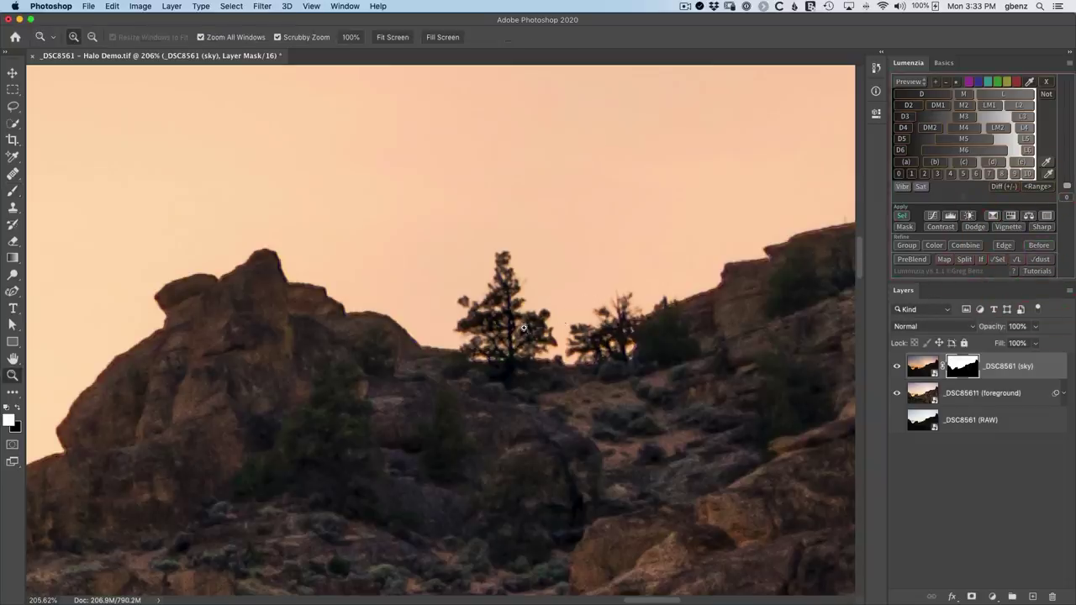
left_click_drag(517, 330, 566, 347)
left_click(566, 347)
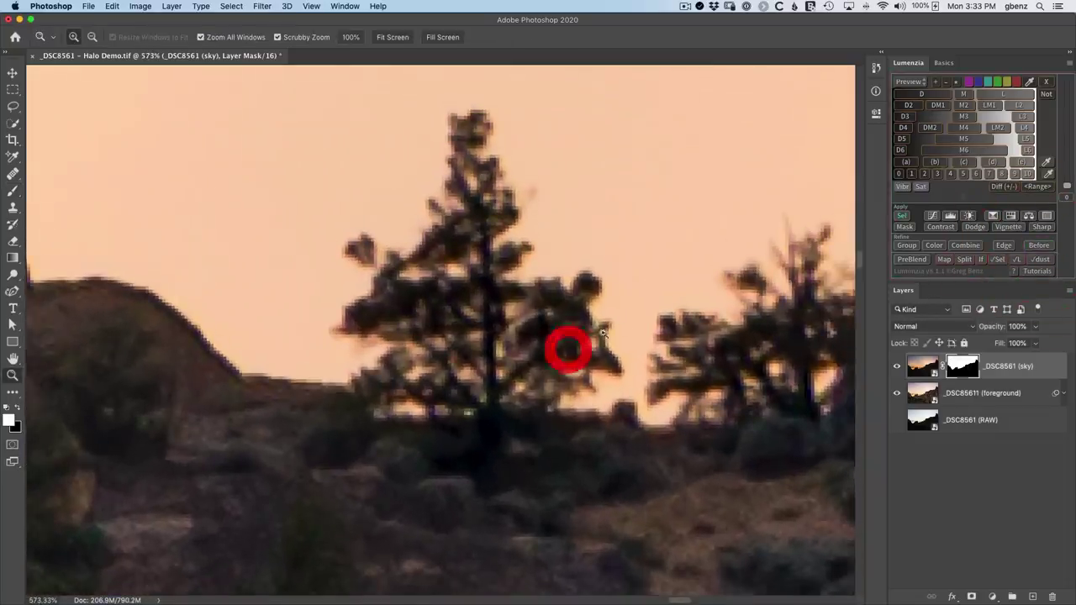
left_click(1037, 246)
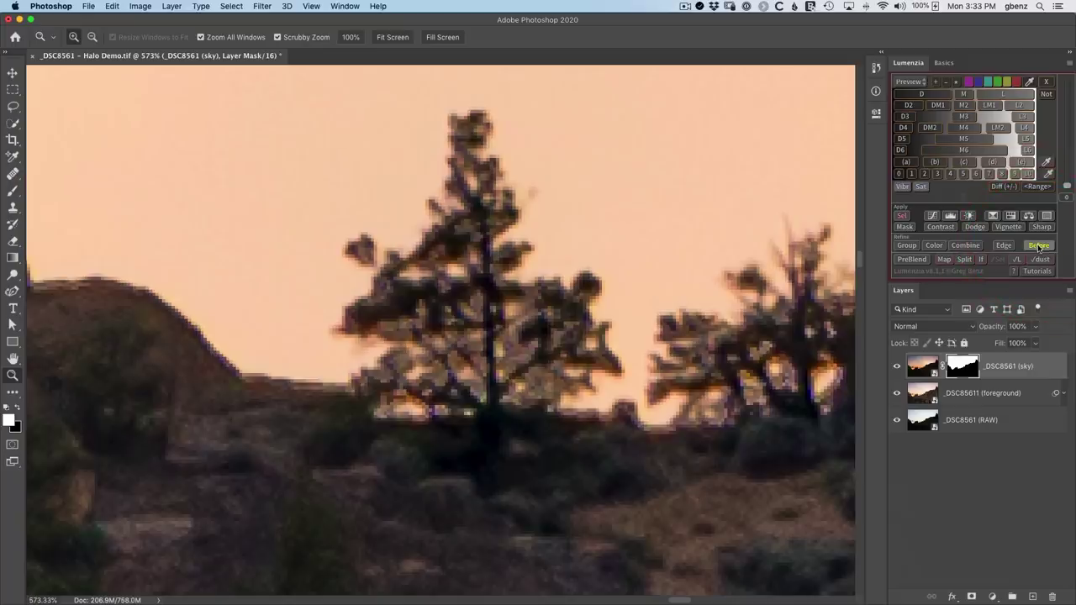
left_click(1039, 246)
Brush the sky mask's edge at size 30 along the rock ledges, shrubs and pointed outcrop of the far ridge
key("super+minus")
key("super+minus")
key("super+minus")
key("super+minus")
key("super+minus")
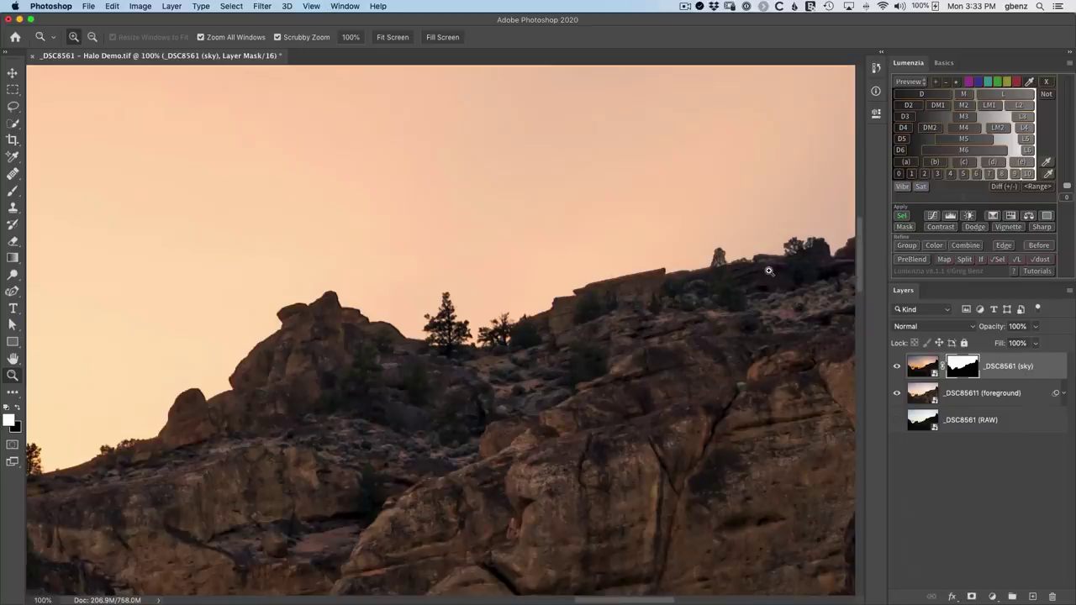
key("b")
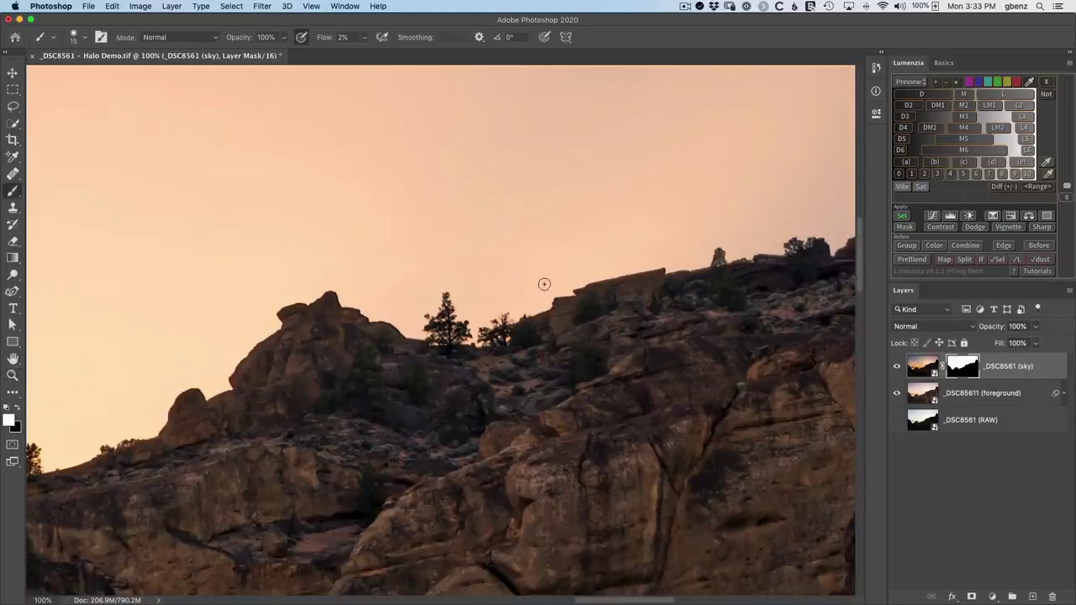
key("]")
key("]")
key("]")
mouse_move(582, 289)
left_mouse_down()
mouse_move(629, 276)
mouse_move(591, 289)
left_mouse_up()
left_click_drag(712, 257, 372, 334)
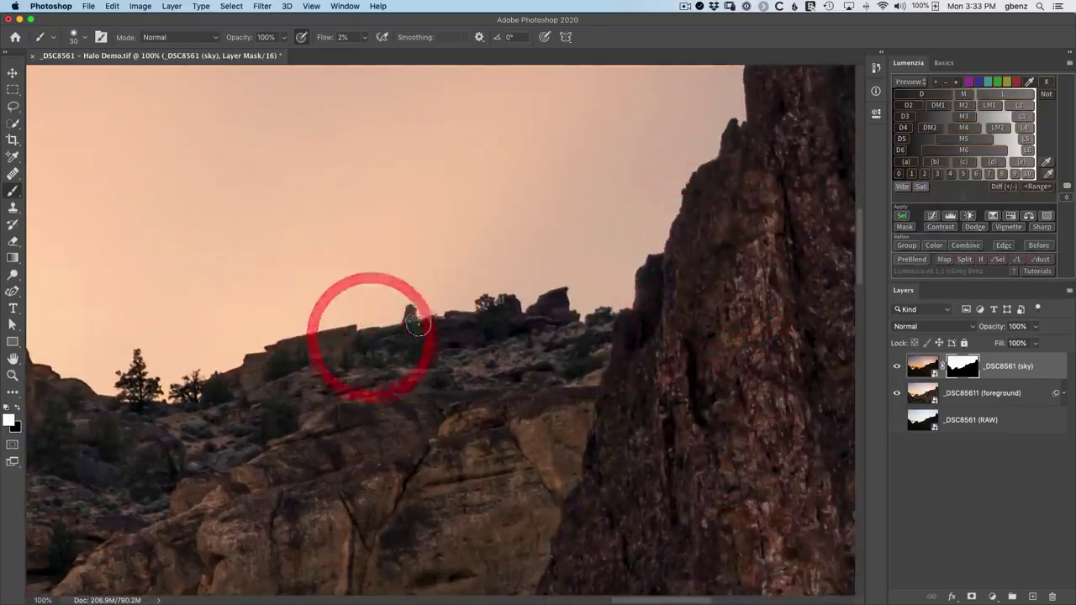
key("super+plus")
left_click_drag(475, 318, 367, 317)
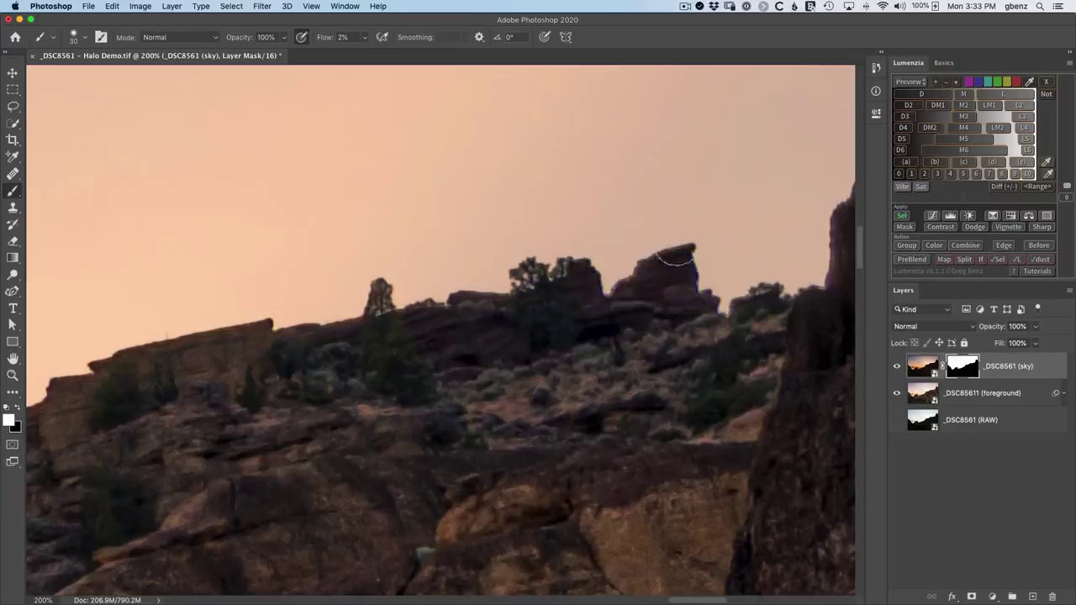
left_click(586, 288)
Brush the sky mask's edge up the side of the tall dark cliff and across its jagged summit
mouse_move(443, 329)
left_mouse_down()
mouse_move(600, 289)
mouse_move(589, 259)
mouse_move(90, 416)
mouse_move(107, 409)
left_mouse_up()
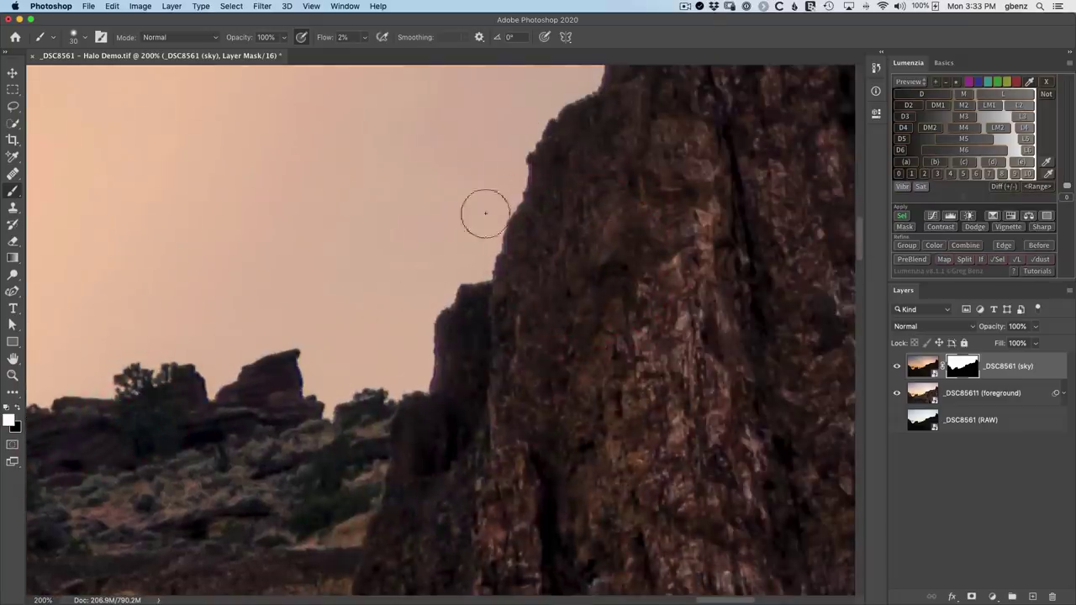
left_click_drag(474, 218, 355, 425)
left_click_drag(422, 313, 343, 445)
mouse_move(432, 264)
left_mouse_down()
mouse_move(396, 432)
mouse_move(368, 463)
left_mouse_up()
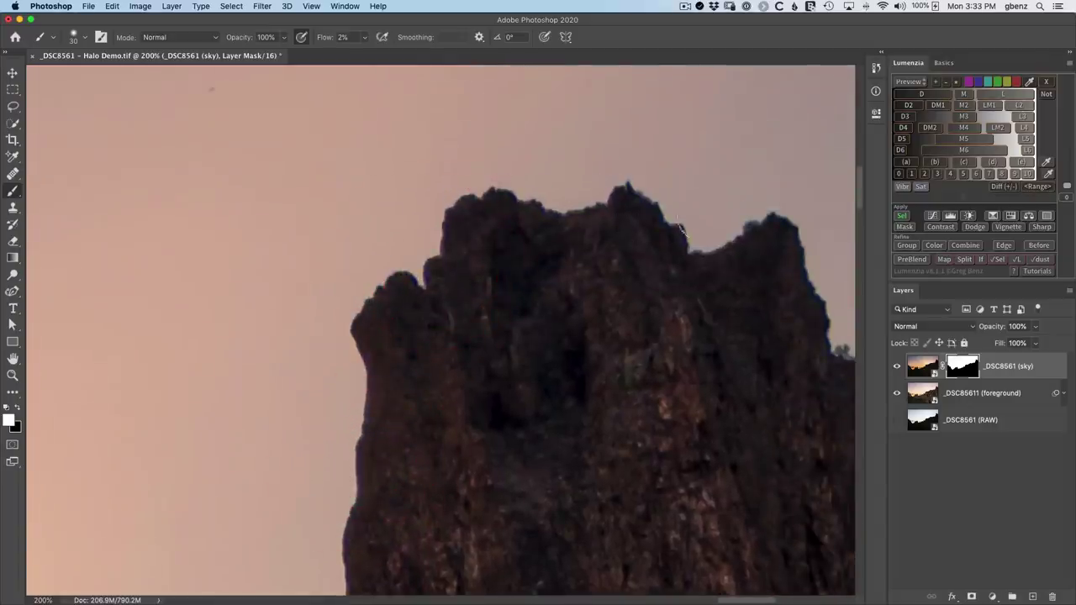
left_click_drag(738, 240, 426, 194)
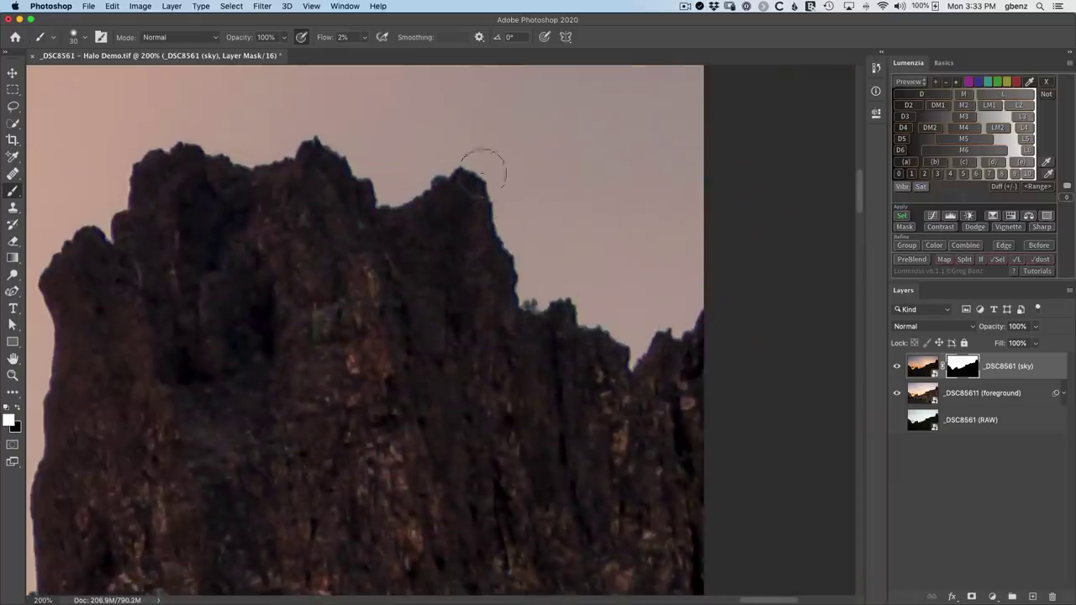
left_click(392, 204)
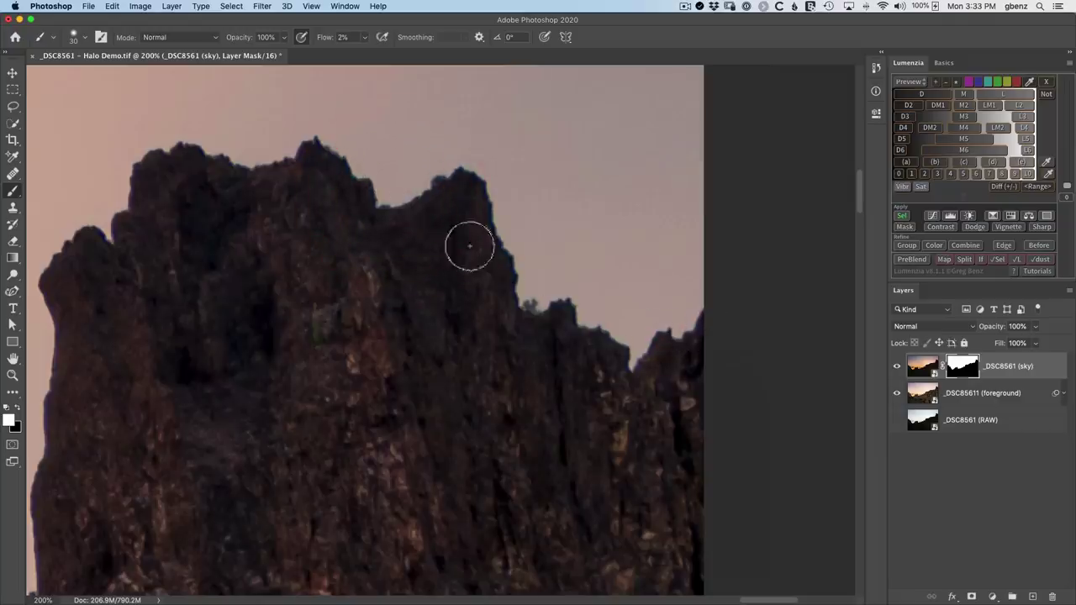
left_click(459, 217)
left_click(271, 180)
Check the cliff top with the sky mask and sky layer toggled off and on, and touch up the cliff's mask edge
left_click(963, 368, "shift")
left_click(962, 367, "shift")
left_click(896, 365)
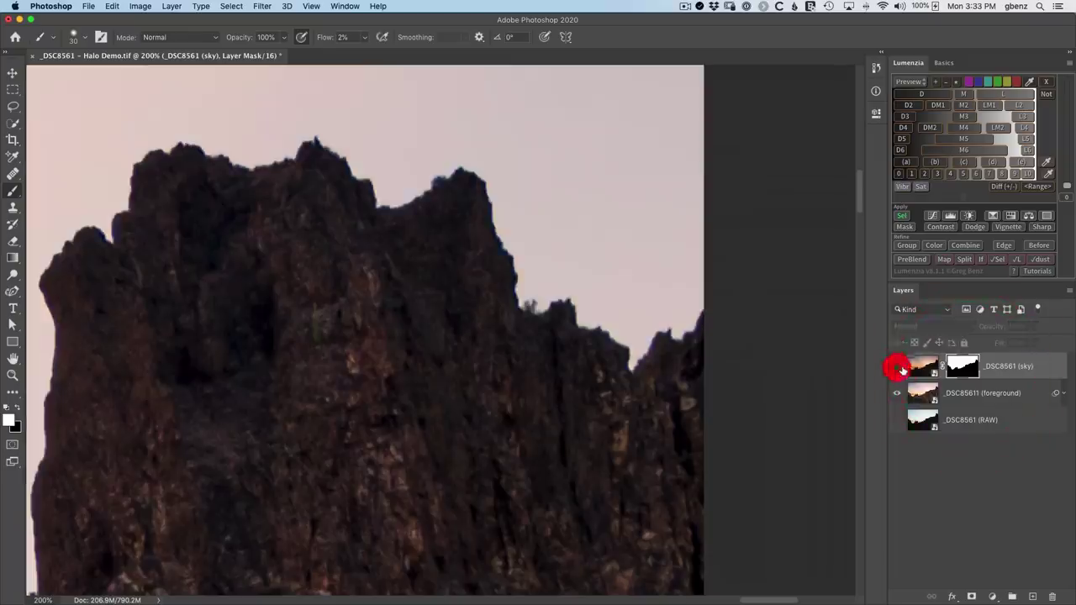
left_click(897, 366)
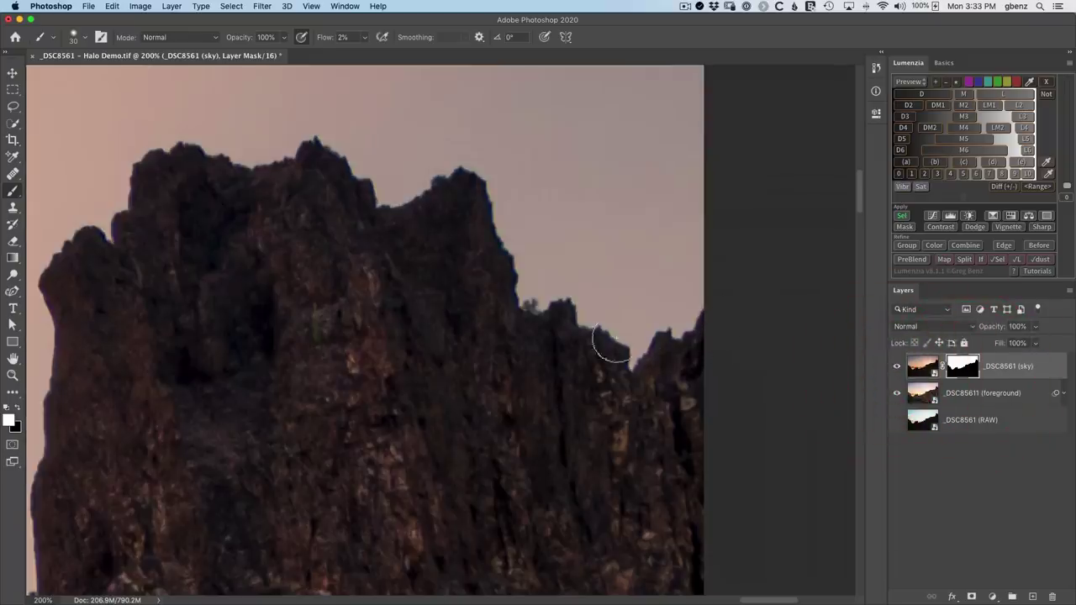
left_click_drag(383, 201, 381, 217)
mouse_move(202, 262)
left_mouse_down()
mouse_move(435, 185)
mouse_move(434, 194)
left_mouse_up()
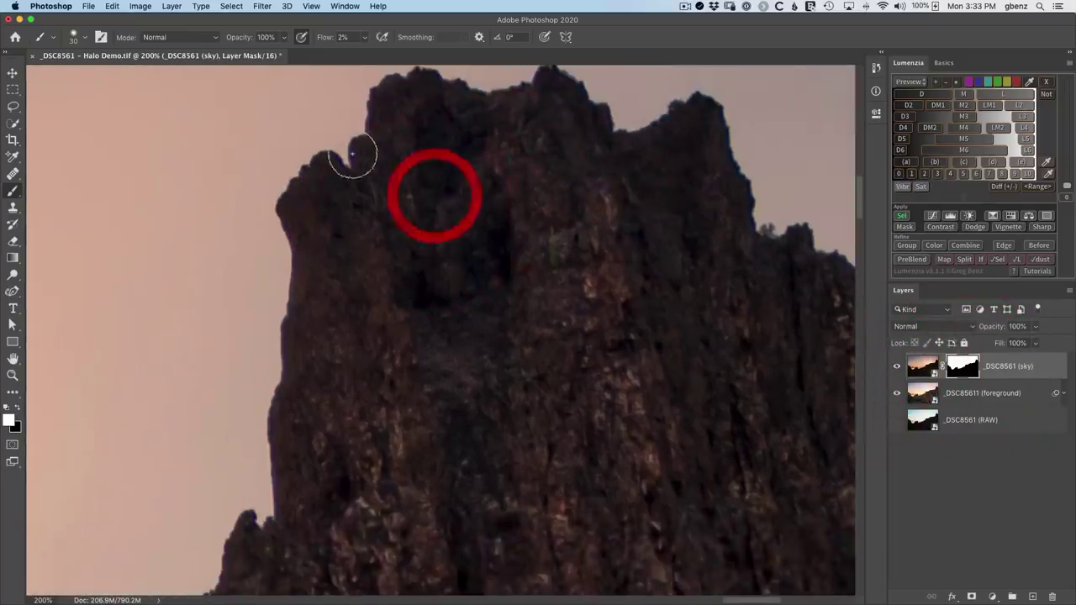
left_click(286, 372)
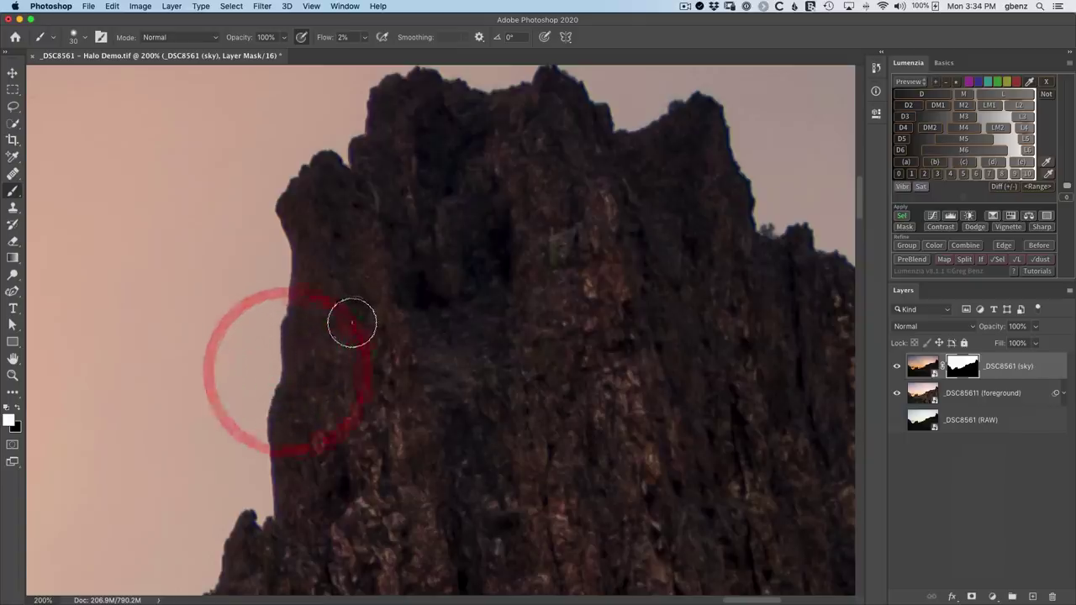
Compare the skyline at the low saddle beside the face-shaped cliff with the before view
key("super+minus")
key("super+minus")
key("super+minus")
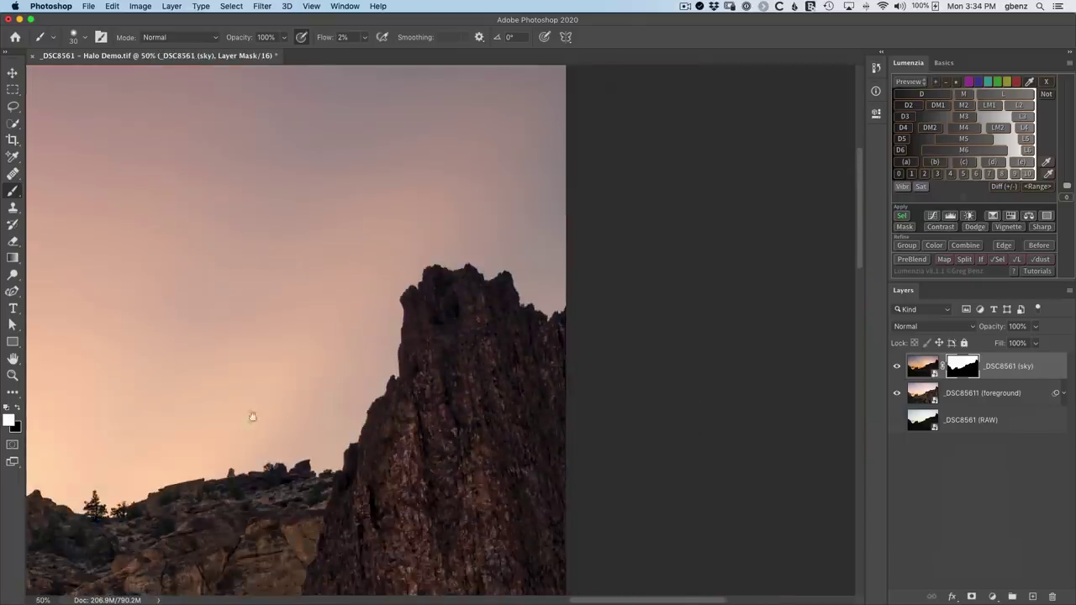
left_click_drag(252, 417, 656, 264)
left_click_drag(248, 365, 671, 235)
left_click_drag(277, 387, 608, 231)
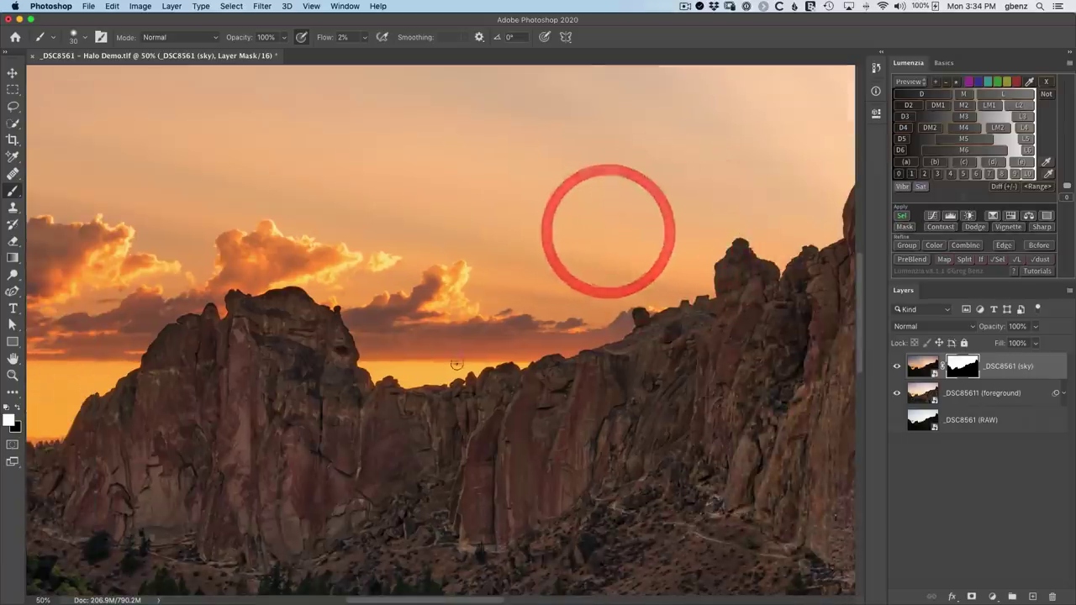
key("z")
left_click_drag(457, 363, 462, 371)
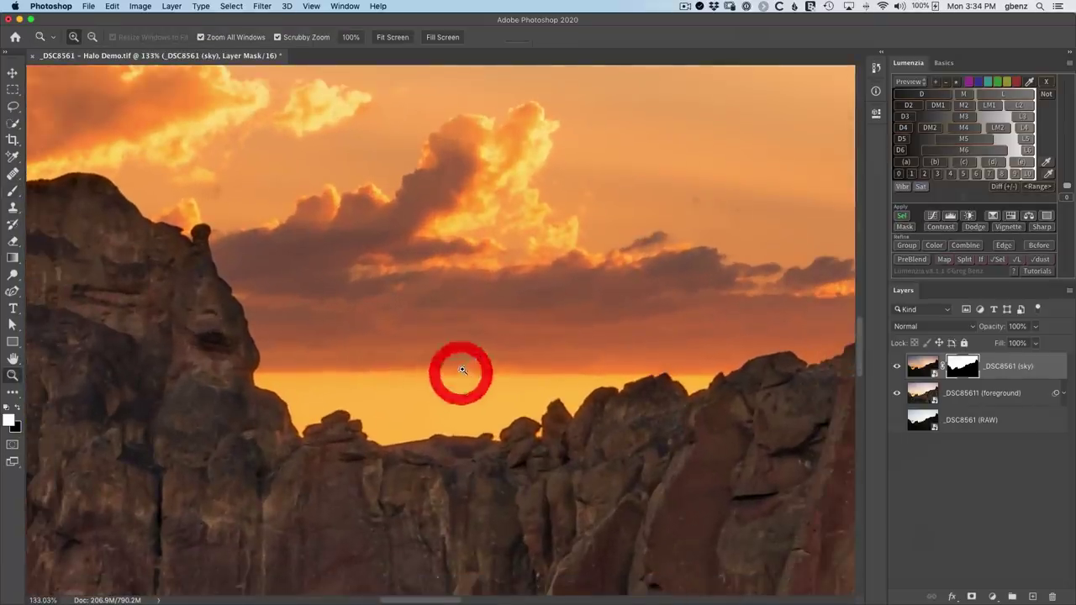
left_click(1040, 245)
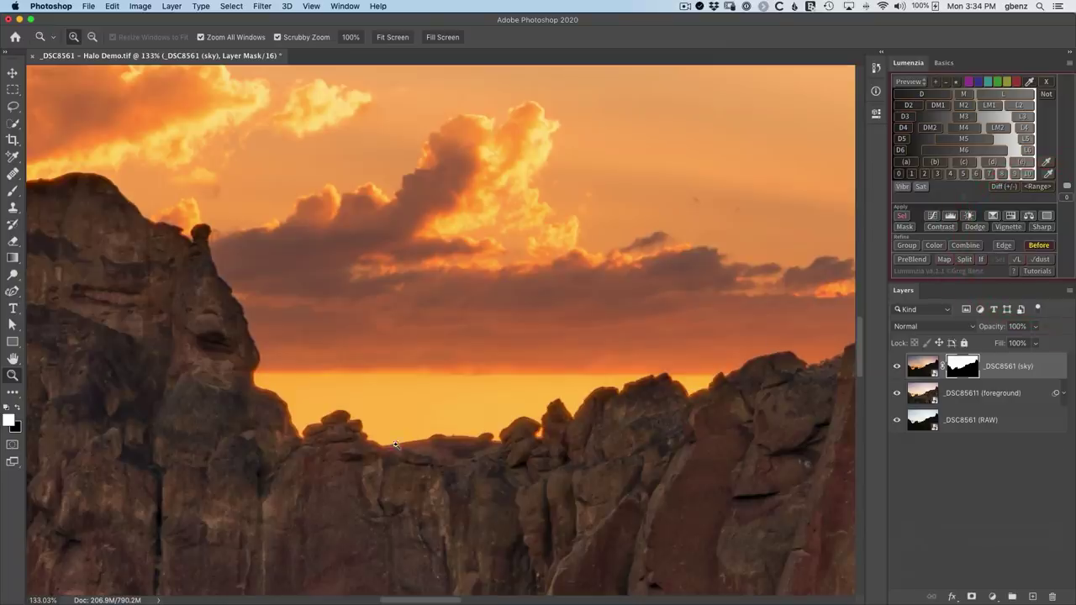
left_click(1034, 250)
Inspect the valley gap and far cliffs, comparing the gap with the before view, and finish with the whole image fitted on screen
left_click_drag(314, 355, 757, 332)
left_click_drag(271, 382, 647, 280)
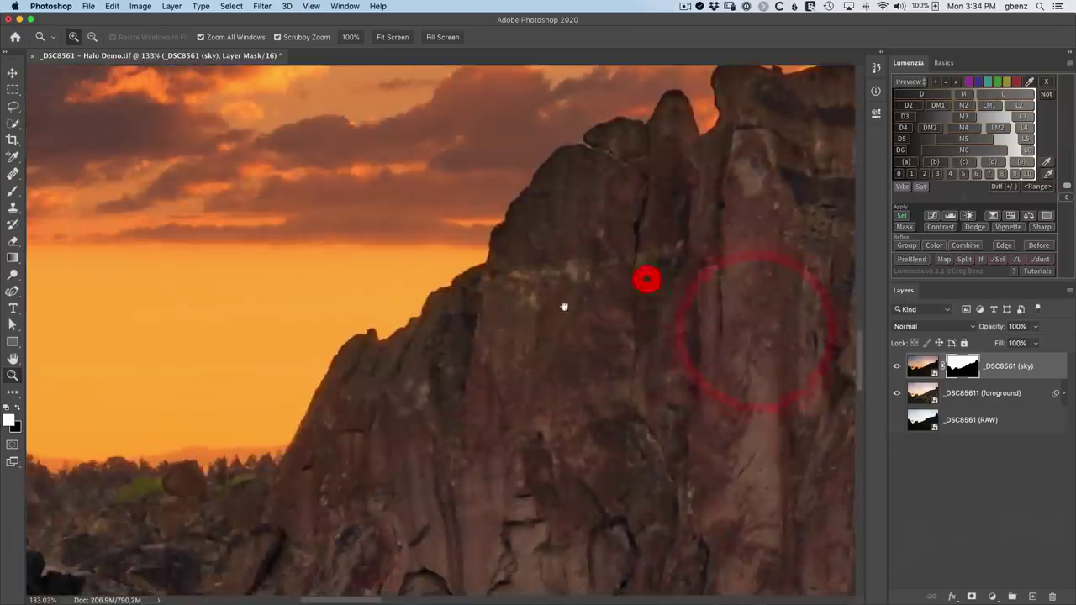
left_click_drag(322, 387, 726, 387)
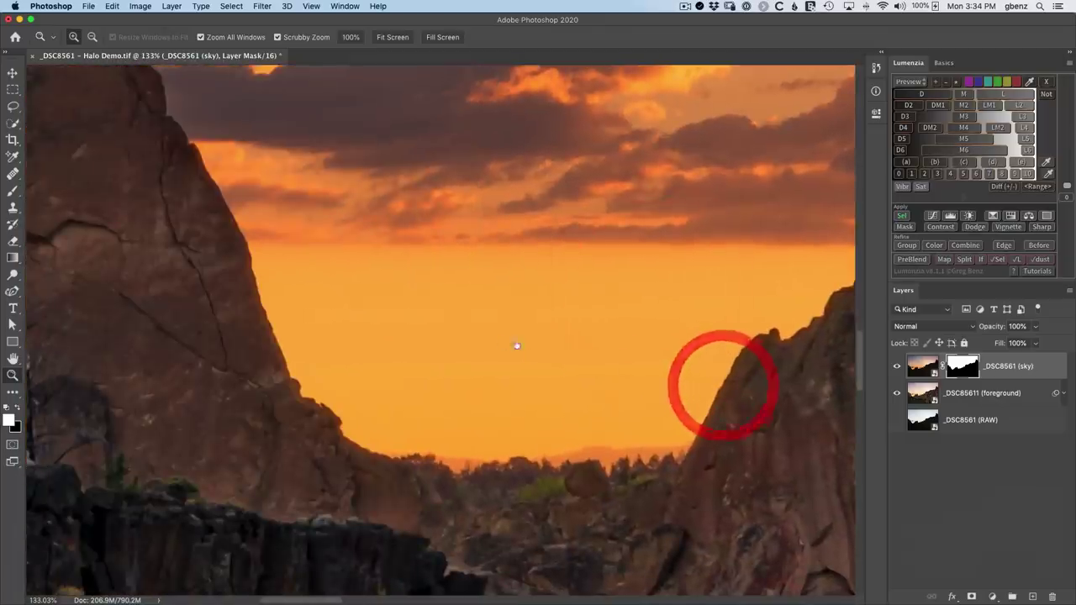
left_click(1048, 245)
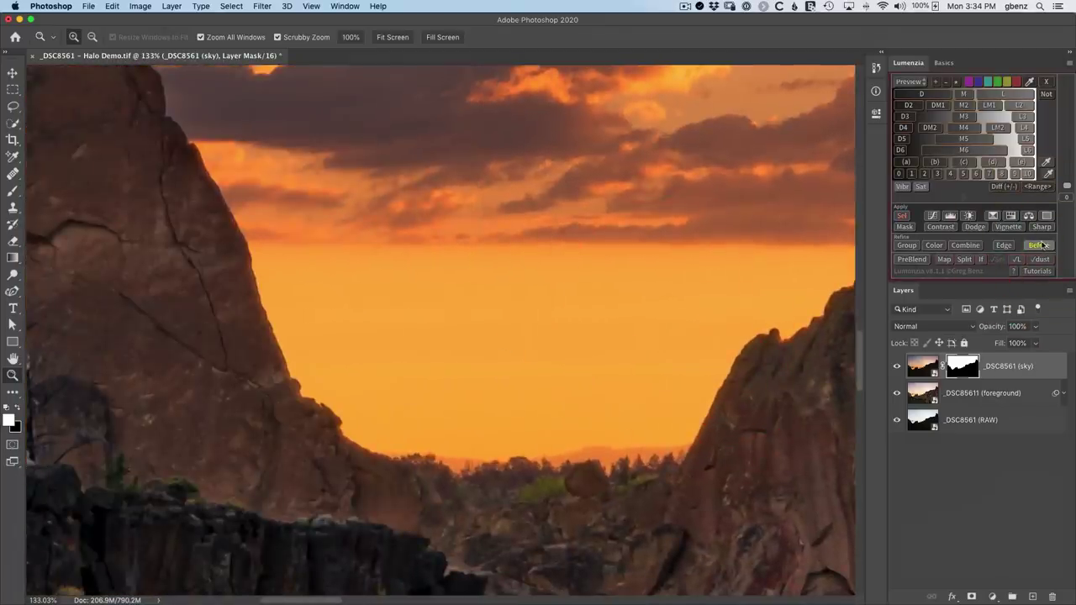
left_click(1042, 246)
left_click_drag(342, 205, 540, 404)
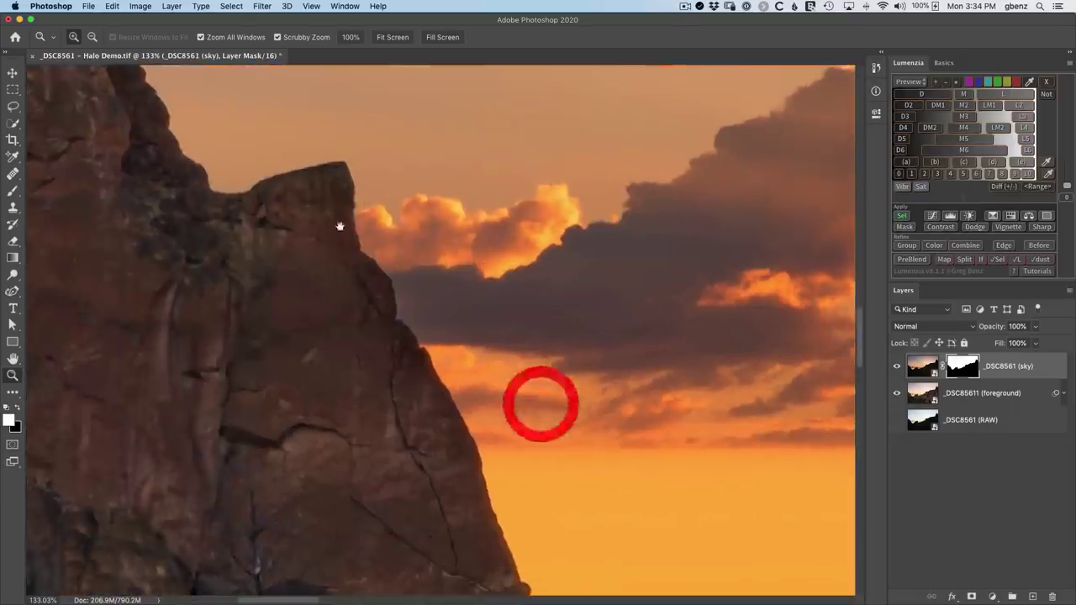
left_click_drag(336, 230, 529, 367)
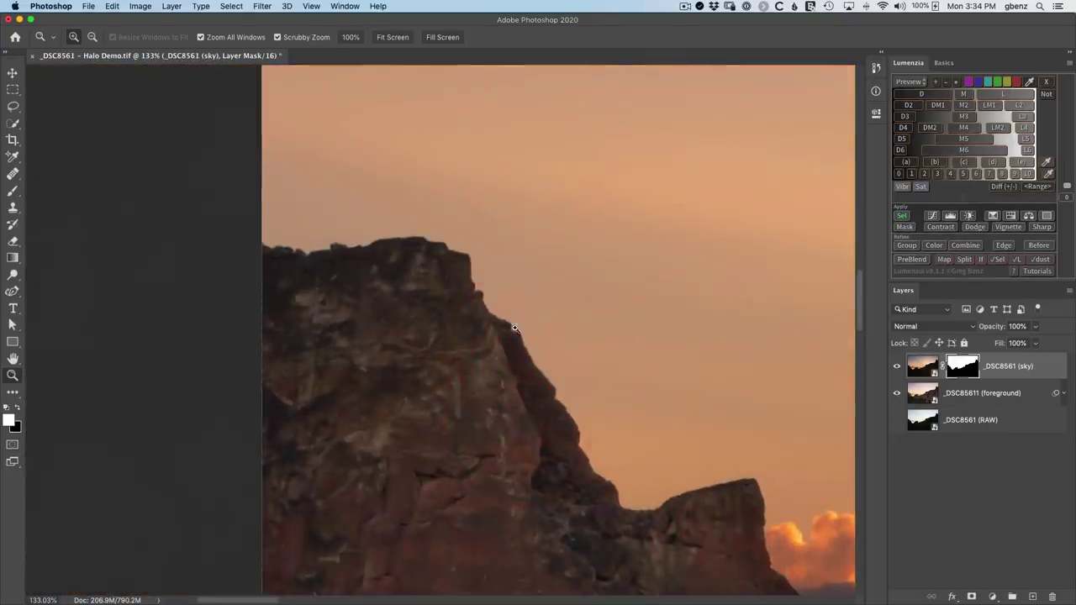
key("super+0")
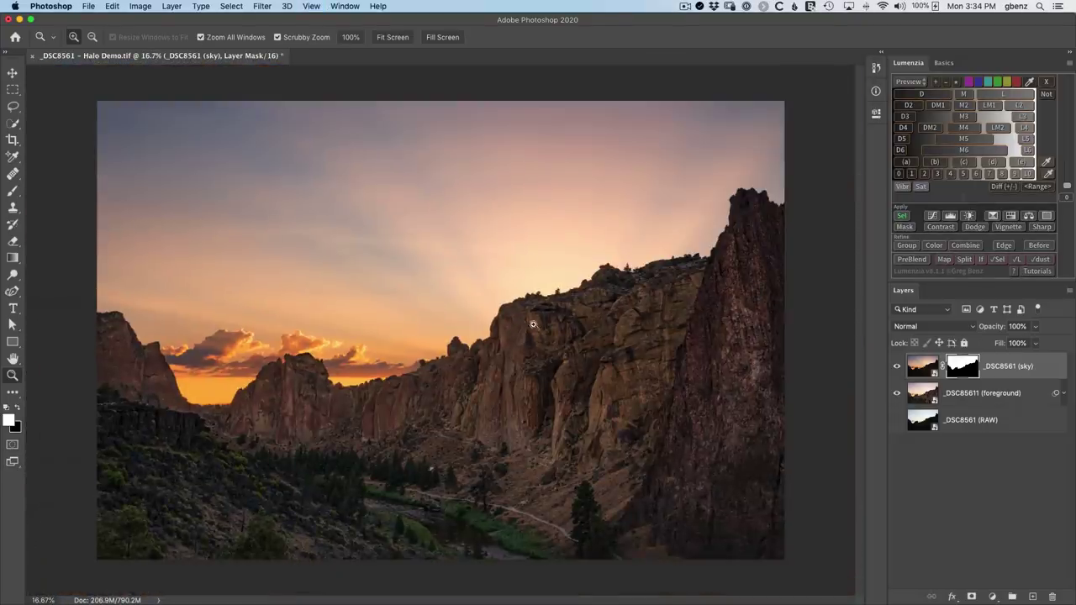